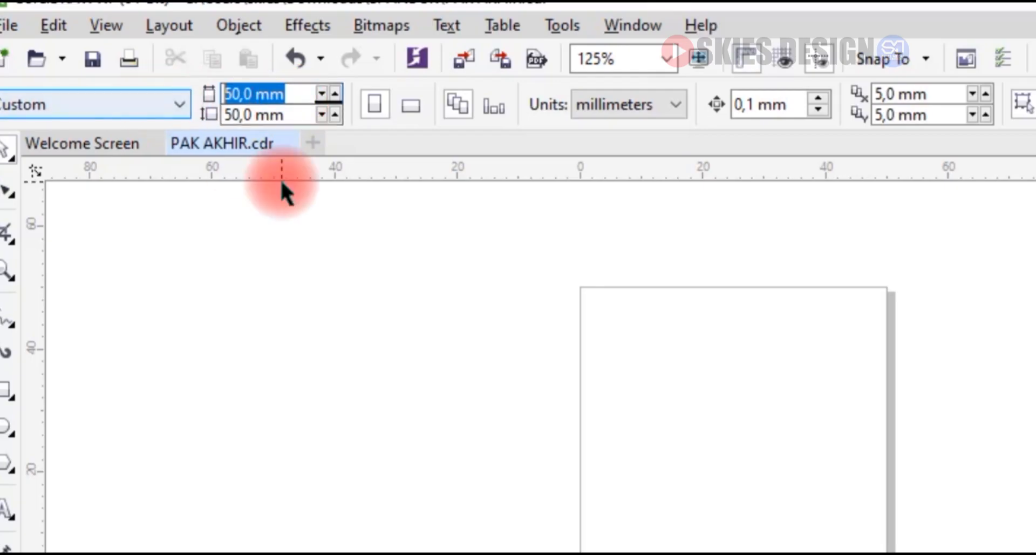
# Step: Set the page size to 200 mm wide by 100 mm high
pyautogui.write('200')
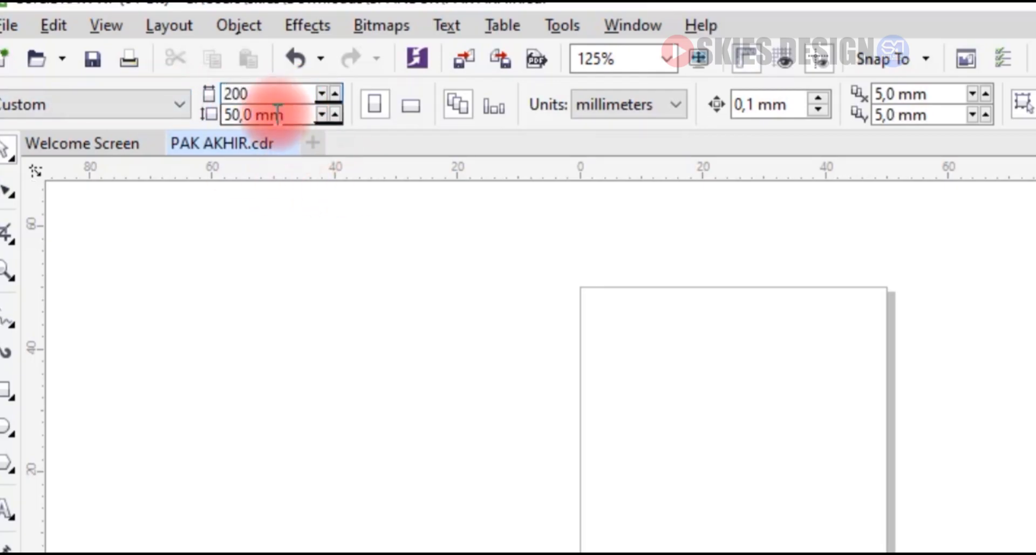
pyautogui.moveTo(281, 115); pyautogui.dragTo(189, 128)
pyautogui.write('100')
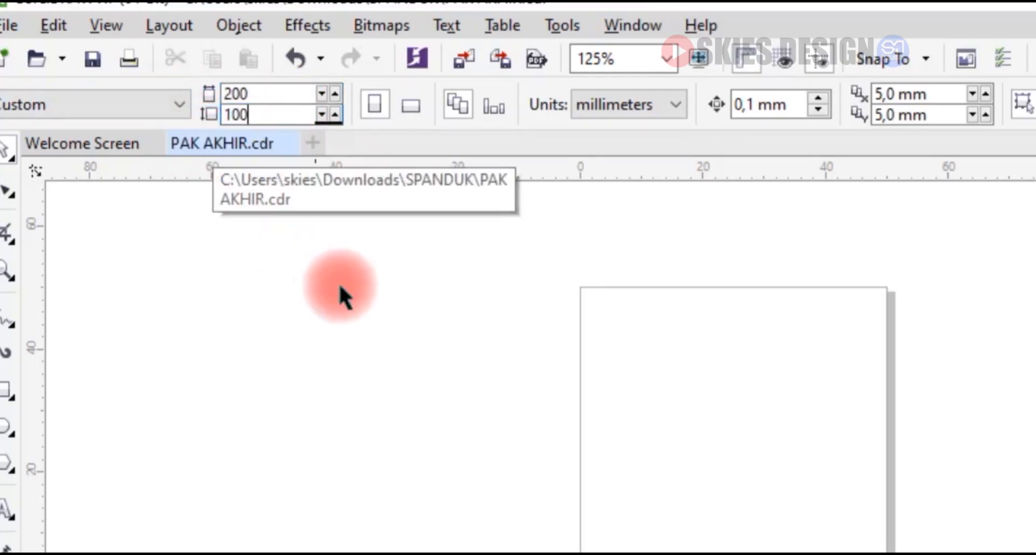
pyautogui.press('Return')
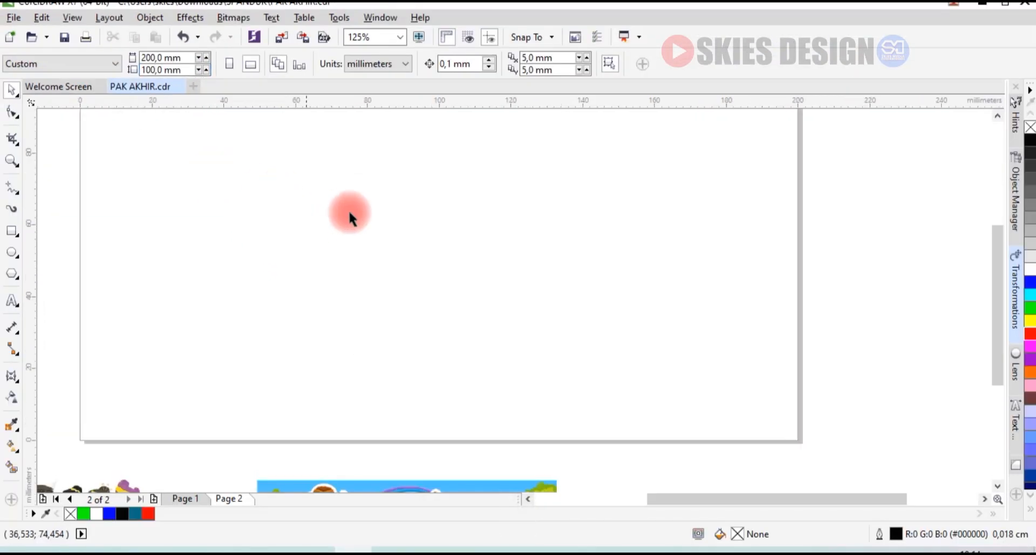
# Step: Start an artistic text object slightly above and to the left of the page's centre
pyautogui.scroll(-2, 381, 226)
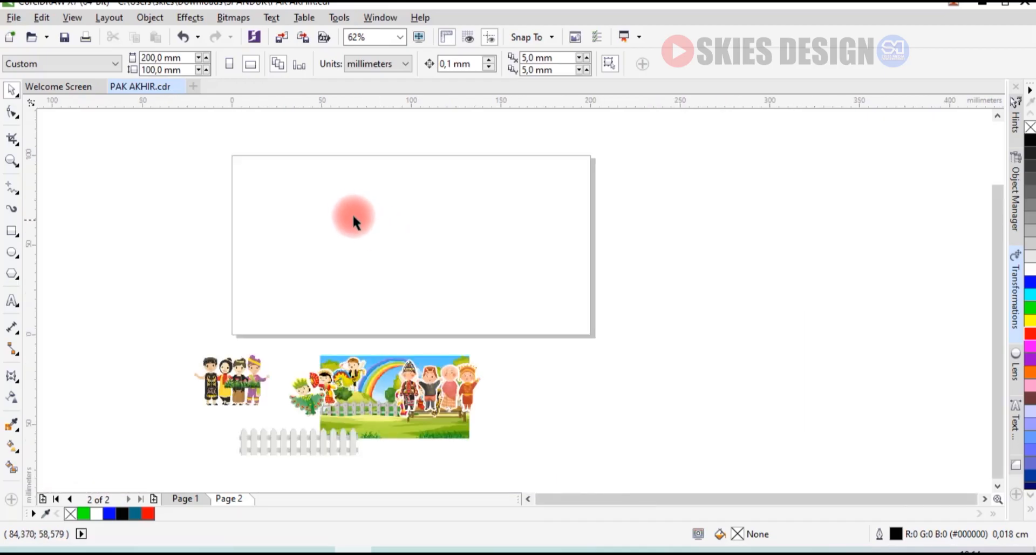
pyautogui.moveTo(207, 136); pyautogui.dragTo(609, 344)
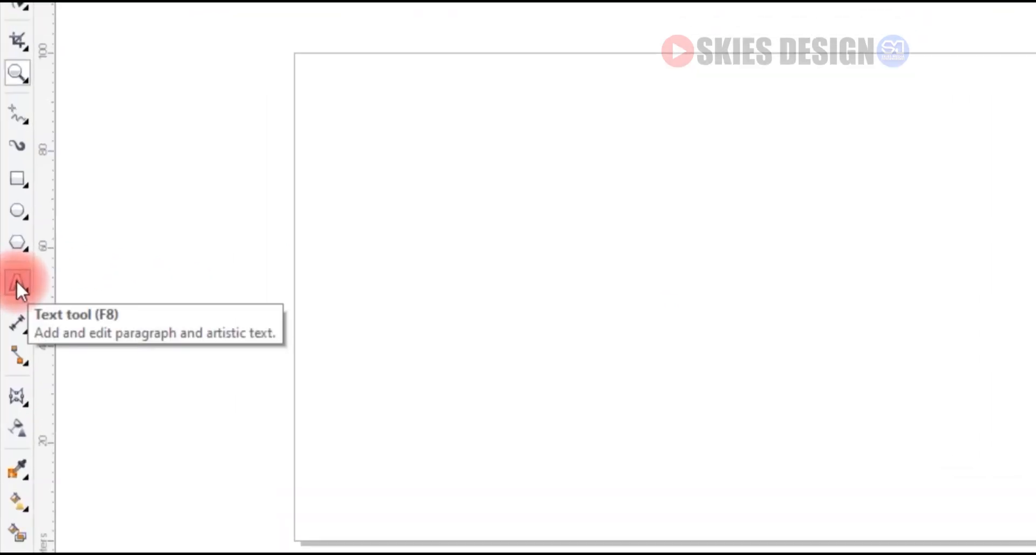
pyautogui.click(16, 281)
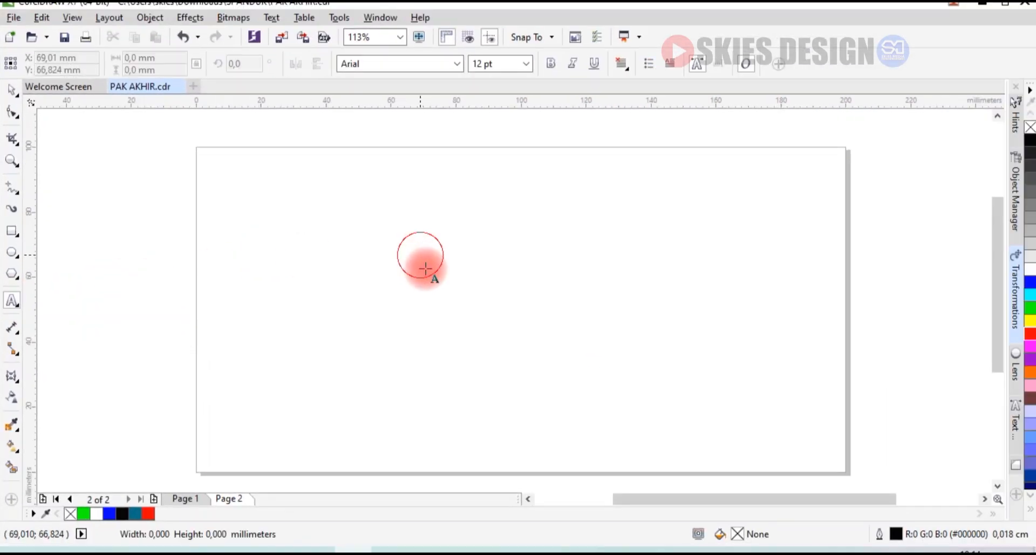
pyautogui.click(425, 268)
pyautogui.write('P')
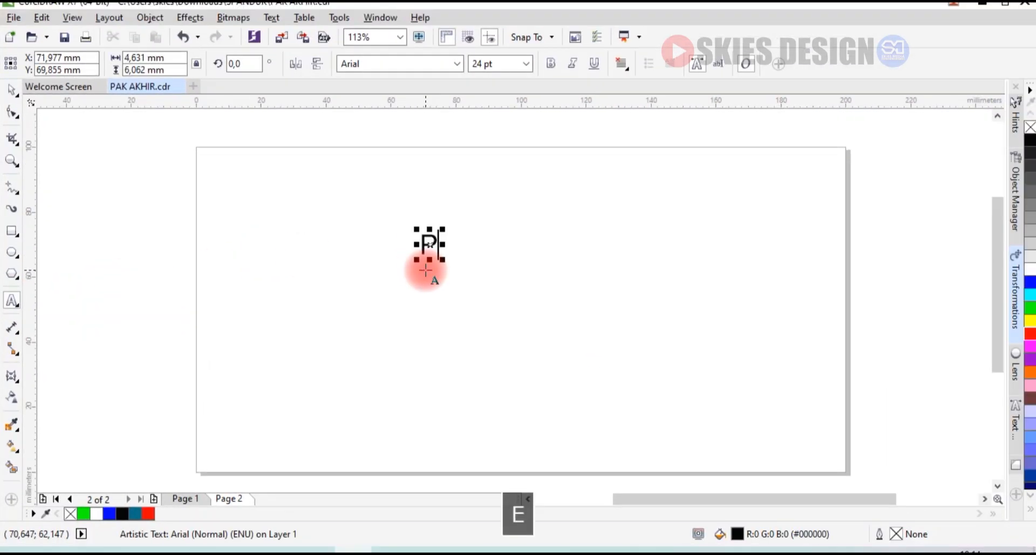
pyautogui.write('ESNO')
pyautogui.press('BackSpace')
pyautogui.write('ONA')
pyautogui.press('Return')
pyautogui.write('ANAK')
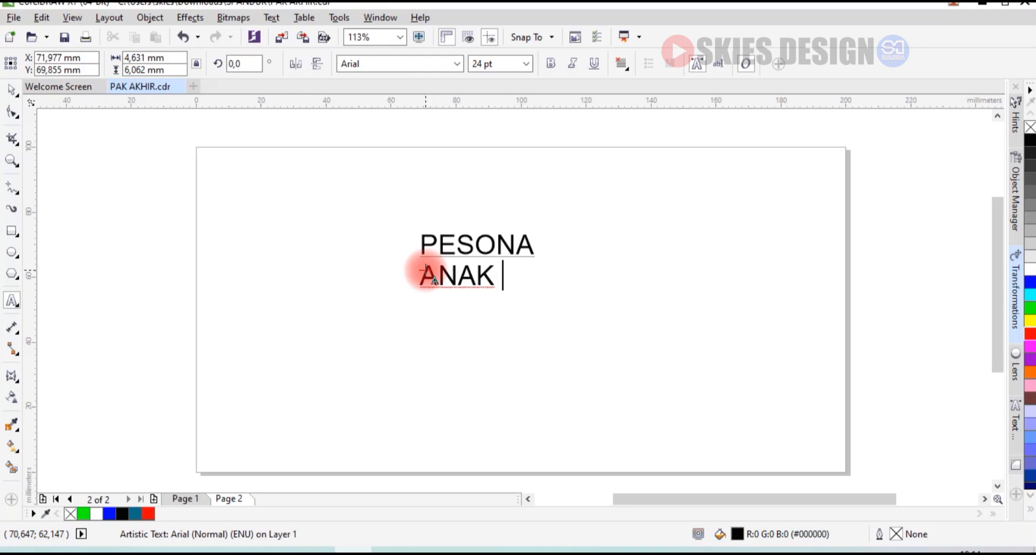
pyautogui.press('BackSpace')
pyautogui.press('BackSpace')
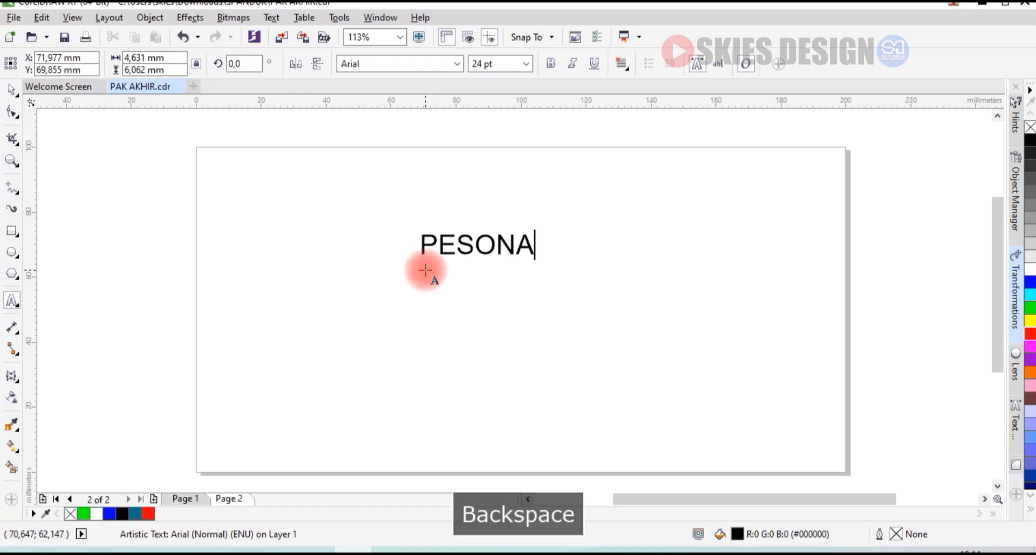
# Step: Enter the text "TALENT SHOW", "PESONA ANAK" and "NUSANTARA" on three separate lines
pyautogui.write('TALENT')
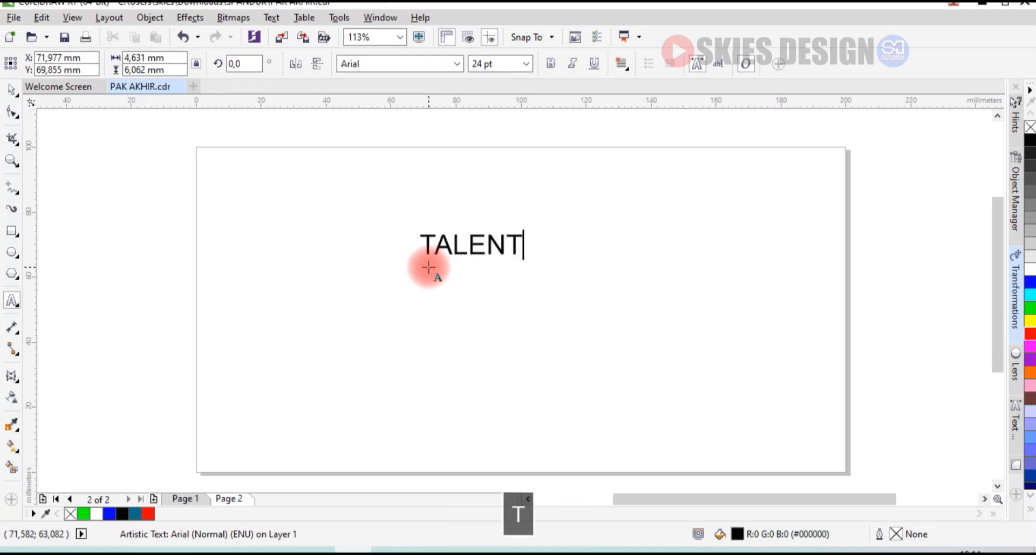
pyautogui.write(' SHOW')
pyautogui.press('Return')
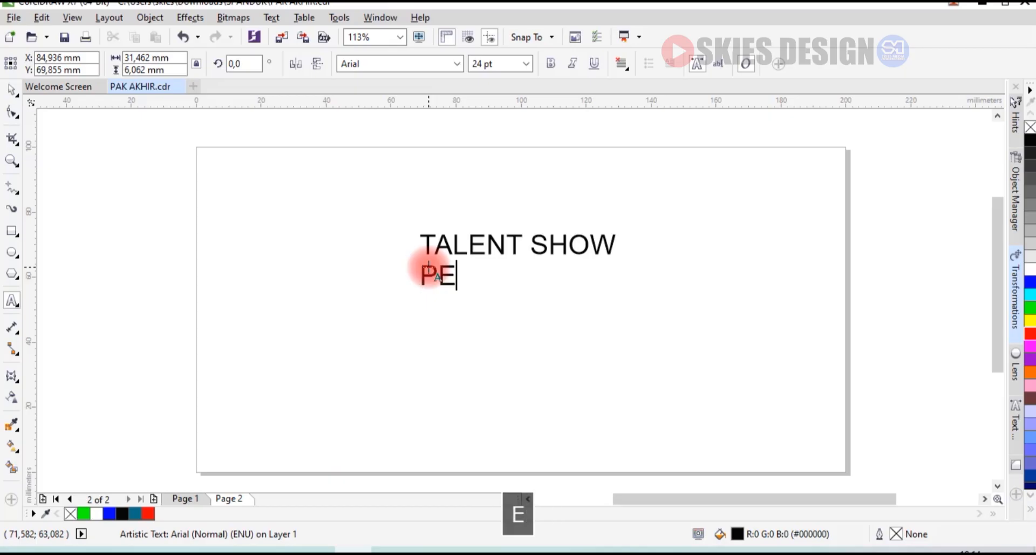
pyautogui.write('PESONA ANAK')
pyautogui.press('Return')
pyautogui.write('NSA')
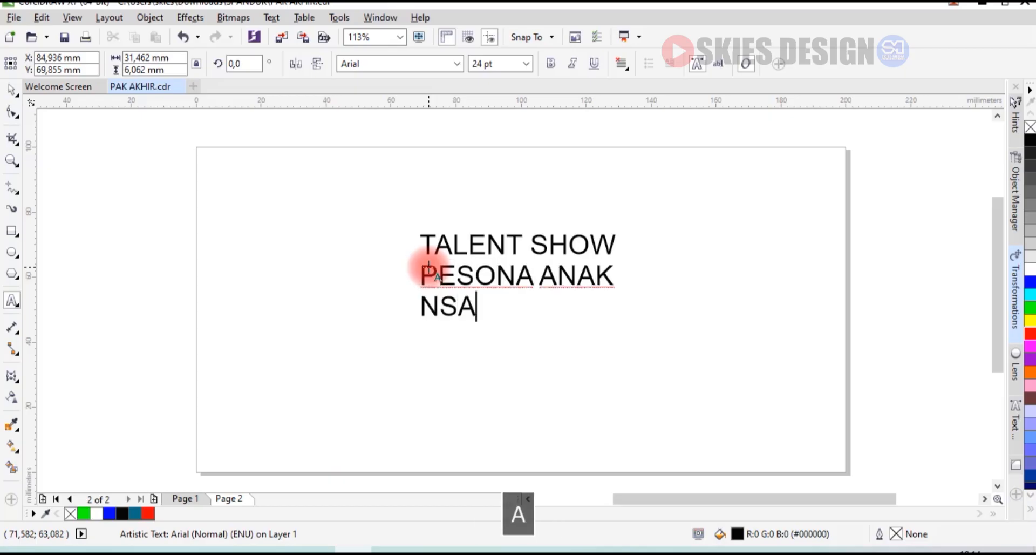
pyautogui.press('BackSpace')
pyautogui.write('UNS')
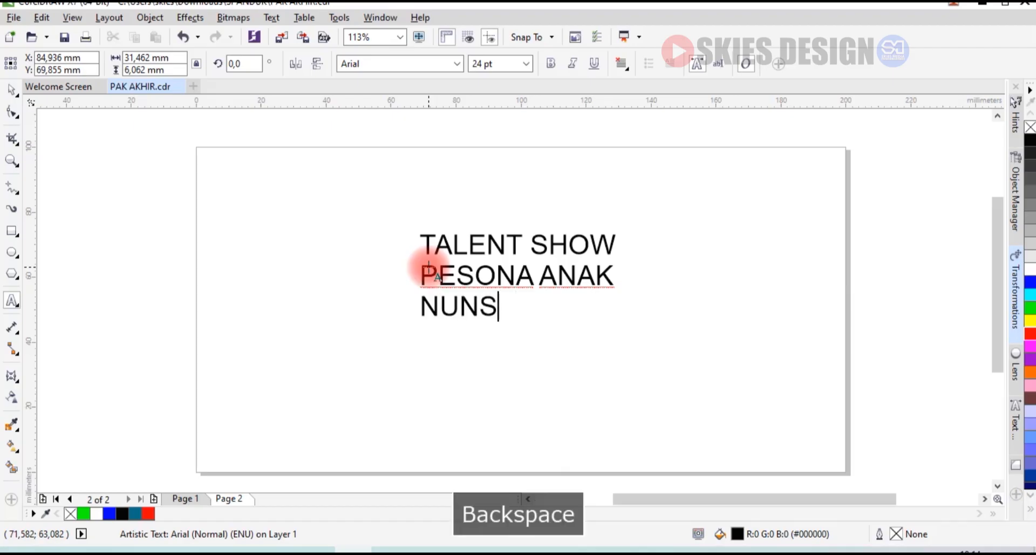
pyautogui.press('BackSpace')
pyautogui.write('SANTARA')
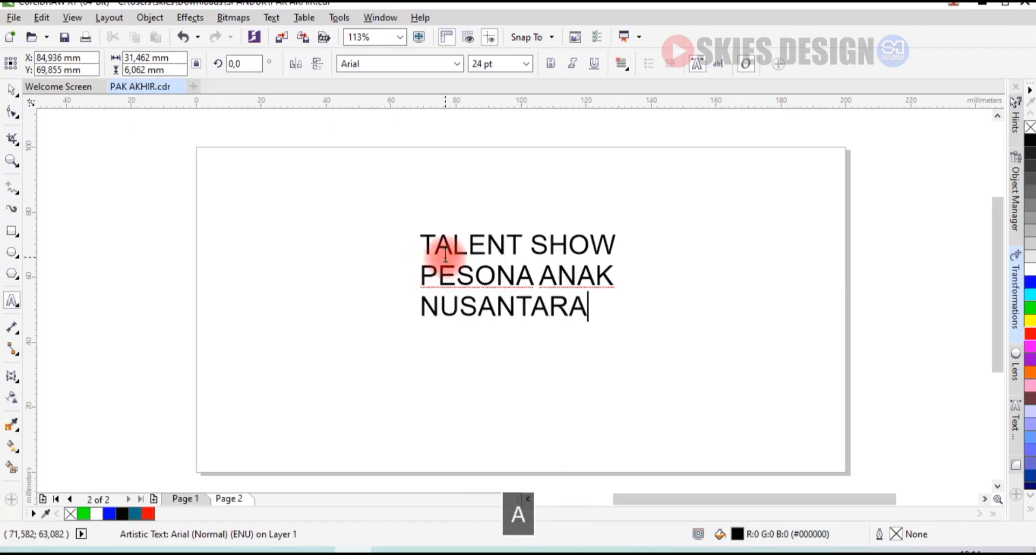
# Step: Enlarge the three-line text to about 81 mm wide and set its font to Ahkio-Regular
pyautogui.click(12, 89)
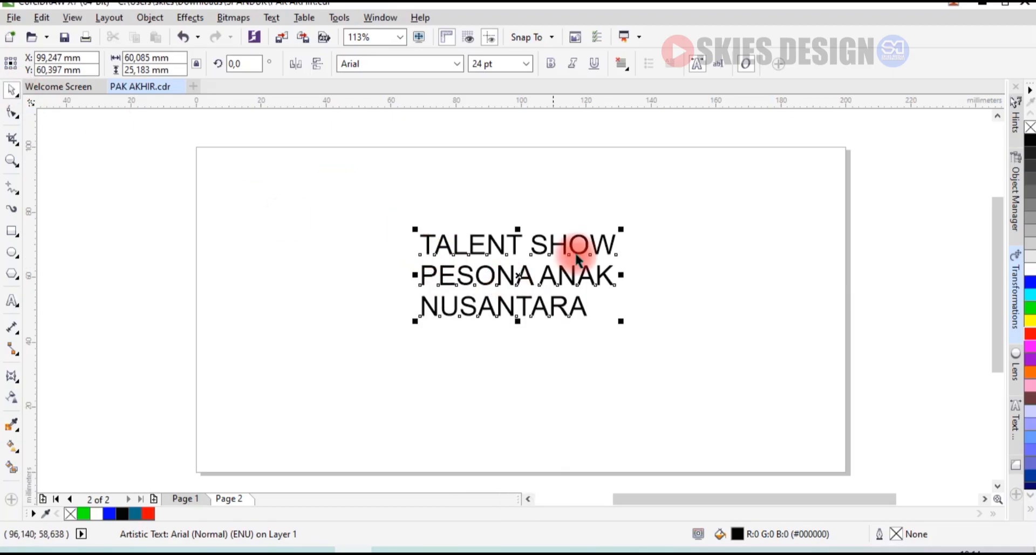
pyautogui.moveTo(622, 228); pyautogui.dragTo(698, 196)
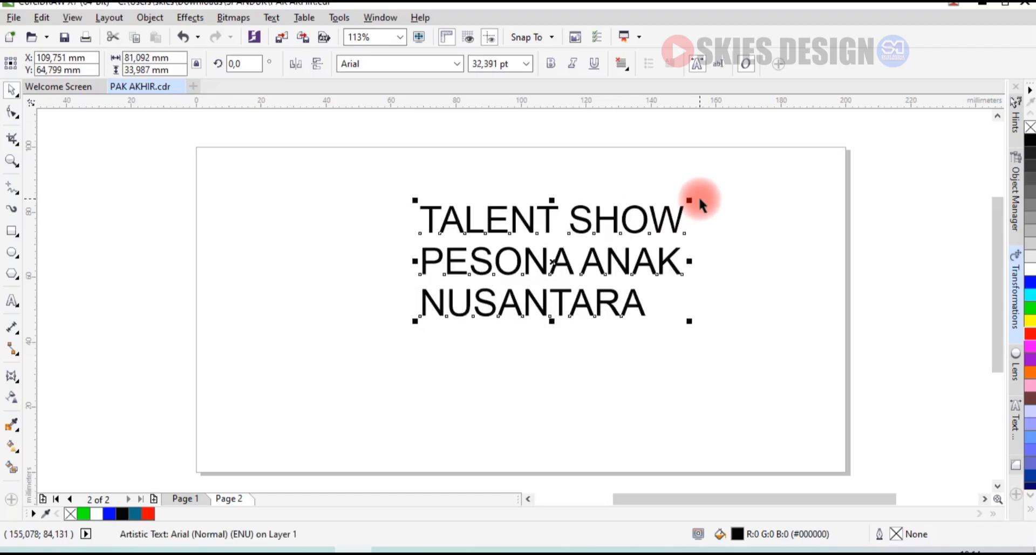
pyautogui.click(458, 64)
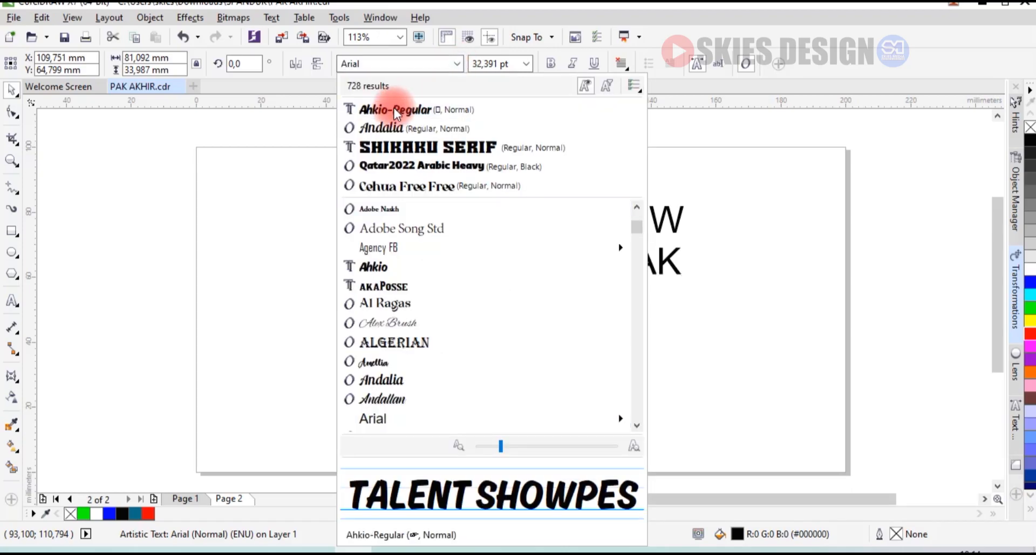
pyautogui.click(394, 108)
# Step: Break the text block apart into one separate object per line
pyautogui.click(580, 216)
pyautogui.hotkey('ctrl', 'k')
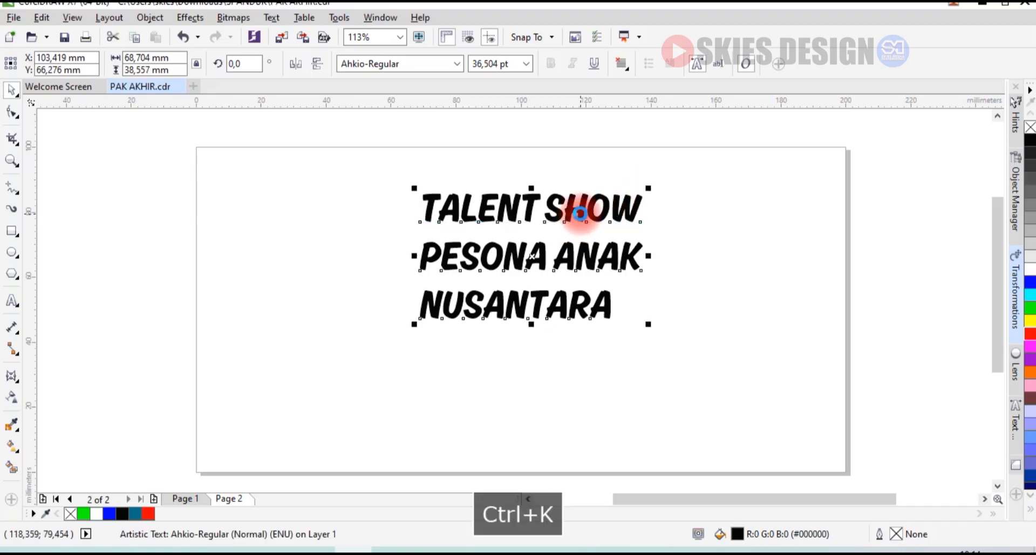
pyautogui.click(580, 214)
# Step: Move the PESONA ANAK line closer to NUSANTARA and centre the two lines on each other
pyautogui.click(587, 252)
pyautogui.scroll(1, 585, 252)
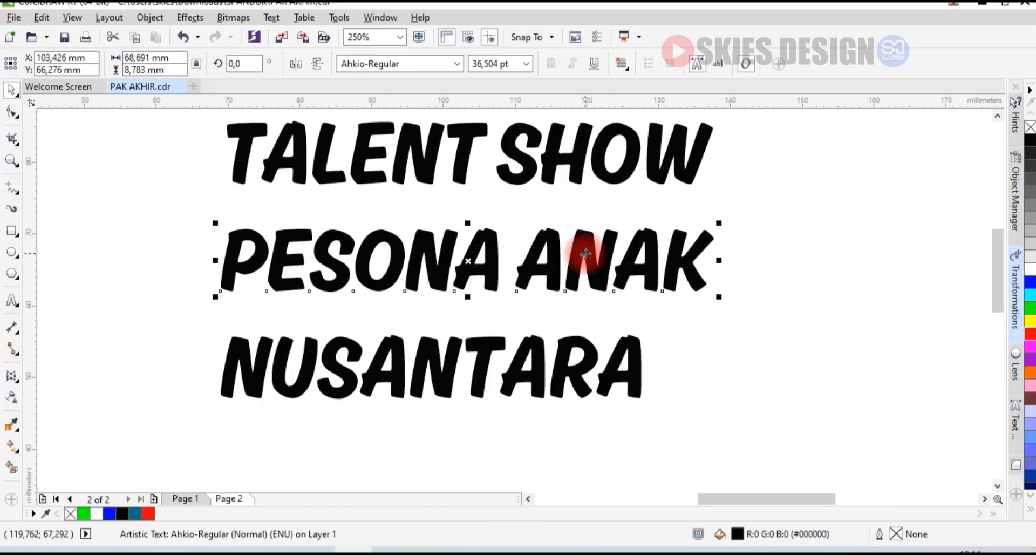
pyautogui.moveTo(590, 243); pyautogui.dragTo(585, 277)
pyautogui.scroll(-1, 678, 282)
pyautogui.moveTo(694, 250); pyautogui.dragTo(368, 369)
pyautogui.press('c')
# Step: Scale the PESONA ANAK and NUSANTARA lines up to about 51 pt and move the pair down below TALENT SHOW
pyautogui.moveTo(649, 352); pyautogui.dragTo(755, 378)
pyautogui.scroll(-1, 572, 288)
pyautogui.moveTo(572, 288); pyautogui.dragTo(550, 316)
# Step: Move the rainbow landscape image out beside the page's right edge and add a rectangle matching the page size
pyautogui.moveTo(546, 414); pyautogui.dragTo(825, 247)
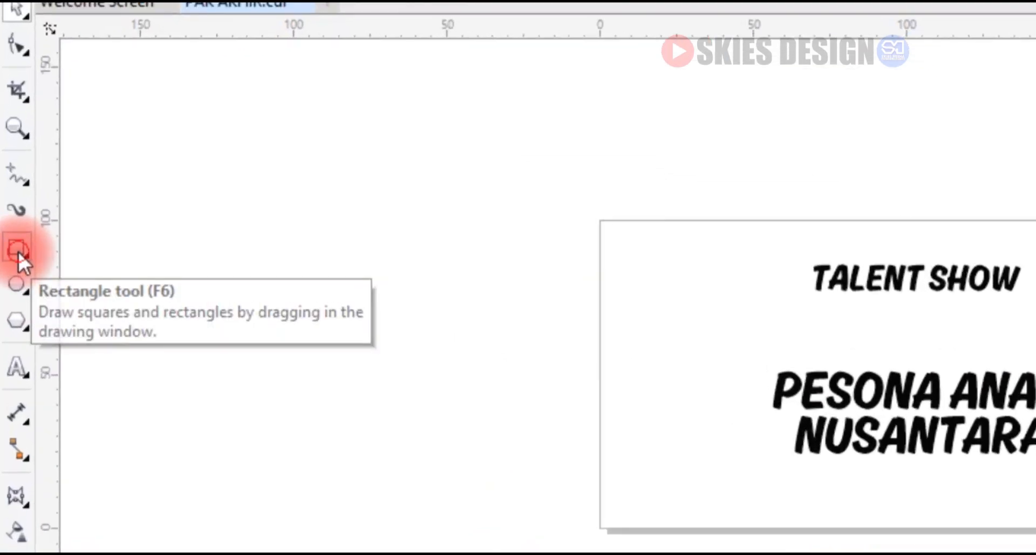
pyautogui.doubleClick(19, 251)
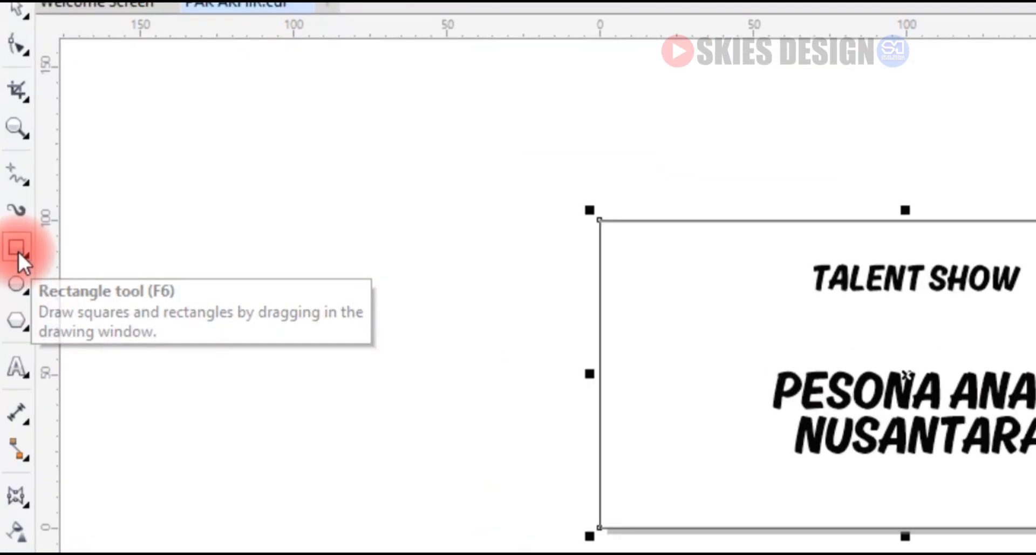
pyautogui.click(20, 6)
pyautogui.click(483, 171)
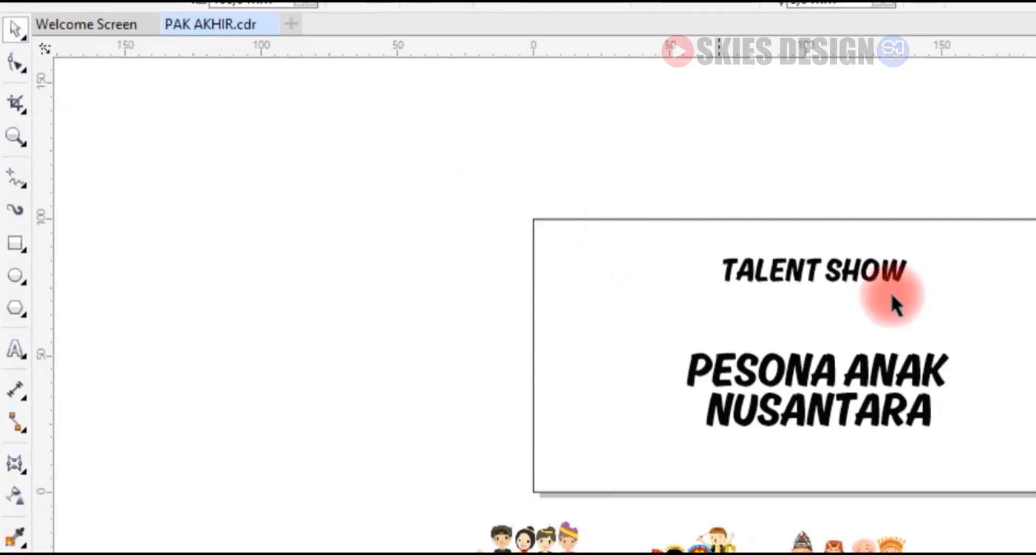
# Step: PowerClip the landscape image inside the page-sized rectangle
pyautogui.click(782, 272)
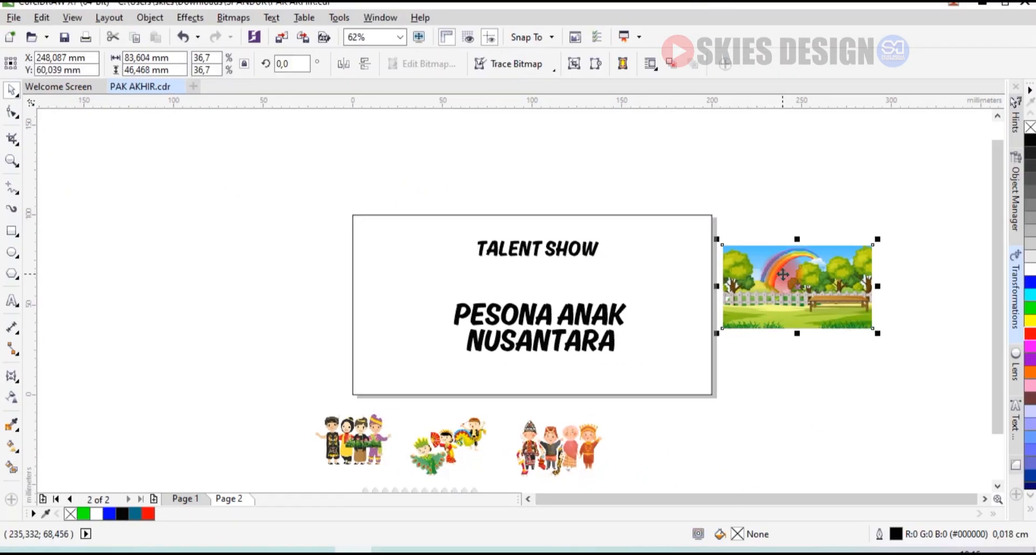
pyautogui.scroll(1, 785, 265)
pyautogui.rightClick(784, 259)
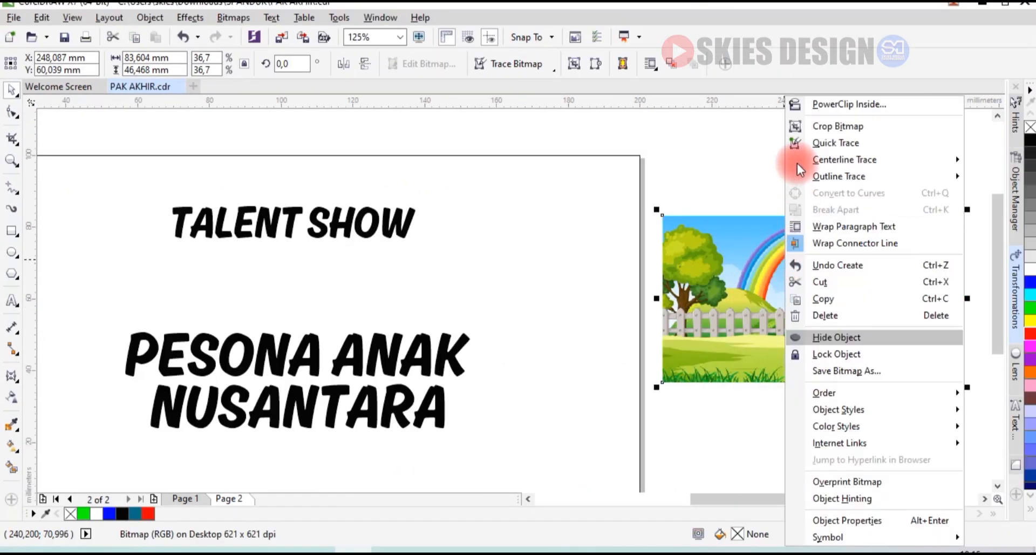
pyautogui.click(808, 106)
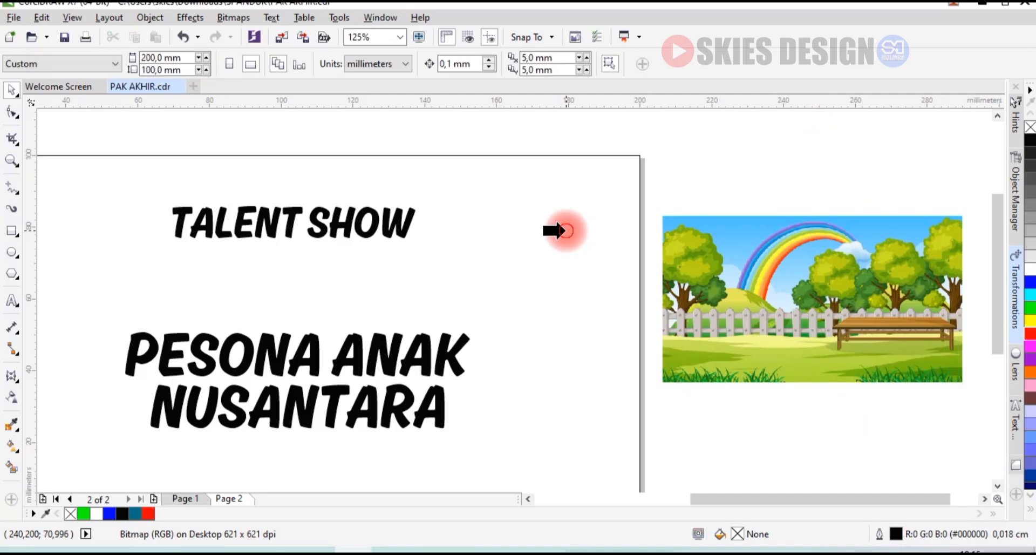
pyautogui.click(566, 230)
# Step: Enlarge the clipped landscape image to about 203 mm wide so it fills the frame, and shift it down about 4 mm
pyautogui.scroll(-2, 620, 221)
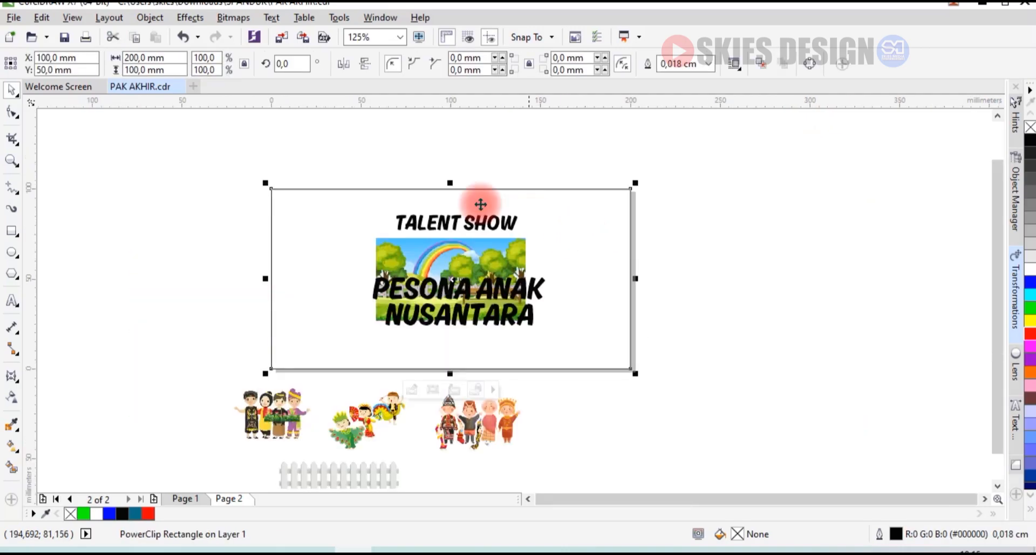
pyautogui.click(440, 390)
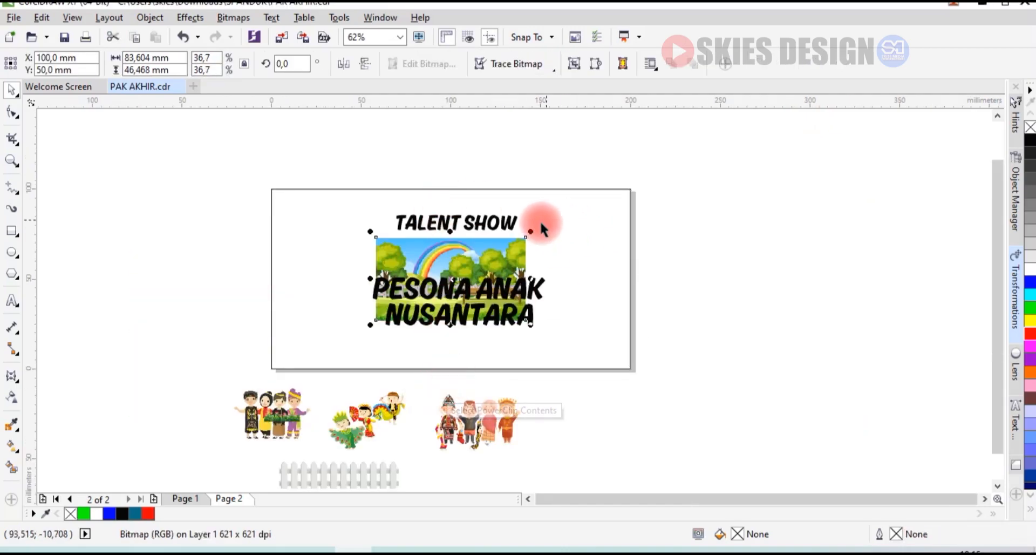
pyautogui.moveTo(531, 233); pyautogui.dragTo(639, 152)
pyautogui.scroll(2, 505, 205)
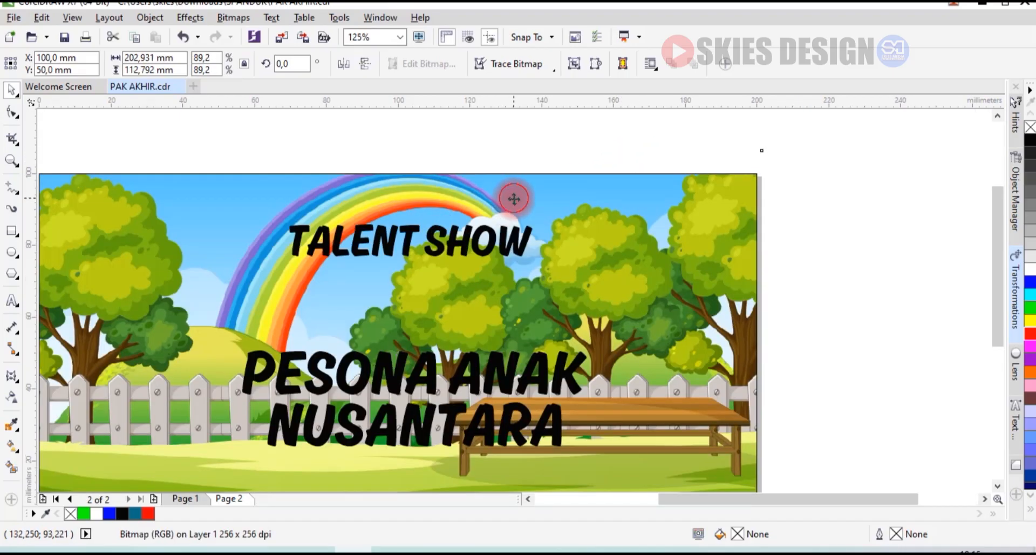
pyautogui.scroll(-2, 511, 203)
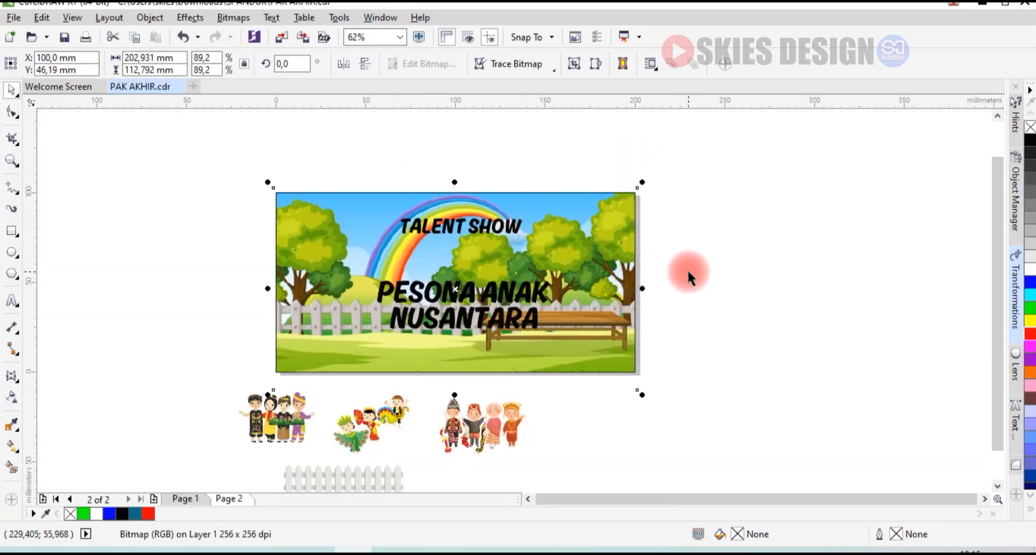
# Step: Scale the PESONA ANAK and NUSANTARA lines to about 115 mm wide and centre them horizontally on the background frame
pyautogui.click(533, 296)
pyautogui.scroll(1, 497, 305)
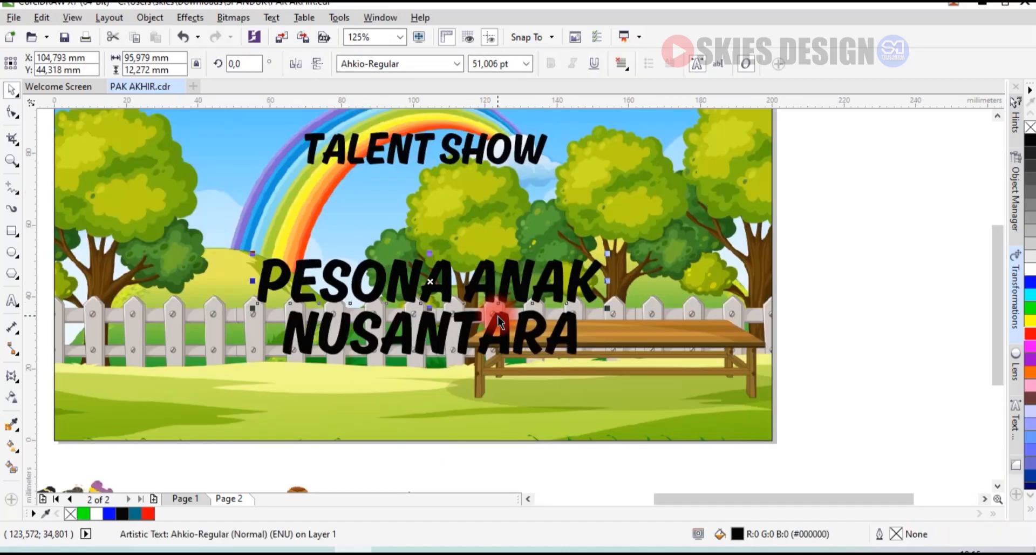
pyautogui.keyDown('shift'); pyautogui.click(498, 315); pyautogui.keyUp('shift')
pyautogui.moveTo(616, 249); pyautogui.dragTo(621, 216)
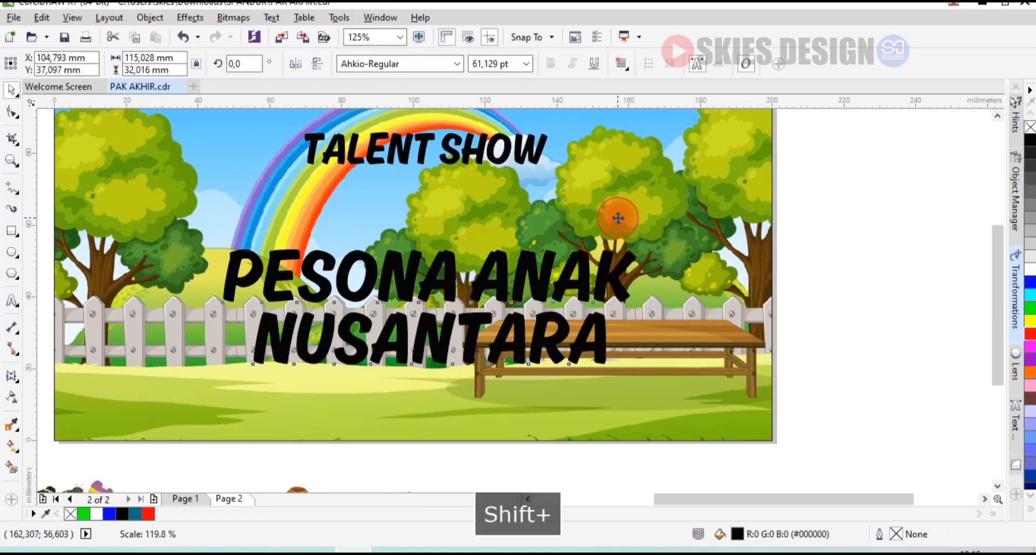
pyautogui.keyDown('shift'); pyautogui.click(632, 231); pyautogui.keyUp('shift')
pyautogui.press('c')
# Step: Stretch the PESONA ANAK and NUSANTARA lines vertically to a combined height of about 36 mm
pyautogui.moveTo(786, 213); pyautogui.dragTo(203, 393)
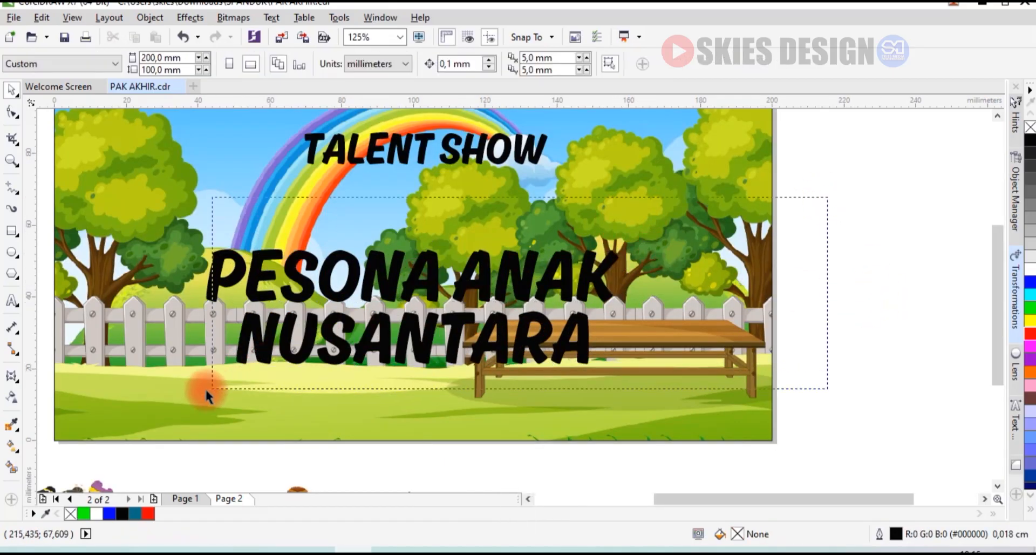
pyautogui.moveTo(427, 261); pyautogui.dragTo(410, 219)
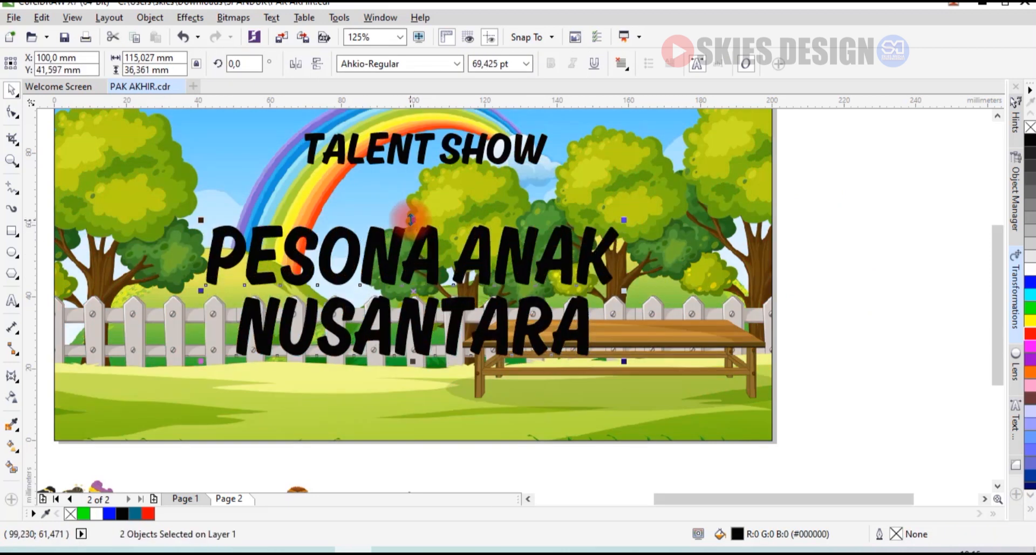
pyautogui.click(799, 330)
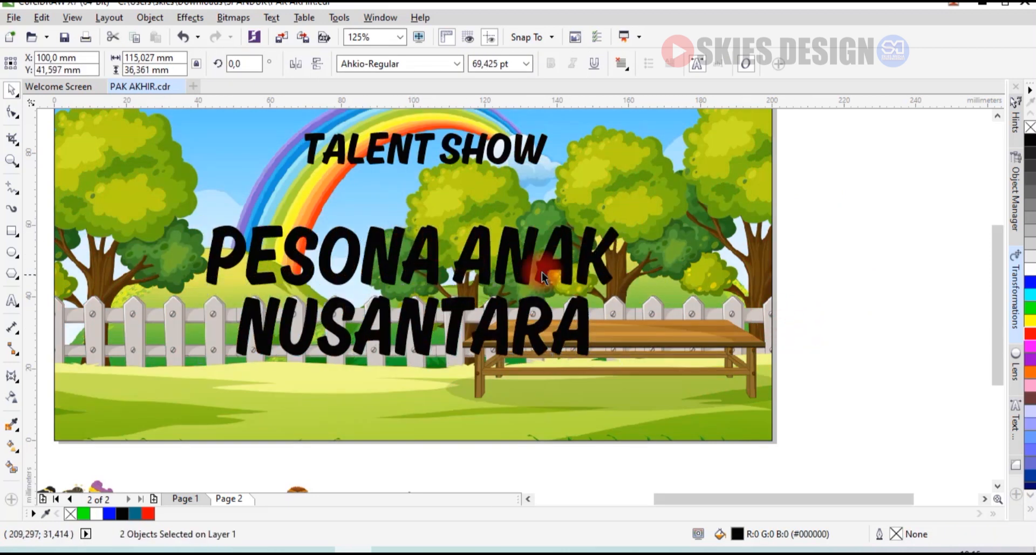
# Step: Arch the PESONA ANAK line upward with the Envelope tool, removing its top and bottom middle nodes and pulling both edges up into curves
pyautogui.click(511, 263)
pyautogui.click(12, 375)
pyautogui.moveTo(28, 387); pyautogui.dragTo(108, 494)
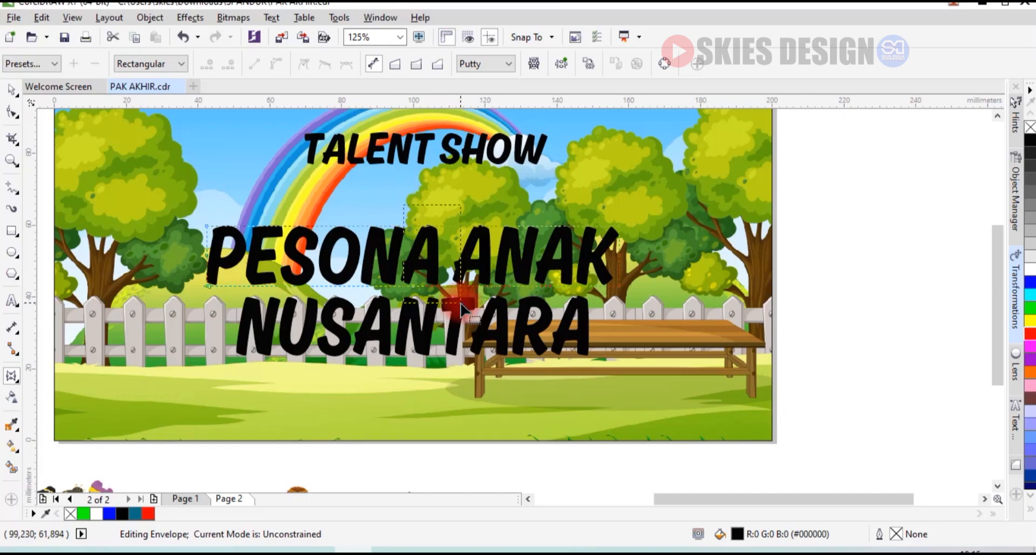
pyautogui.scroll(2, 409, 238)
pyautogui.press('Delete')
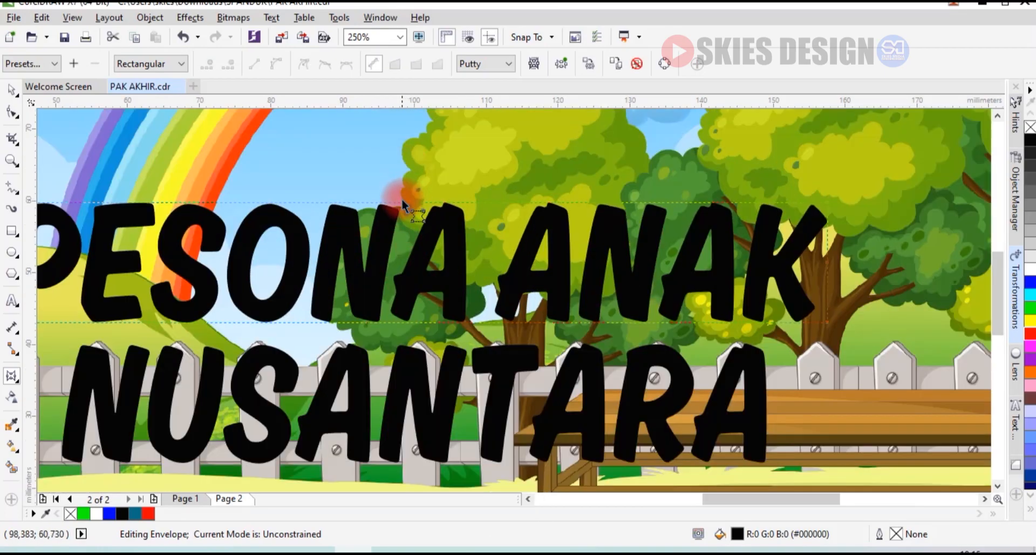
pyautogui.moveTo(401, 203); pyautogui.dragTo(401, 136)
pyautogui.scroll(-2, 410, 206)
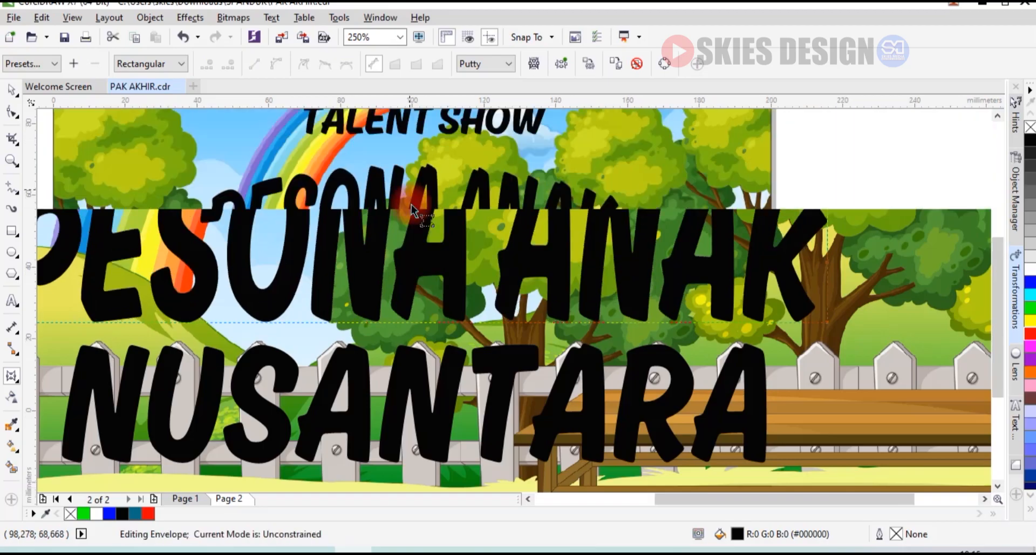
pyautogui.moveTo(401, 257); pyautogui.dragTo(401, 238)
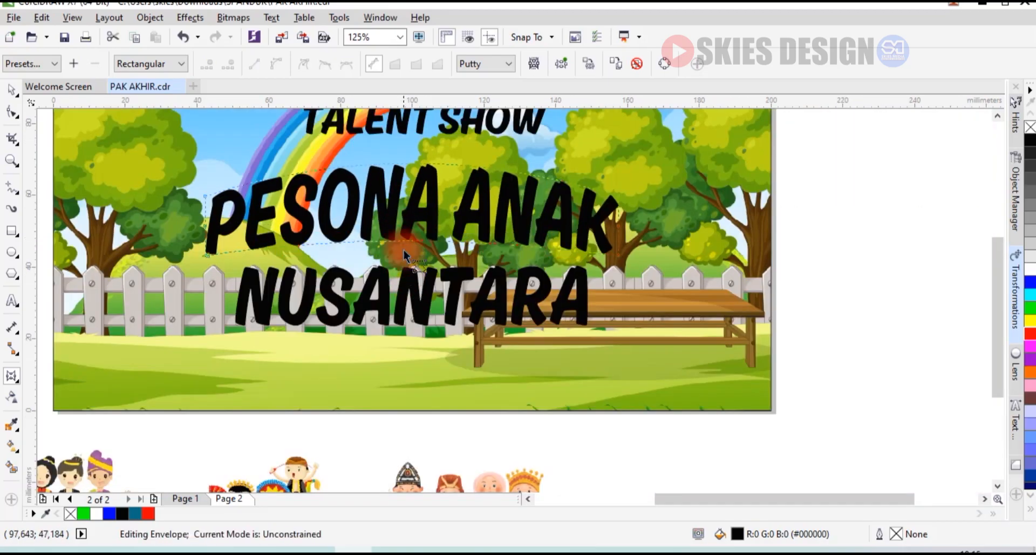
# Step: Arch the NUSANTARA line upward to match, removing its envelope's top and bottom middle nodes and curving both edges
pyautogui.click(398, 304)
pyautogui.moveTo(377, 358); pyautogui.dragTo(427, 258)
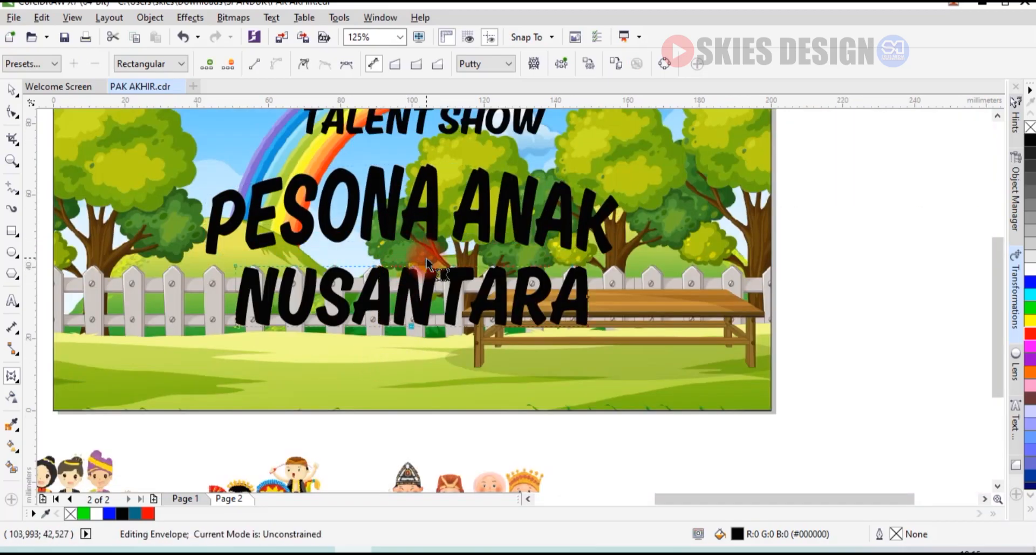
pyautogui.press('Delete')
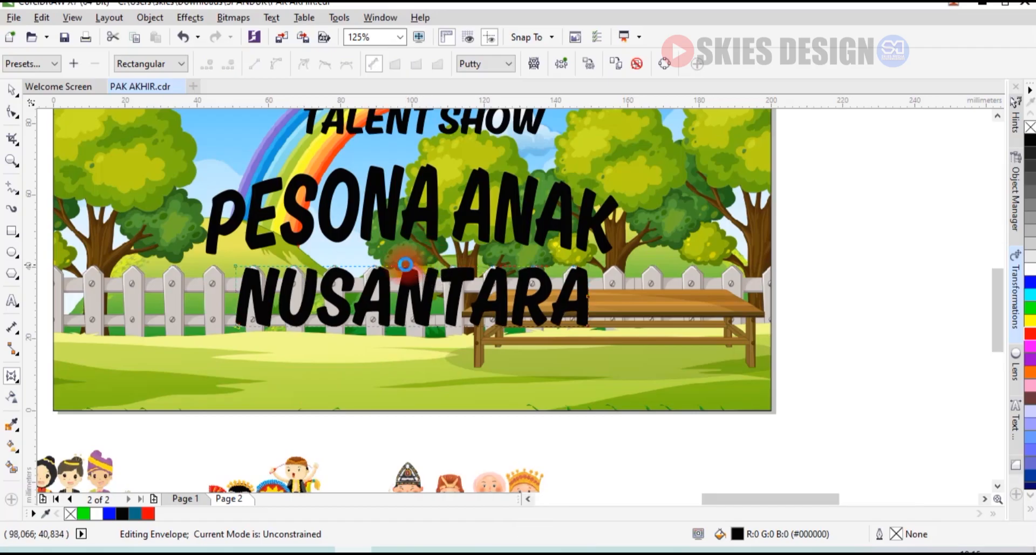
pyautogui.scroll(2, 404, 270)
pyautogui.moveTo(413, 275); pyautogui.dragTo(412, 241)
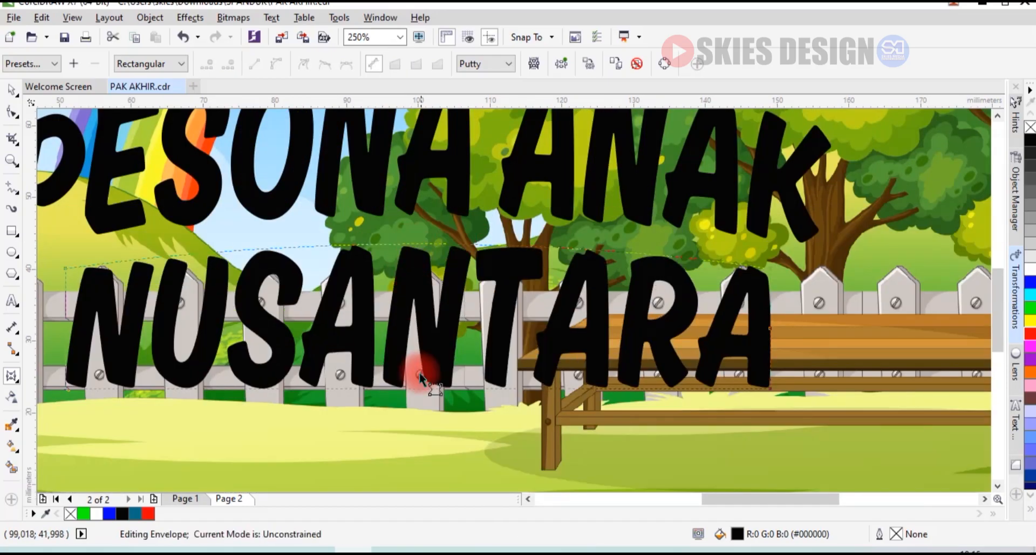
pyautogui.moveTo(406, 397); pyautogui.dragTo(411, 362)
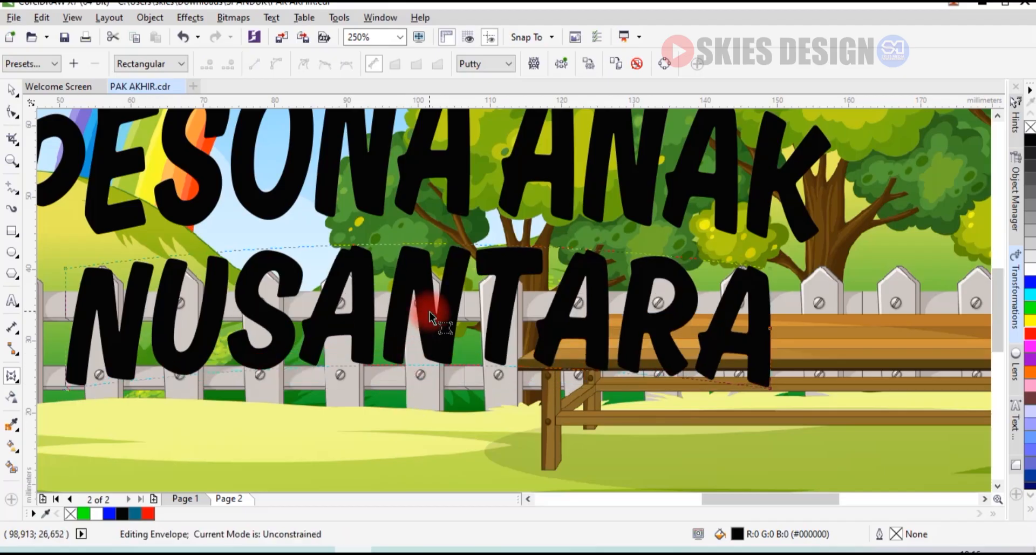
pyautogui.scroll(-2, 430, 311)
pyautogui.press('space')
# Step: Scale the PESONA ANAK and NUSANTARA lines together to about 122.5 mm wide and centre them horizontally on the background frame
pyautogui.moveTo(809, 170); pyautogui.dragTo(181, 375)
pyautogui.moveTo(638, 270); pyautogui.dragTo(678, 326)
pyautogui.keyDown('shift'); pyautogui.click(678, 331); pyautogui.keyUp('shift')
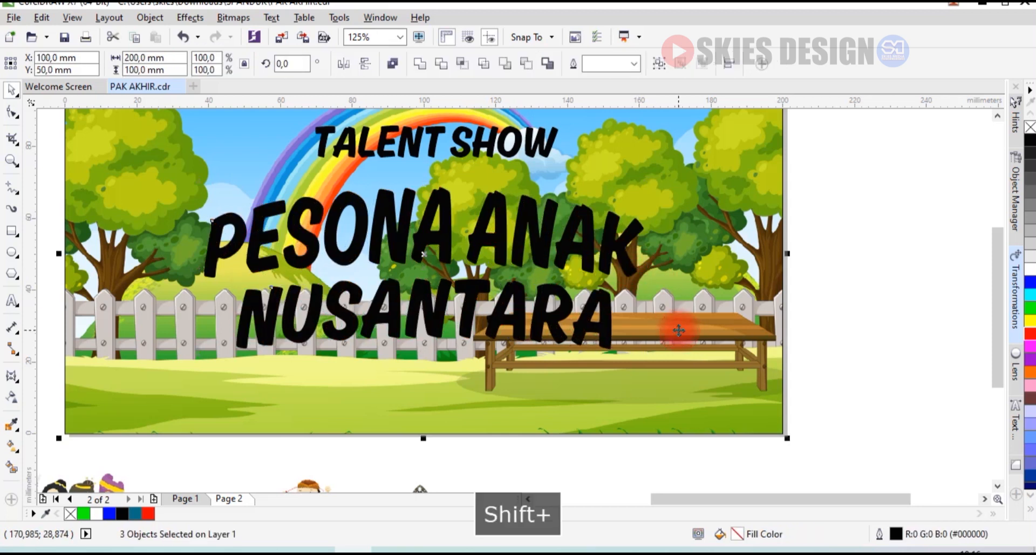
pyautogui.press('c')
pyautogui.click(856, 330)
pyautogui.scroll(-1, 548, 243)
pyautogui.scroll(1, 512, 185)
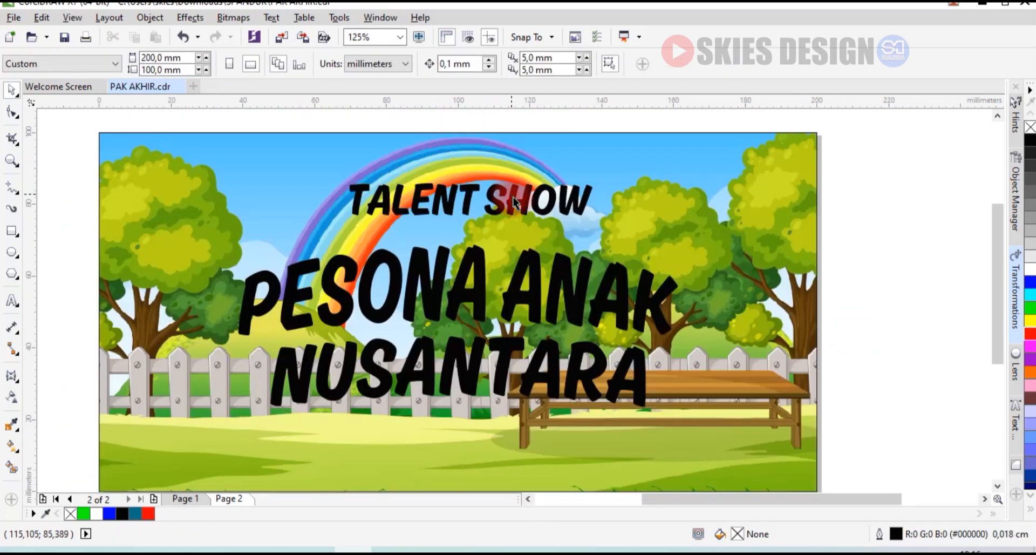
# Step: Enlarge the TALENT SHOW line to about 78 mm wide and centre it horizontally on the background frame
pyautogui.moveTo(597, 223); pyautogui.dragTo(635, 242)
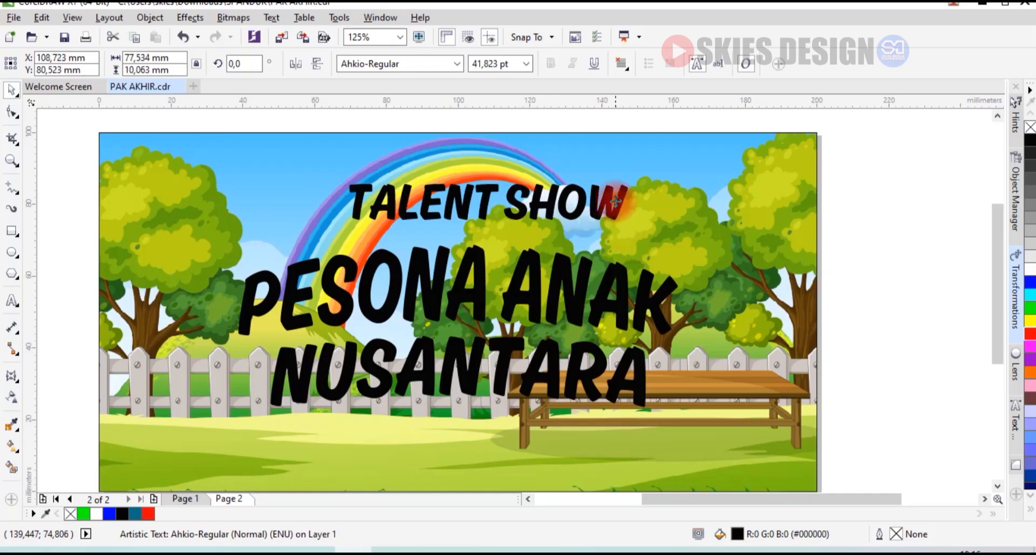
pyautogui.keyDown('shift'); pyautogui.click(616, 162); pyautogui.keyUp('shift')
pyautogui.press('c')
pyautogui.click(895, 236)
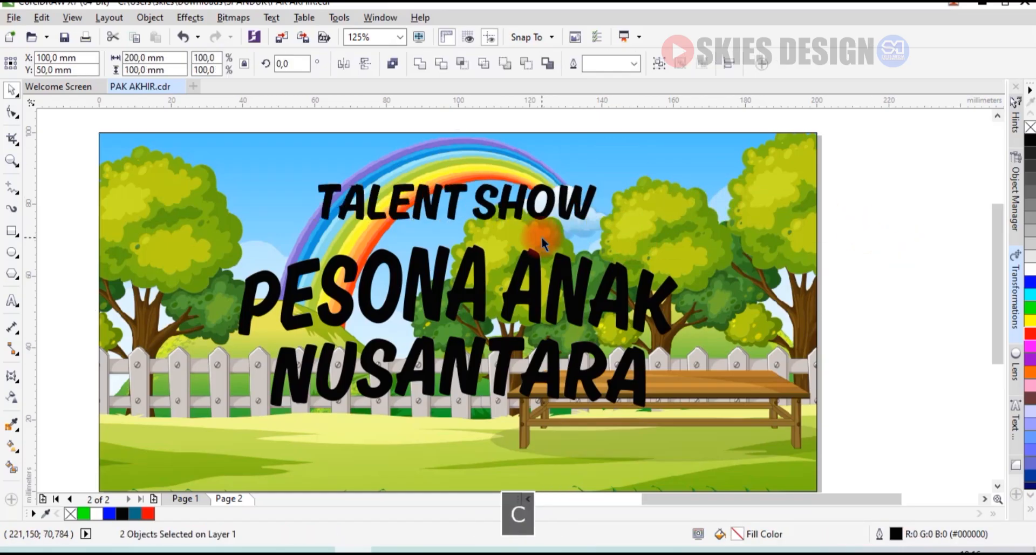
# Step: Arch the TALENT SHOW line gently upward with the Envelope tool, removing the middle edge nodes, for an overall height of about 12 mm
pyautogui.scroll(1, 540, 236)
pyautogui.moveTo(503, 189); pyautogui.dragTo(296, 235)
pyautogui.click(14, 376)
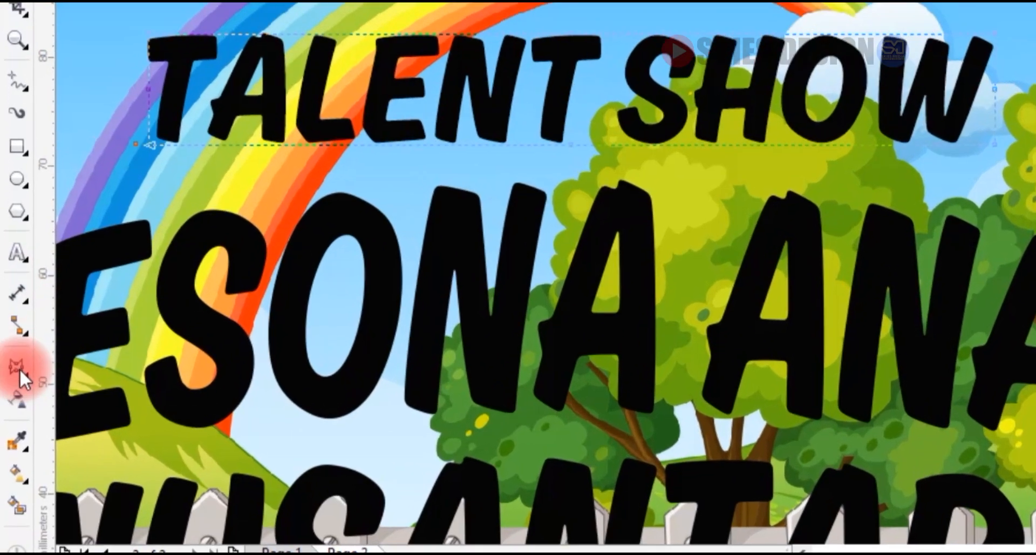
pyautogui.scroll(1, 317, 140)
pyautogui.moveTo(346, 141); pyautogui.dragTo(485, 311)
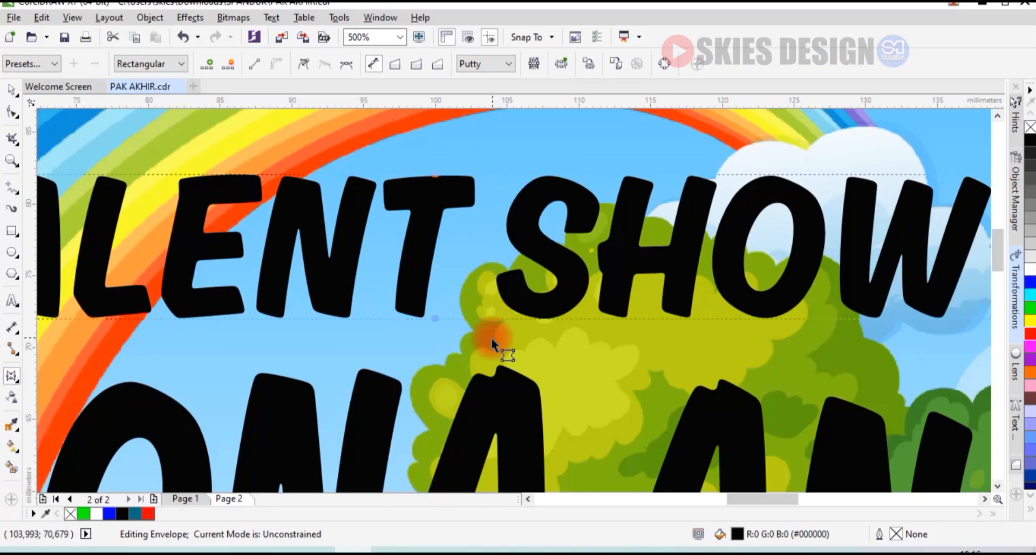
pyautogui.press('Delete')
pyautogui.moveTo(435, 177); pyautogui.dragTo(434, 145)
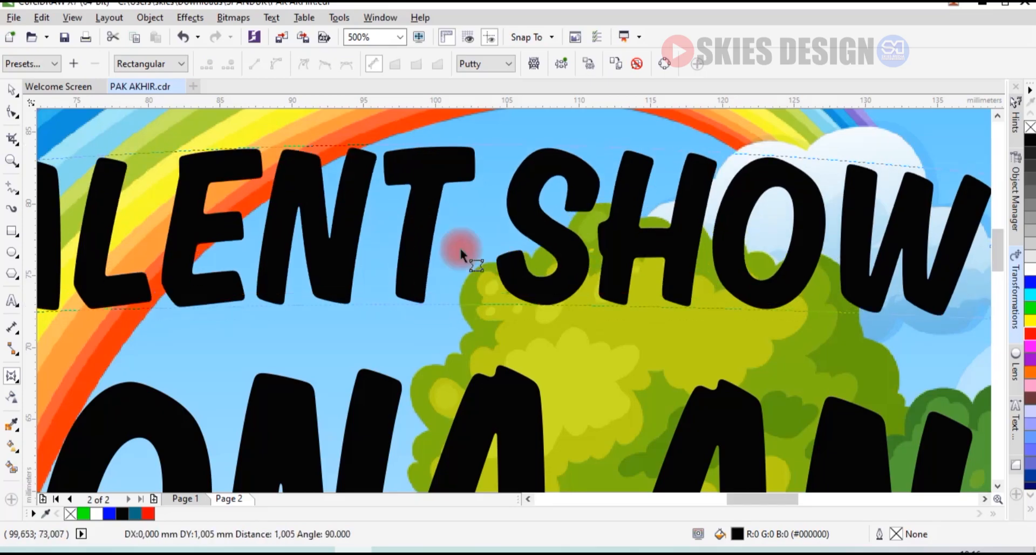
pyautogui.scroll(-2, 462, 250)
pyautogui.press('space')
pyautogui.scroll(-2, 510, 249)
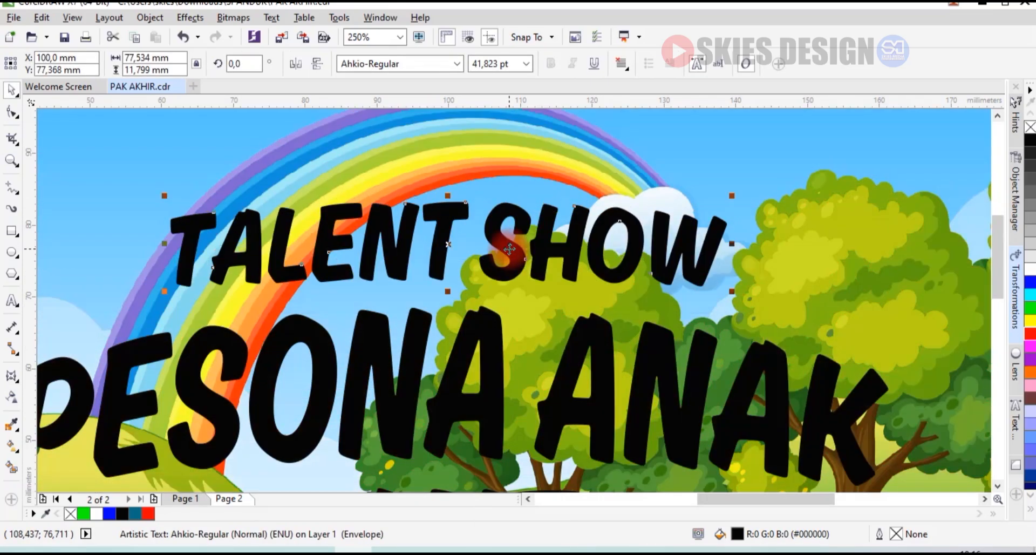
# Step: Add a one-step outside contour of about 2.5 mm around the PESONA ANAK text and colour it white
pyautogui.scroll(2, 362, 316)
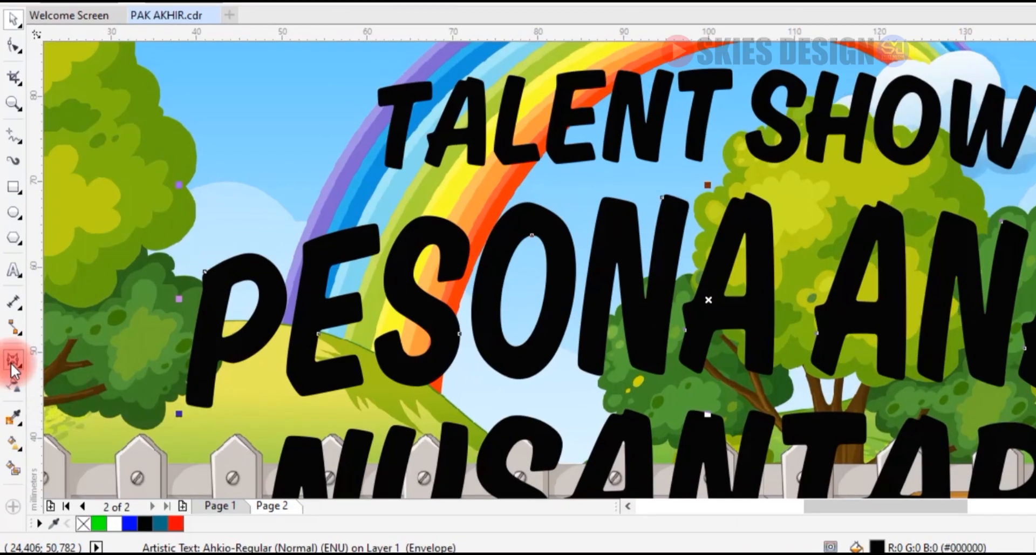
pyautogui.click(10, 363)
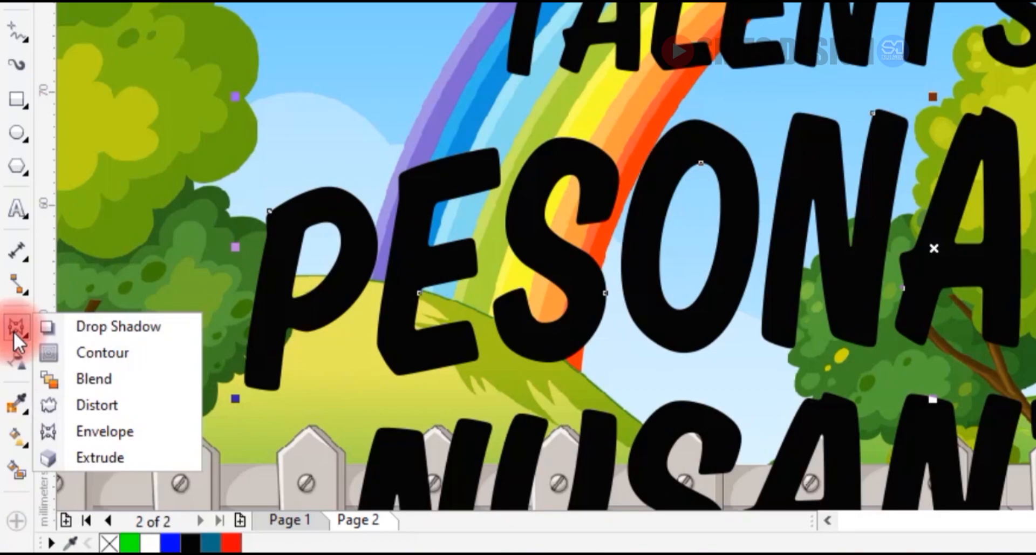
pyautogui.click(63, 375)
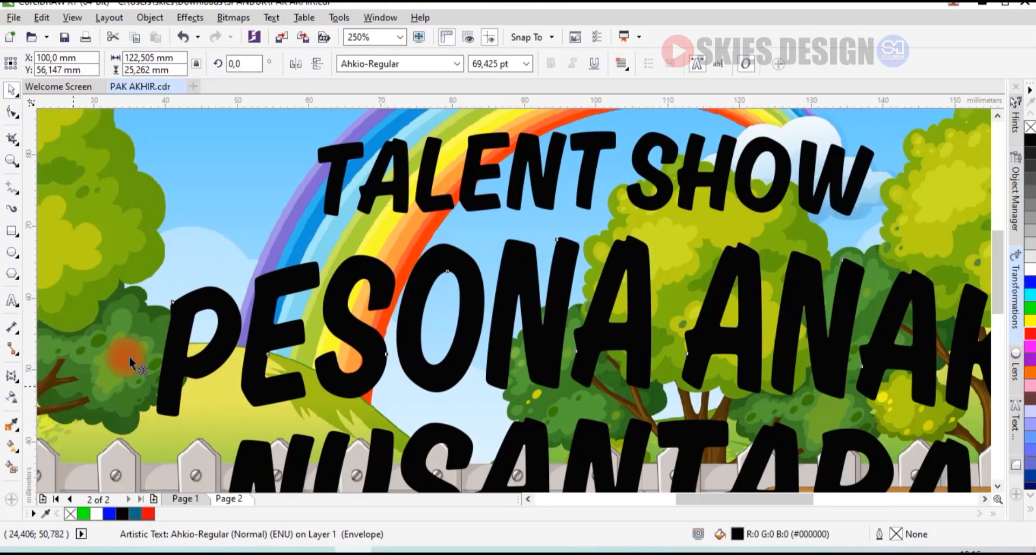
pyautogui.moveTo(179, 305); pyautogui.dragTo(138, 267)
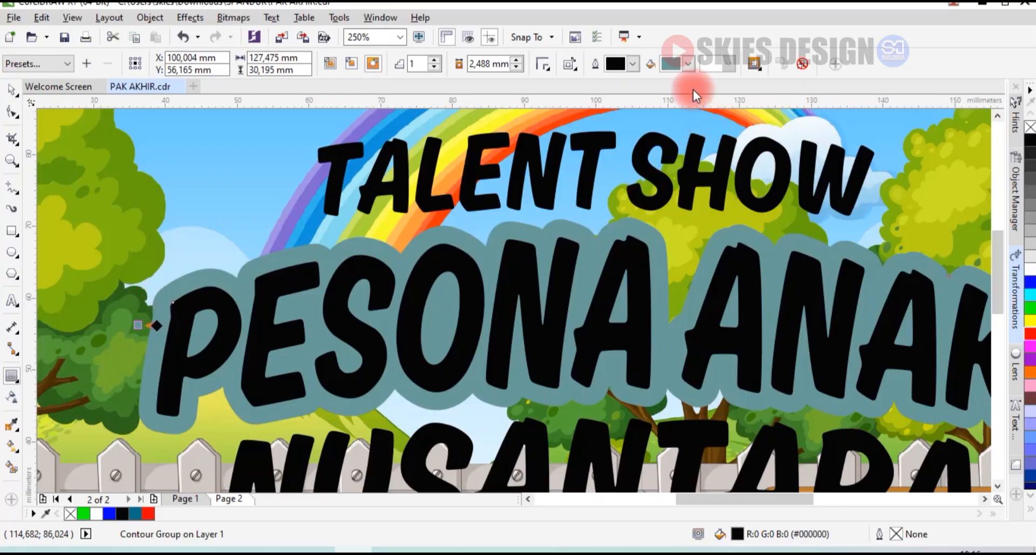
pyautogui.click(690, 67)
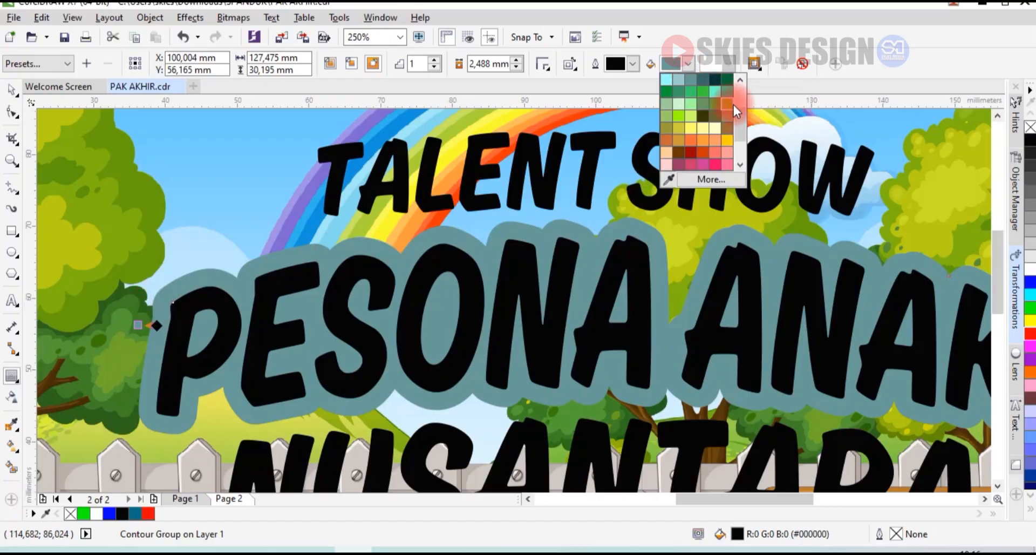
pyautogui.scroll(3, 735, 100)
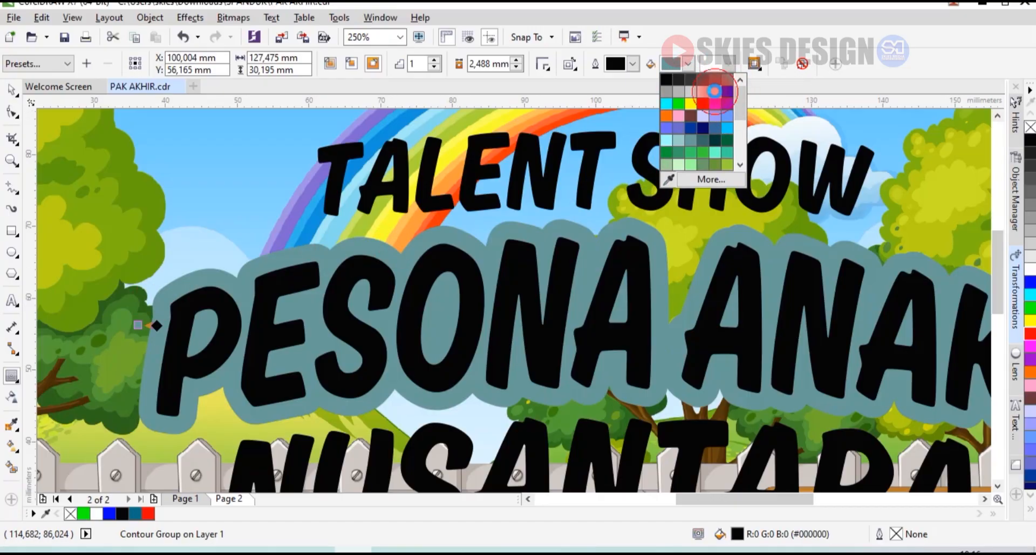
pyautogui.click(715, 91)
pyautogui.scroll(-2, 555, 245)
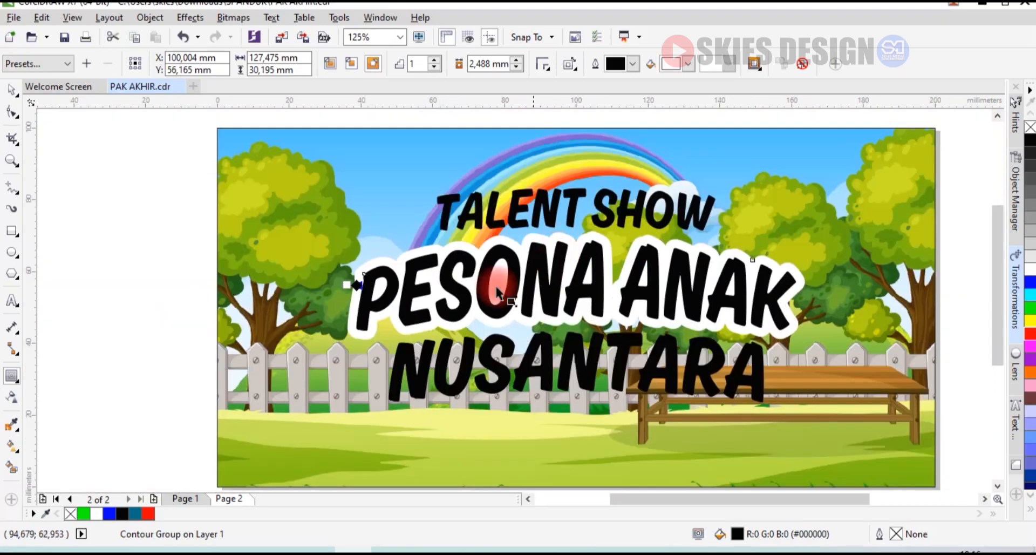
# Step: Try widening the PESONA ANAK contour offset to about 3.3 mm, and undo the change
pyautogui.scroll(2, 356, 285)
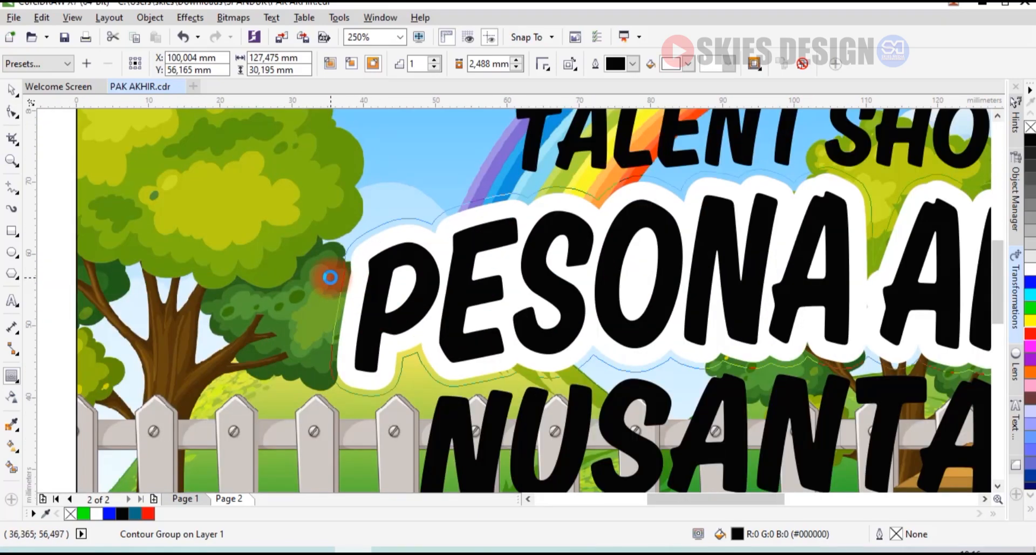
pyautogui.scroll(-2, 563, 241)
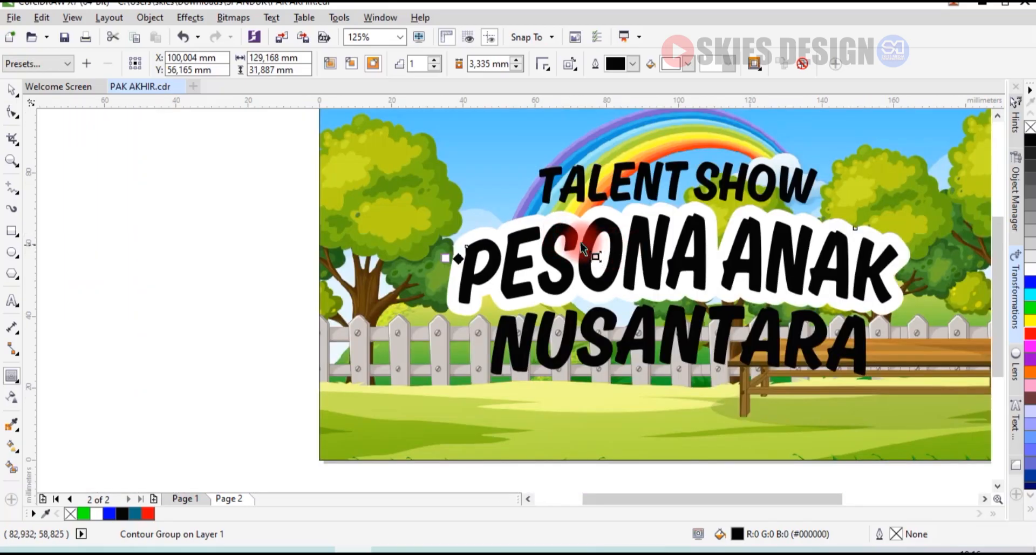
pyautogui.scroll(2, 567, 241)
pyautogui.hotkey('ctrl', 'z')
pyautogui.scroll(-2, 573, 242)
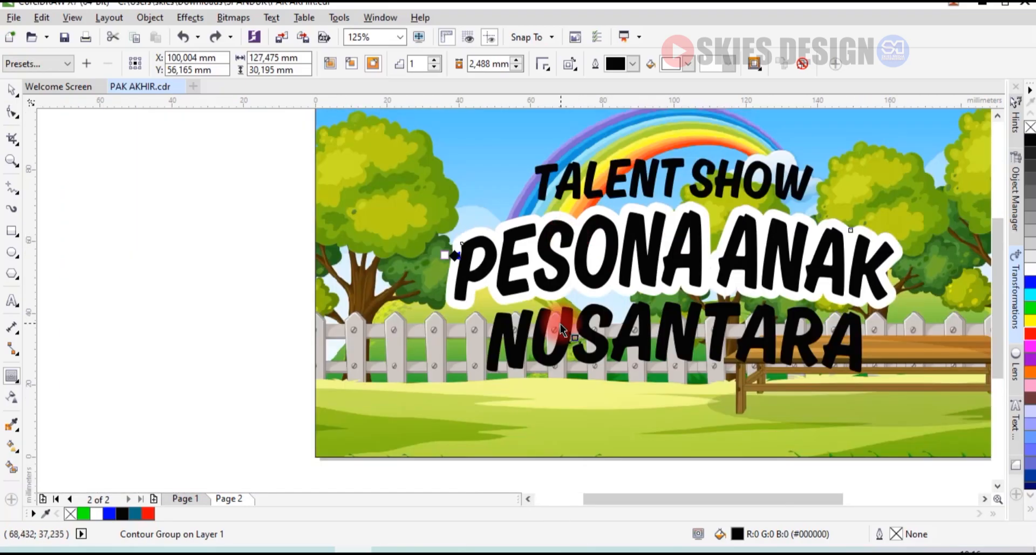
# Step: Copy the white contour properties from PESONA ANAK to the NUSANTARA text
pyautogui.click(564, 324)
pyautogui.scroll(2, 564, 324)
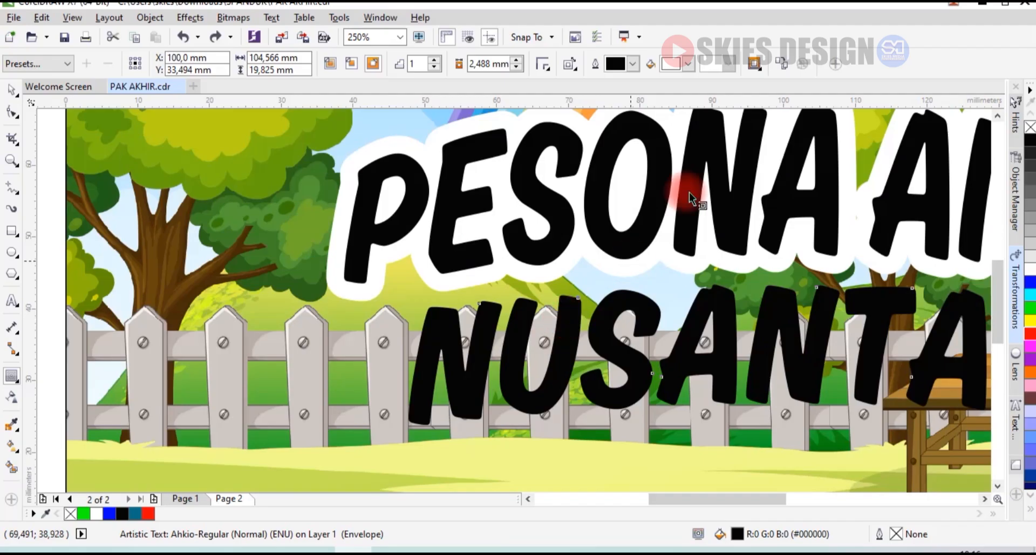
pyautogui.click(782, 60)
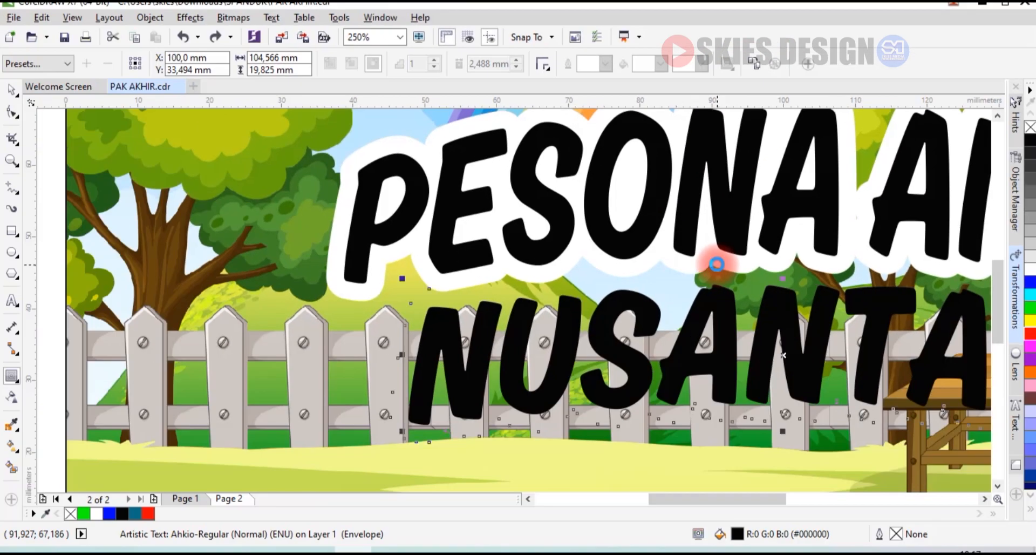
pyautogui.click(717, 264)
pyautogui.scroll(-2, 416, 312)
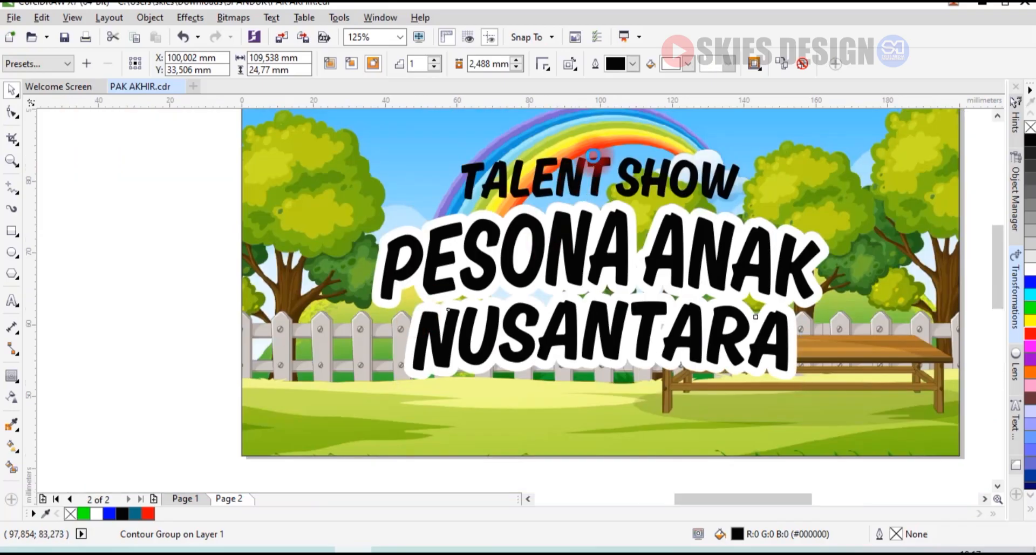
# Step: Copy the same white contour properties to the TALENT SHOW text
pyautogui.scroll(2, 593, 156)
pyautogui.click(601, 167)
pyautogui.press('space')
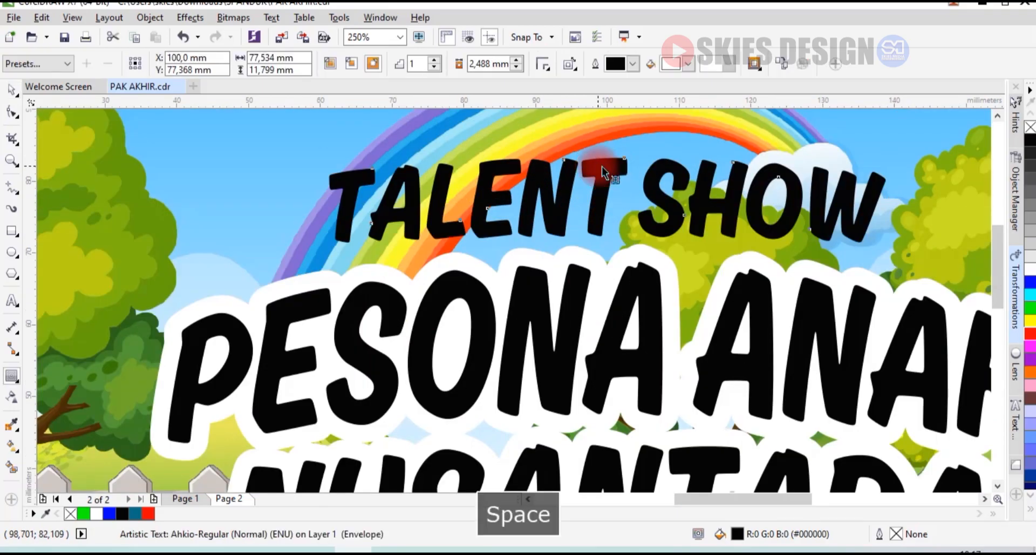
pyautogui.click(786, 62)
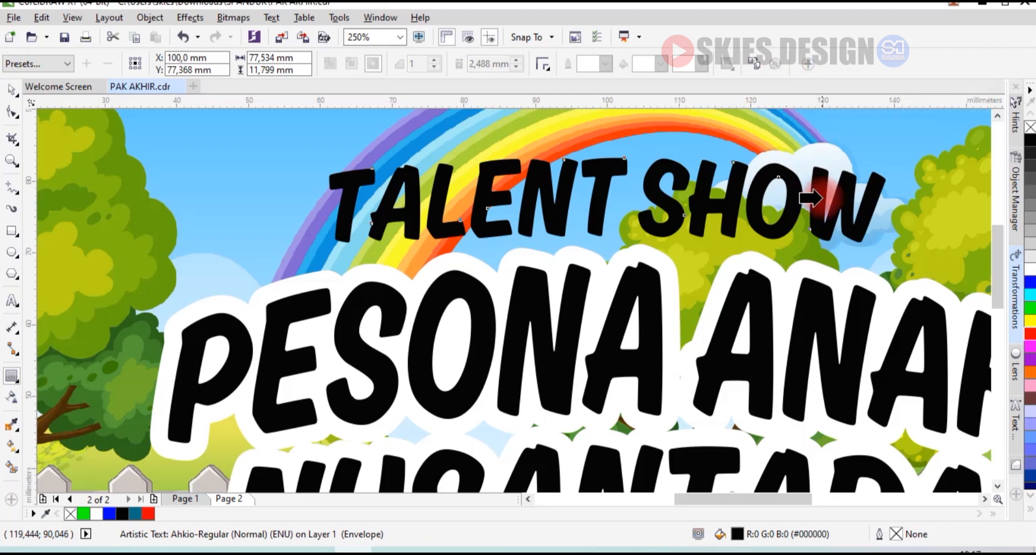
pyautogui.click(869, 274)
pyautogui.scroll(-2, 560, 236)
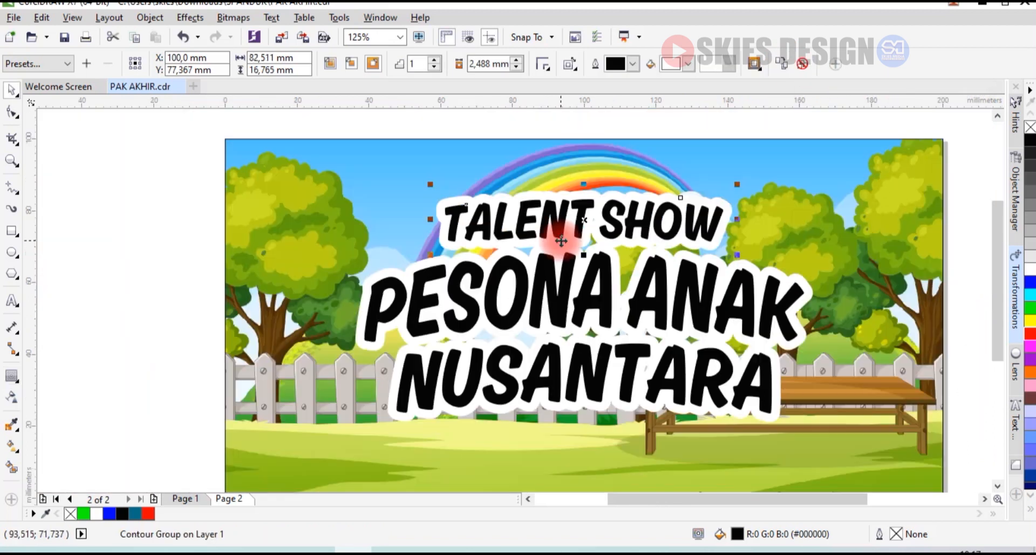
# Step: Break the contour groups of TALENT SHOW, PESONA ANAK and NUSANTARA apart so each white contour is separate from its text
pyautogui.scroll(2, 527, 196)
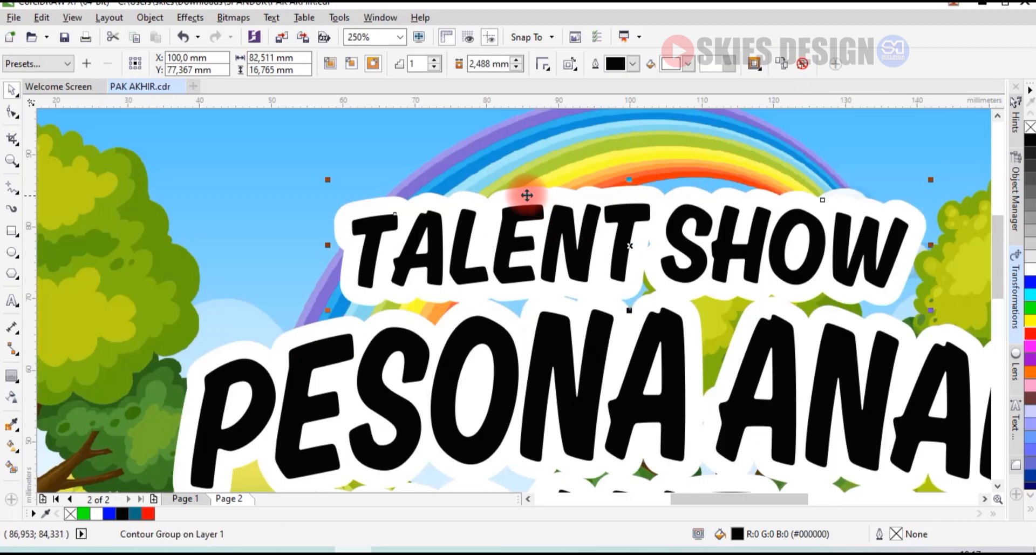
pyautogui.rightClick(526, 195)
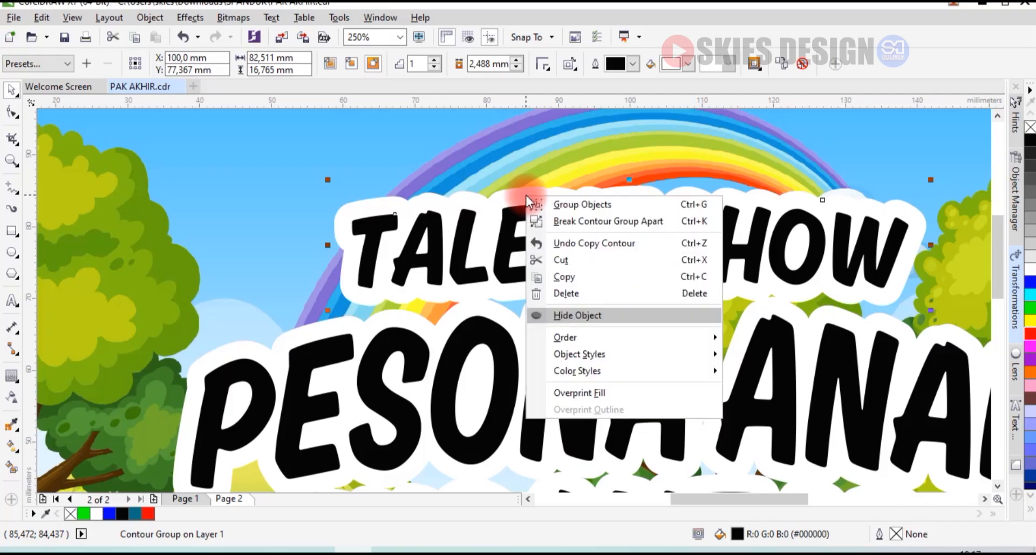
pyautogui.click(562, 219)
pyautogui.click(295, 336)
pyautogui.click(295, 336)
pyautogui.rightClick(293, 338)
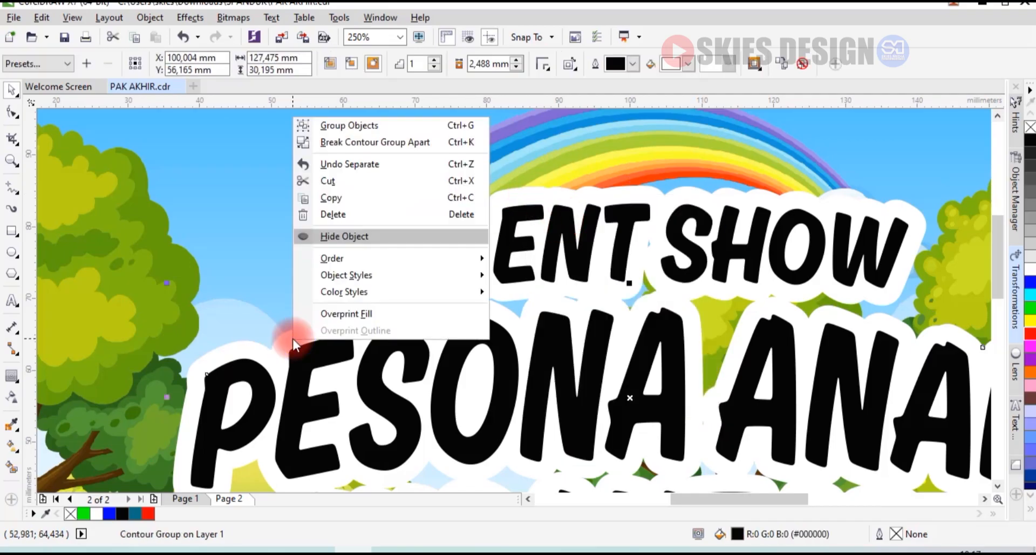
pyautogui.click(353, 143)
pyautogui.hotkey('ctrl', 'k')
pyautogui.moveTo(999, 238); pyautogui.dragTo(1006, 281)
pyautogui.rightClick(249, 384)
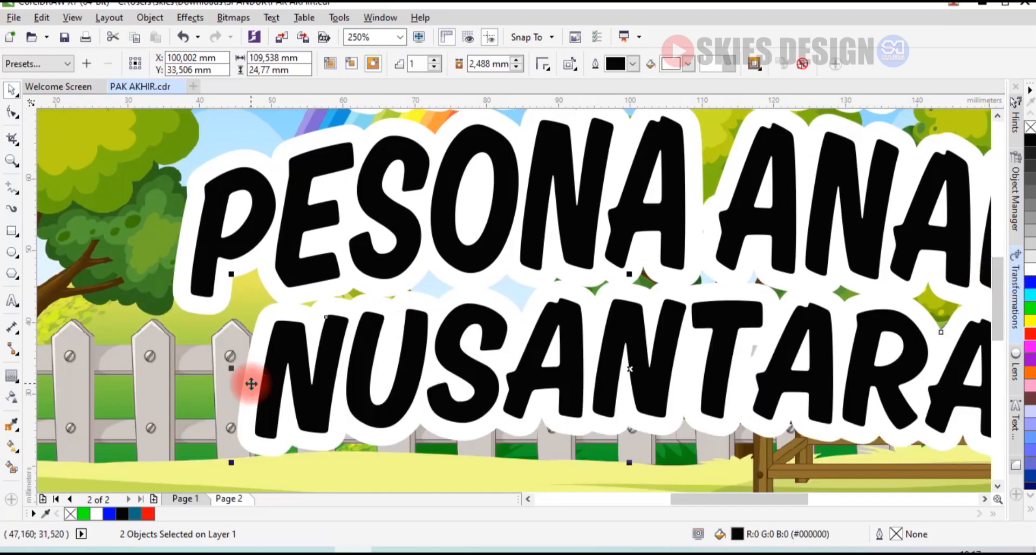
pyautogui.click(291, 188)
pyautogui.scroll(-2, 452, 256)
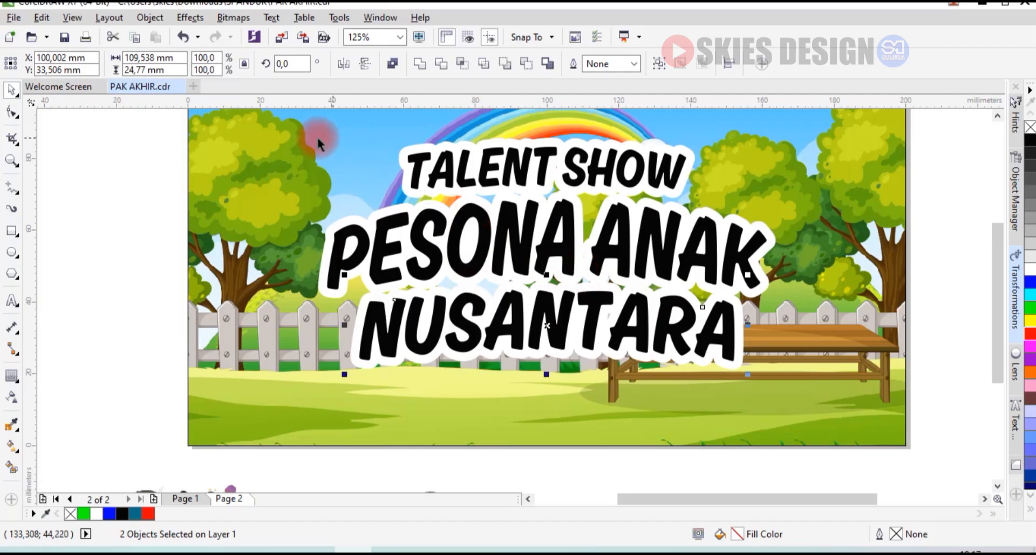
# Step: Apply a vertical linear fountain fill to the PESONA ANAK text with the Interactive Fill tool and colour its upper end blue
pyautogui.press('z')
pyautogui.moveTo(266, 127); pyautogui.dragTo(814, 396)
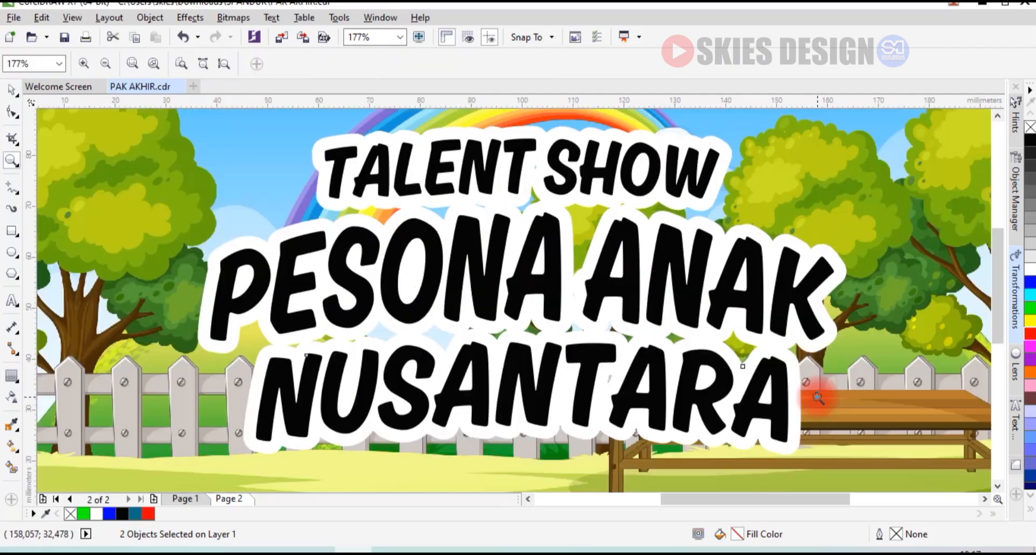
pyautogui.click(17, 100)
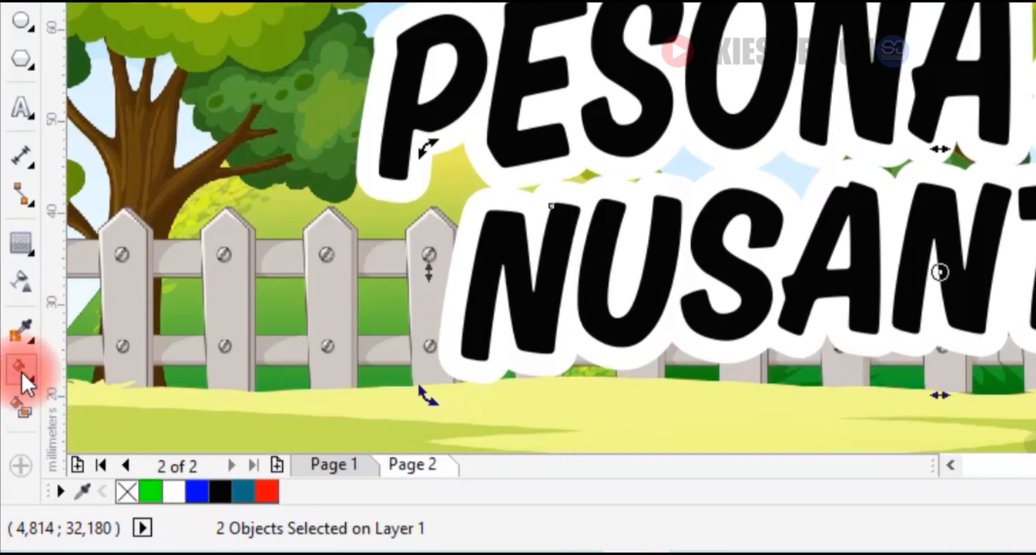
pyautogui.click(14, 433)
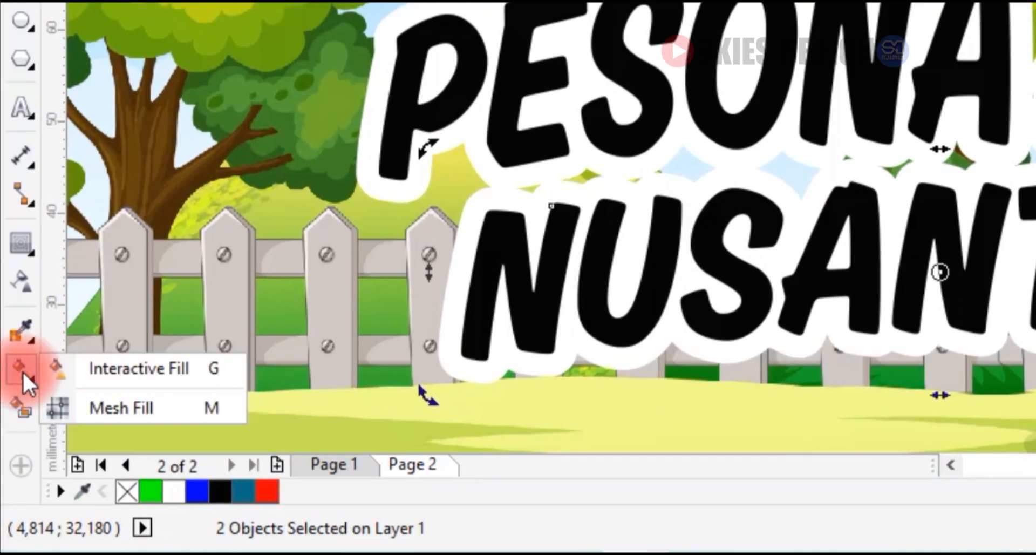
pyautogui.click(89, 413)
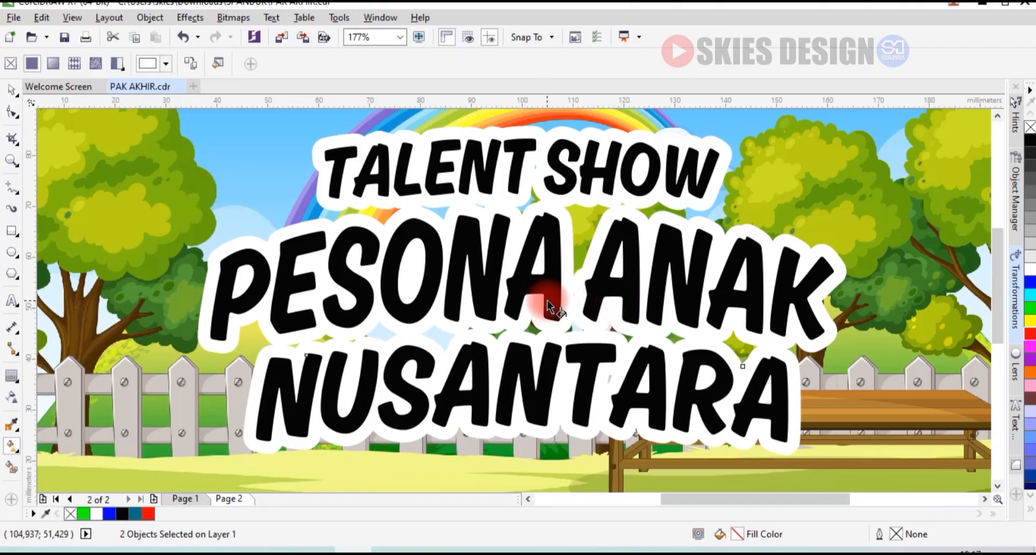
pyautogui.click(728, 210)
pyautogui.moveTo(512, 316); pyautogui.dragTo(521, 213)
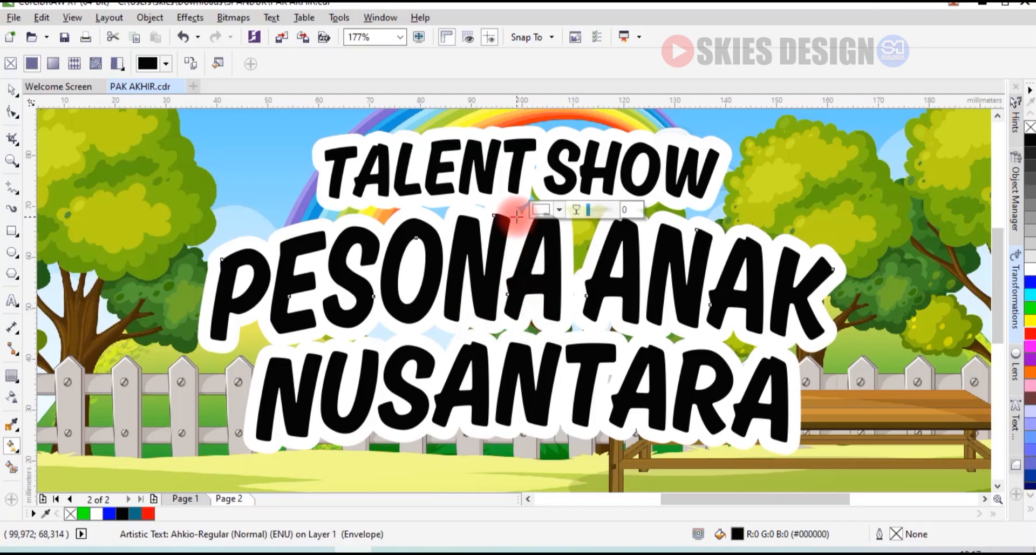
pyautogui.click(559, 210)
pyautogui.click(588, 264)
pyautogui.click(590, 293)
pyautogui.click(639, 312)
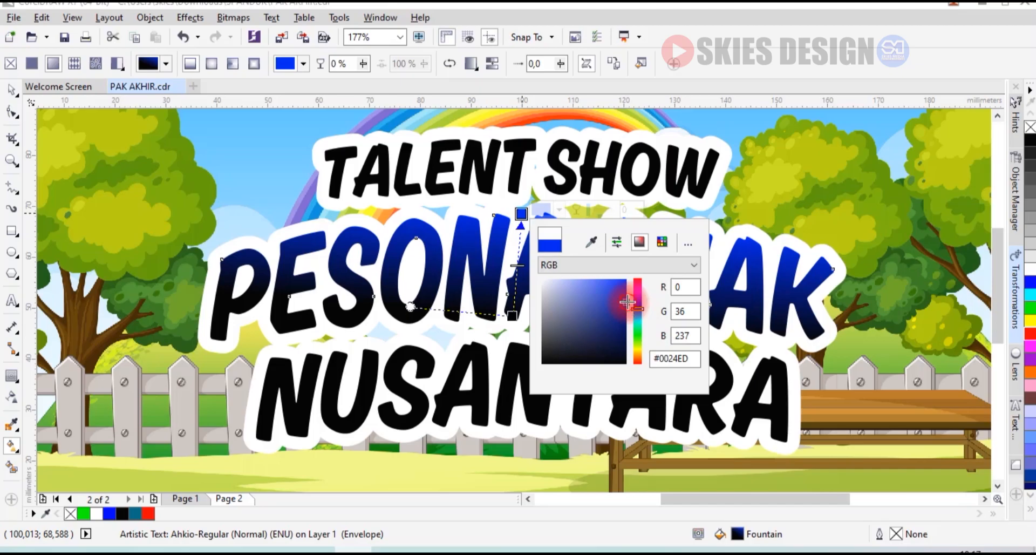
pyautogui.click(492, 301)
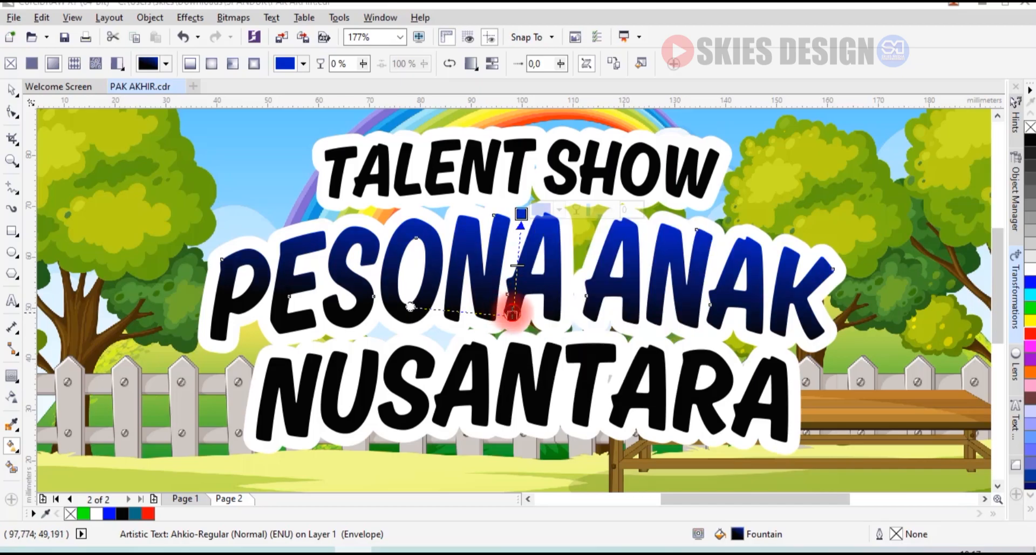
# Step: Straighten the PESONA ANAK gradient vertically and colour its lower end light blue, about #0B9BDE
pyautogui.moveTo(513, 312); pyautogui.dragTo(521, 308)
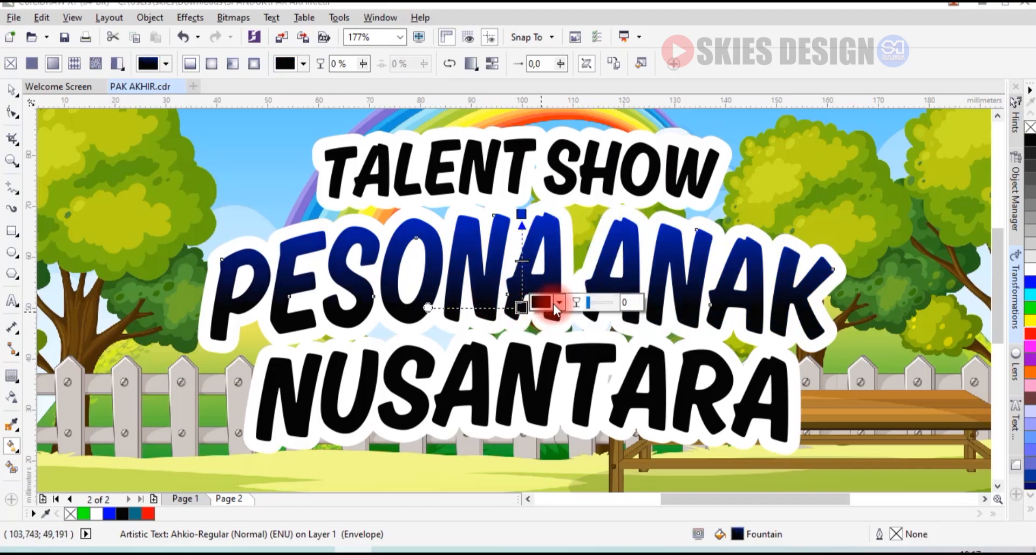
pyautogui.click(554, 303)
pyautogui.click(637, 412)
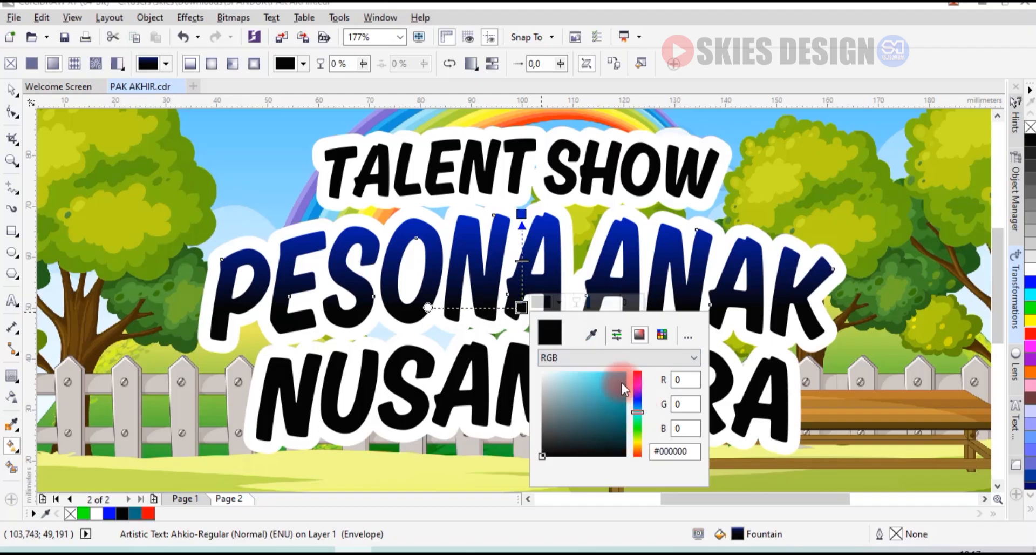
pyautogui.click(622, 384)
pyautogui.moveTo(634, 411); pyautogui.dragTo(638, 412)
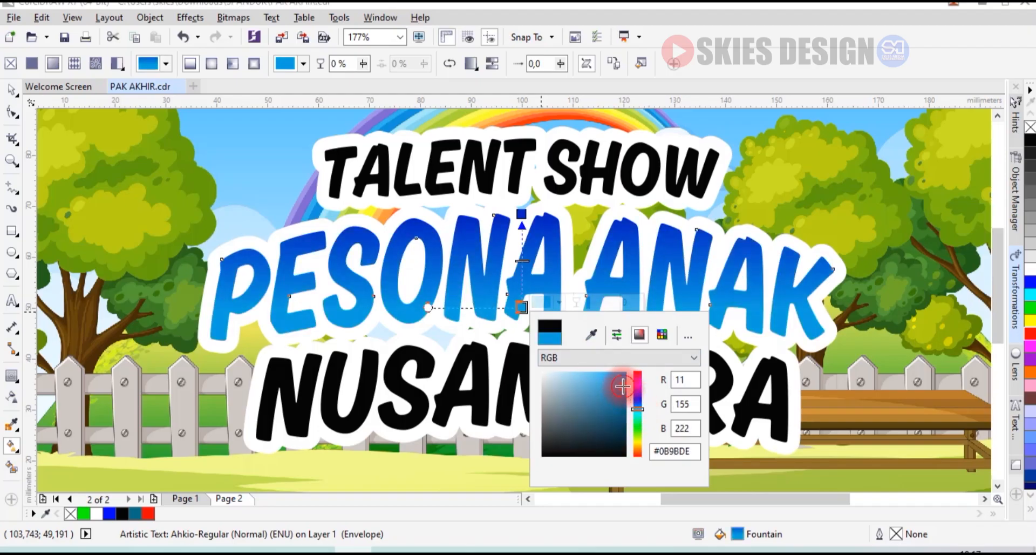
pyautogui.click(744, 273)
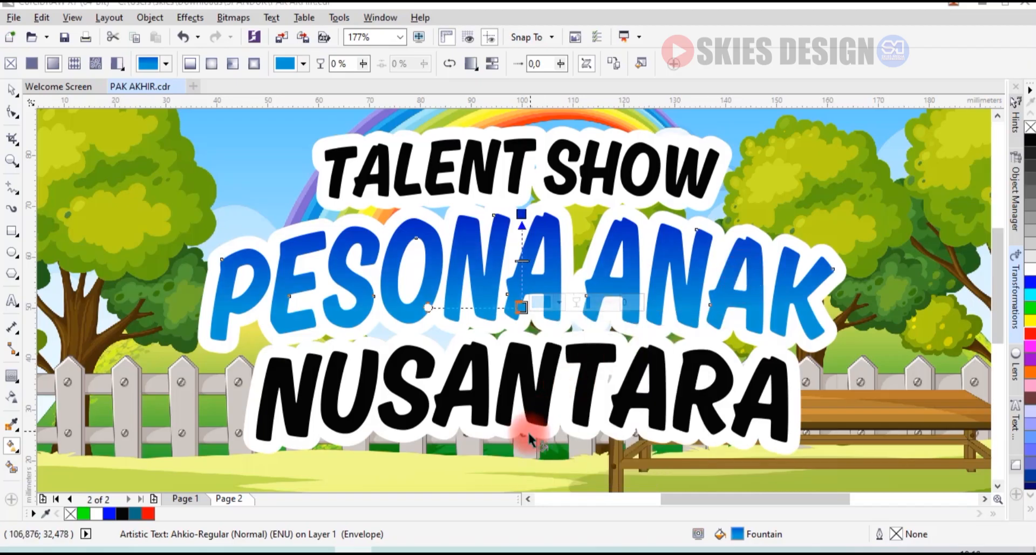
# Step: Apply a vertical linear fountain fill to the NUSANTARA text and colour its upper end red
pyautogui.click(535, 420)
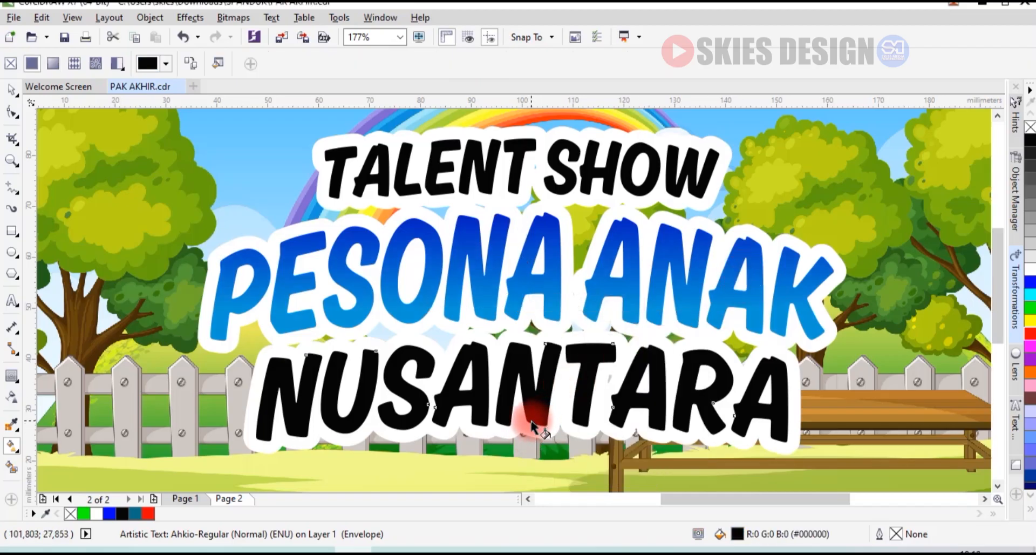
pyautogui.moveTo(532, 423); pyautogui.dragTo(533, 380)
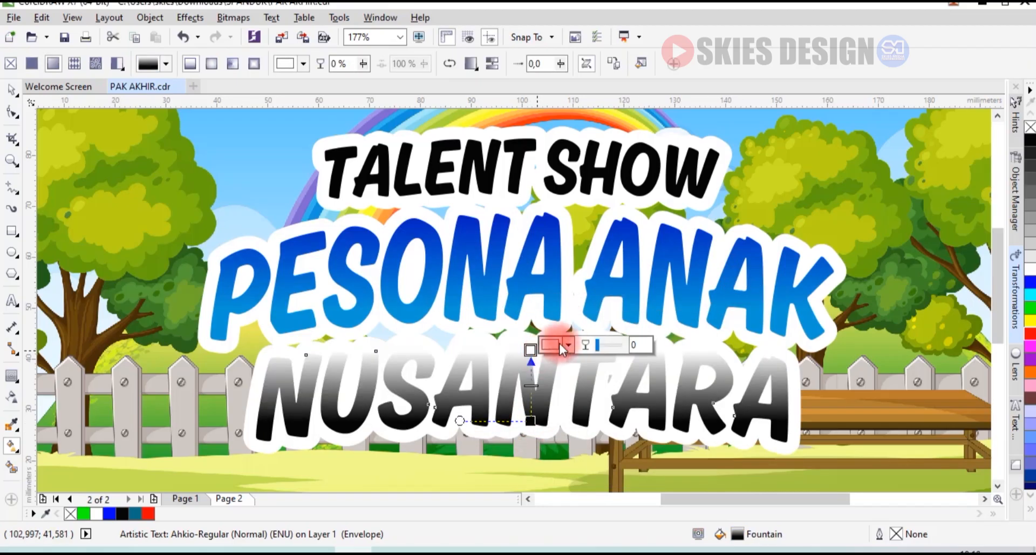
pyautogui.click(568, 344)
pyautogui.click(606, 403)
pyautogui.click(606, 436)
pyautogui.click(635, 419)
# Step: Colour the lower end of the NUSANTARA gradient orange, about #FAA614
pyautogui.click(530, 421)
pyautogui.click(566, 415)
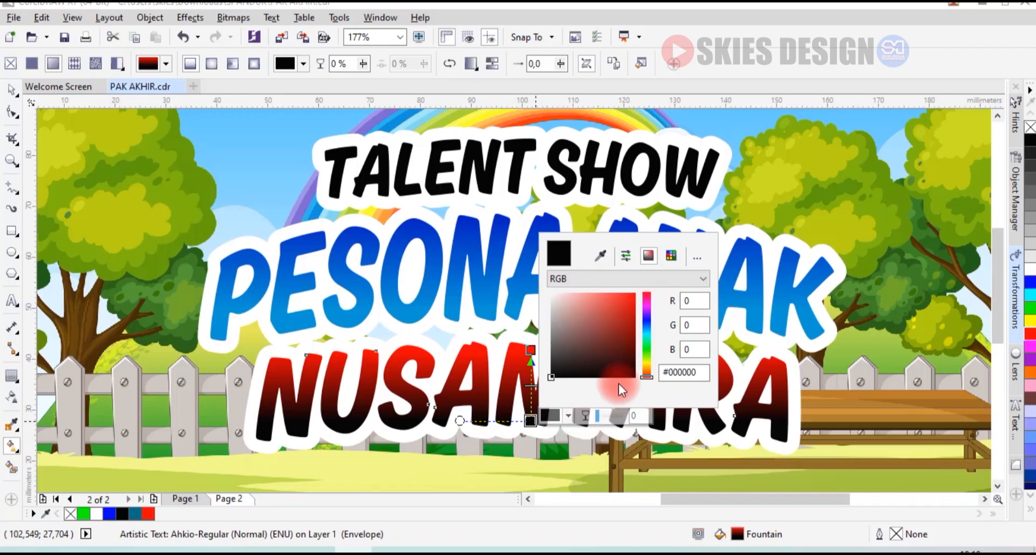
pyautogui.moveTo(646, 370)
pyautogui.mouseDown()
pyautogui.moveTo(638, 341)
pyautogui.moveTo(652, 374)
pyautogui.mouseUp()
pyautogui.click(628, 293)
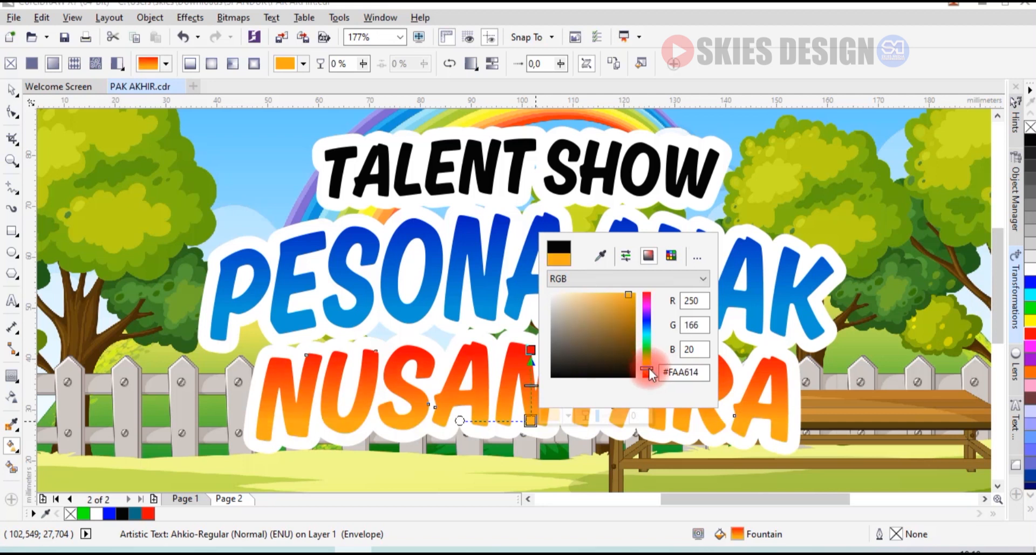
pyautogui.click(10, 93)
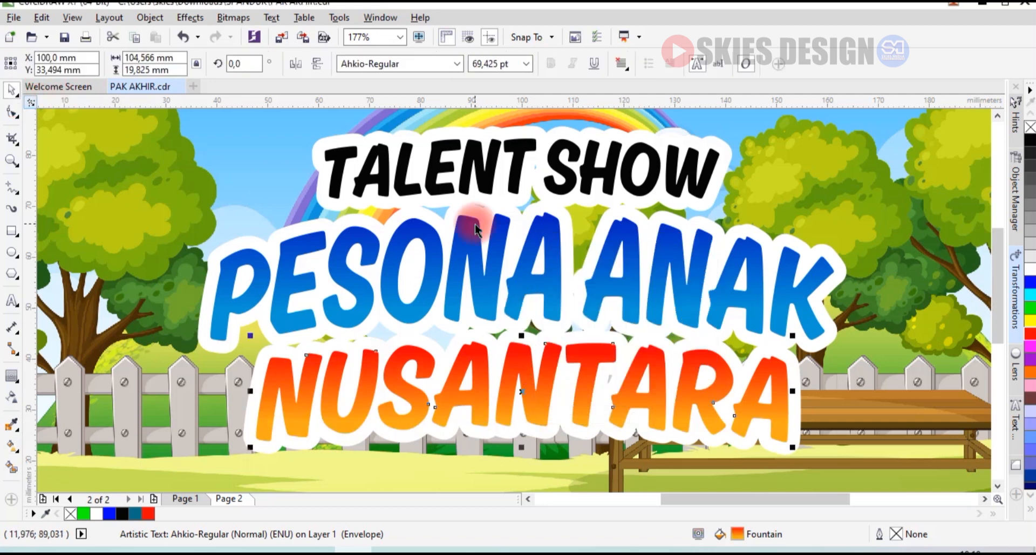
# Step: Group the three title texts with their contours and centre the group horizontally on the background
pyautogui.scroll(-2, 475, 224)
pyautogui.press('Escape')
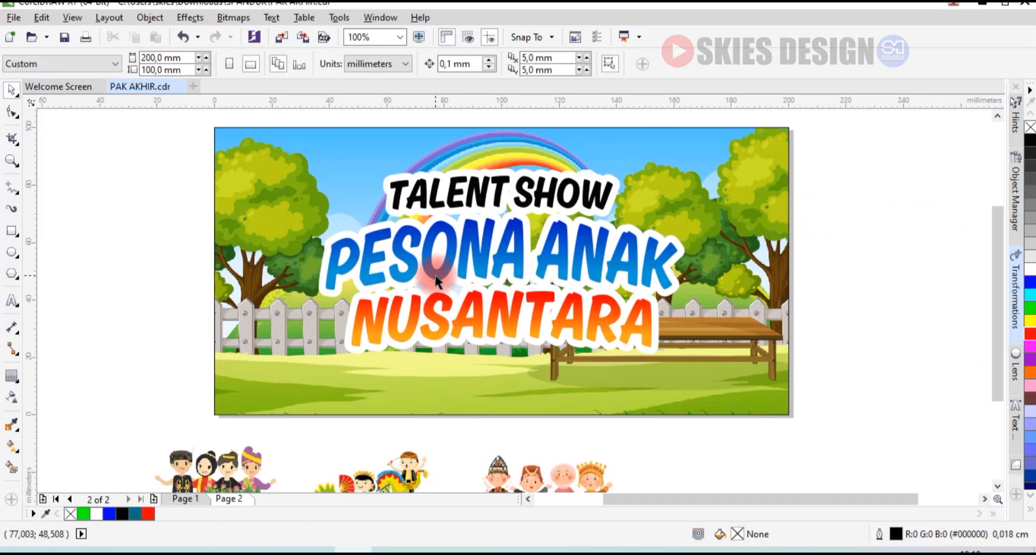
pyautogui.moveTo(815, 155); pyautogui.dragTo(294, 382)
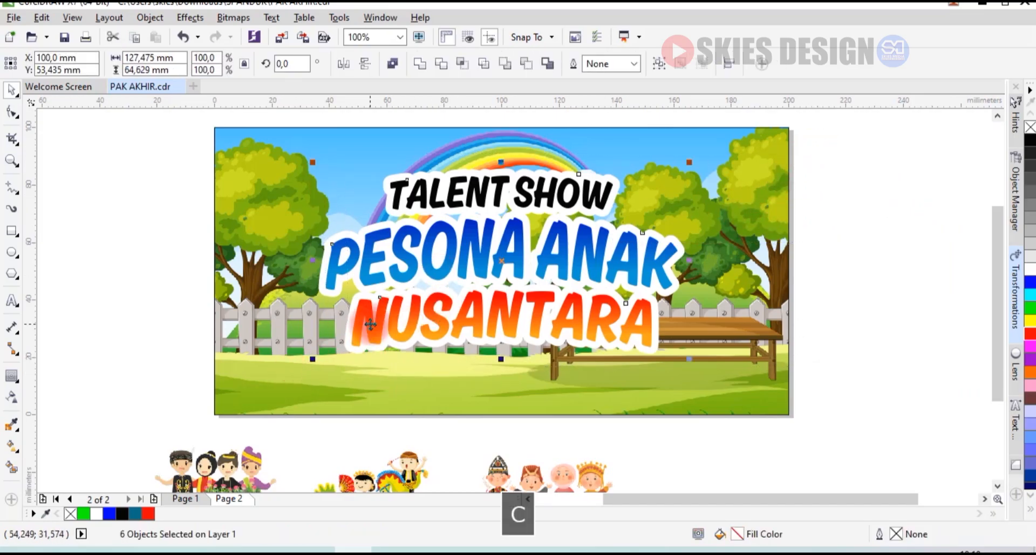
pyautogui.hotkey('ctrl', 'g')
pyautogui.keyDown('shift'); pyautogui.click(514, 354); pyautogui.keyUp('shift')
pyautogui.press('c')
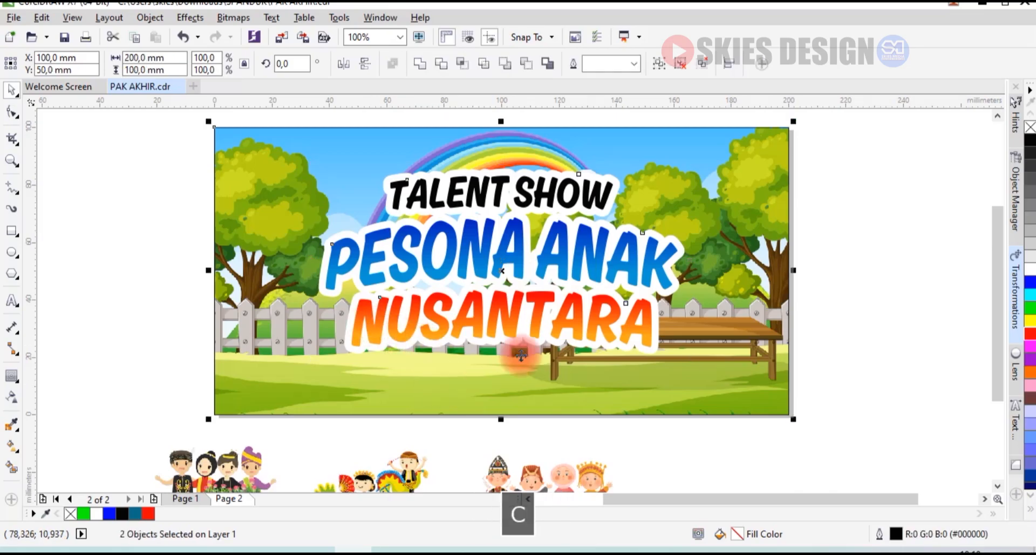
pyautogui.click(849, 308)
# Step: Move the peacock, fan and horse dancers from below the banner onto the tree beside the start of PESONA ANAK
pyautogui.scroll(-1, 553, 268)
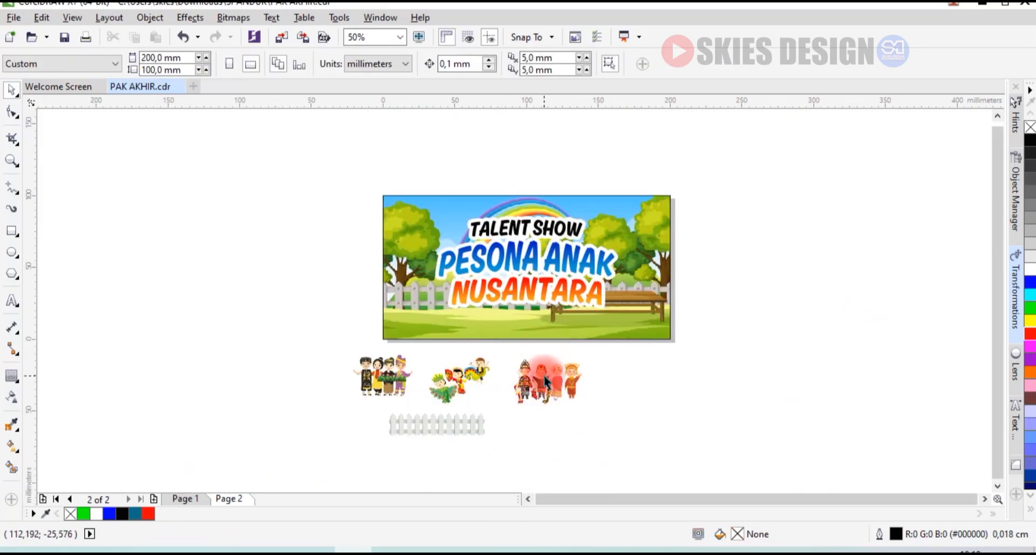
pyautogui.scroll(1, 460, 377)
pyautogui.click(436, 409)
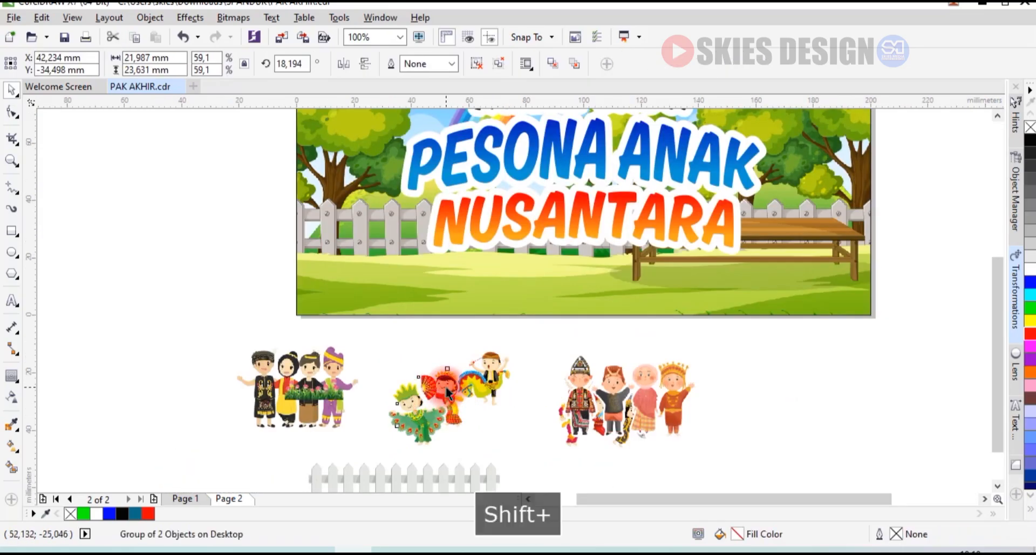
pyautogui.keyDown('shift'); pyautogui.click(451, 387); pyautogui.keyUp('shift')
pyautogui.keyDown('shift'); pyautogui.click(495, 378); pyautogui.keyUp('shift')
pyautogui.moveTo(498, 391); pyautogui.dragTo(410, 138)
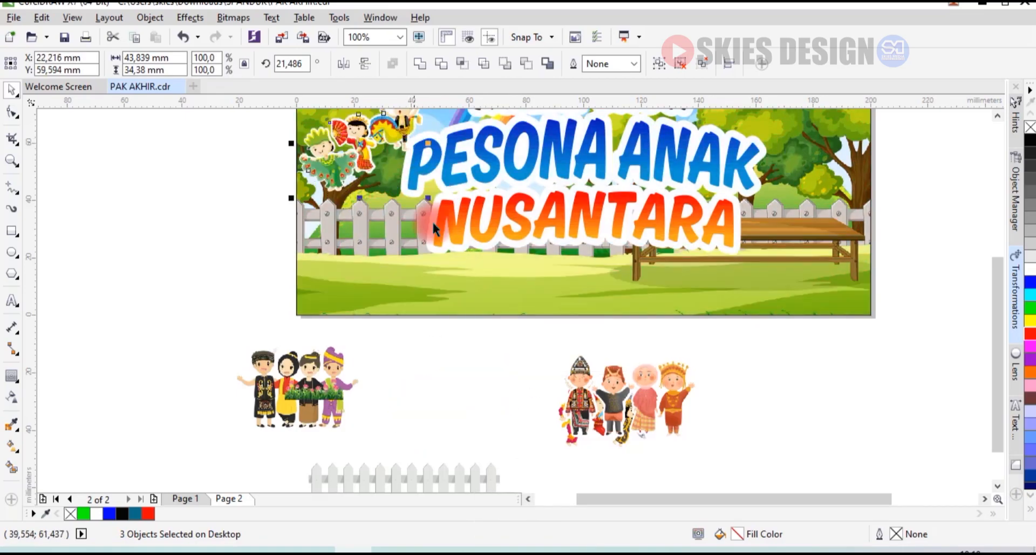
# Step: Shift the overlapping group of four children aside and move the three uncovered dancers onto the tree at the banner's right end
pyautogui.click(644, 388)
pyautogui.moveTo(645, 398); pyautogui.dragTo(721, 403)
pyautogui.moveTo(503, 343); pyautogui.dragTo(515, 344)
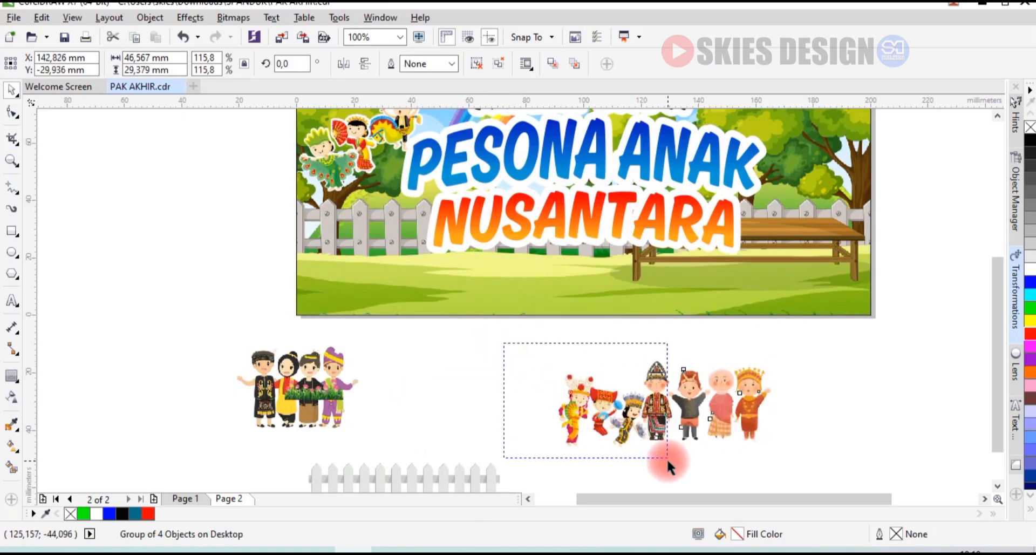
pyautogui.moveTo(666, 458); pyautogui.dragTo(668, 459)
pyautogui.scroll(-1, 608, 402)
pyautogui.moveTo(607, 402); pyautogui.dragTo(516, 231)
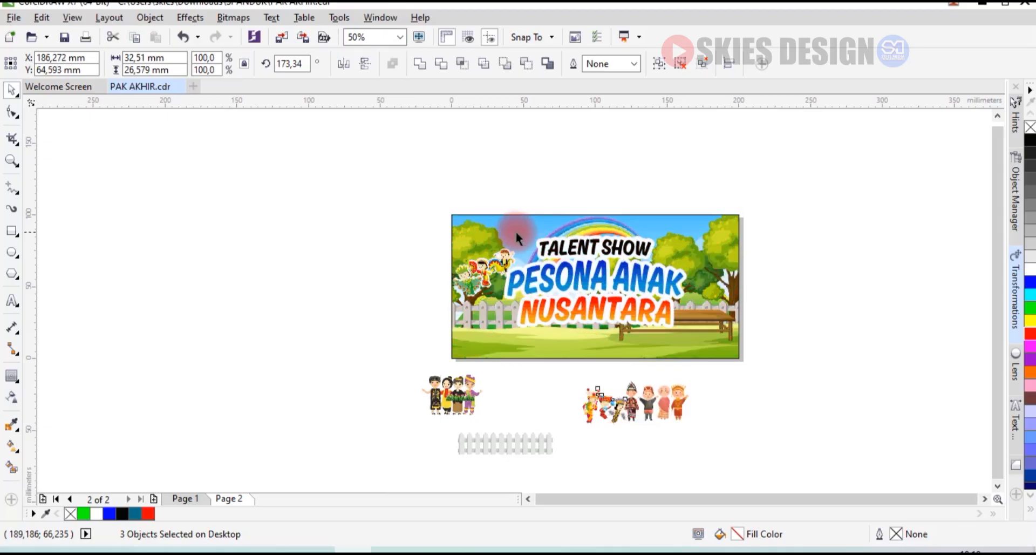
# Step: Place the horse dancer between TALENT SHOW and the start of PESONA ANAK, and bring the title group to the front
pyautogui.scroll(2, 507, 247)
pyautogui.click(501, 275)
pyautogui.moveTo(518, 277); pyautogui.dragTo(621, 260)
pyautogui.scroll(1, 621, 260)
pyautogui.scroll(-1, 697, 257)
pyautogui.click(686, 316)
pyautogui.hotkey('shift', 'pageup')
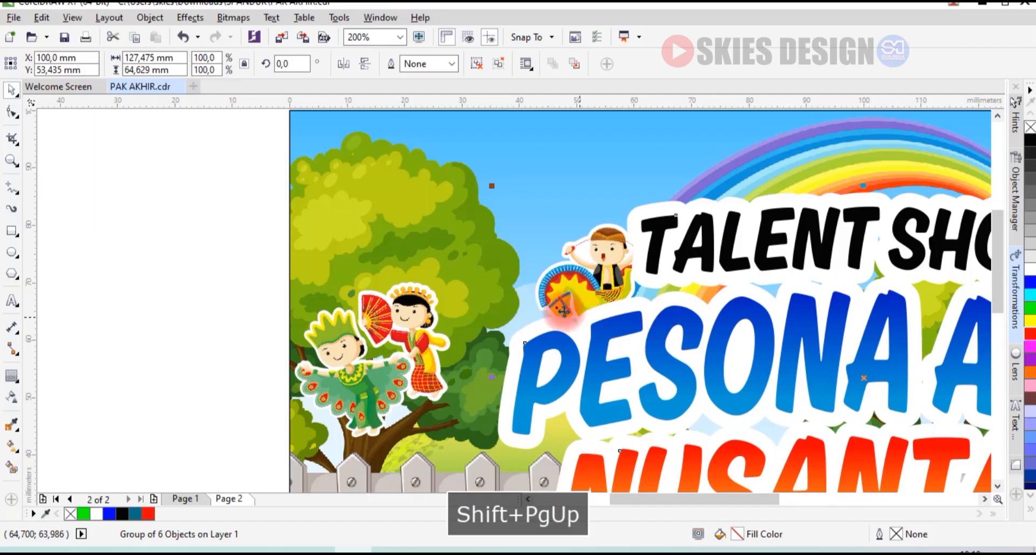
# Step: Nudge the horse dancer slightly up and left, and place the fan dancer beside it above the P of PESONA
pyautogui.click(567, 270)
pyautogui.moveTo(617, 244); pyautogui.dragTo(608, 236)
pyautogui.moveTo(440, 315); pyautogui.dragTo(537, 292)
pyautogui.click(607, 245)
pyautogui.scroll(2, 606, 245)
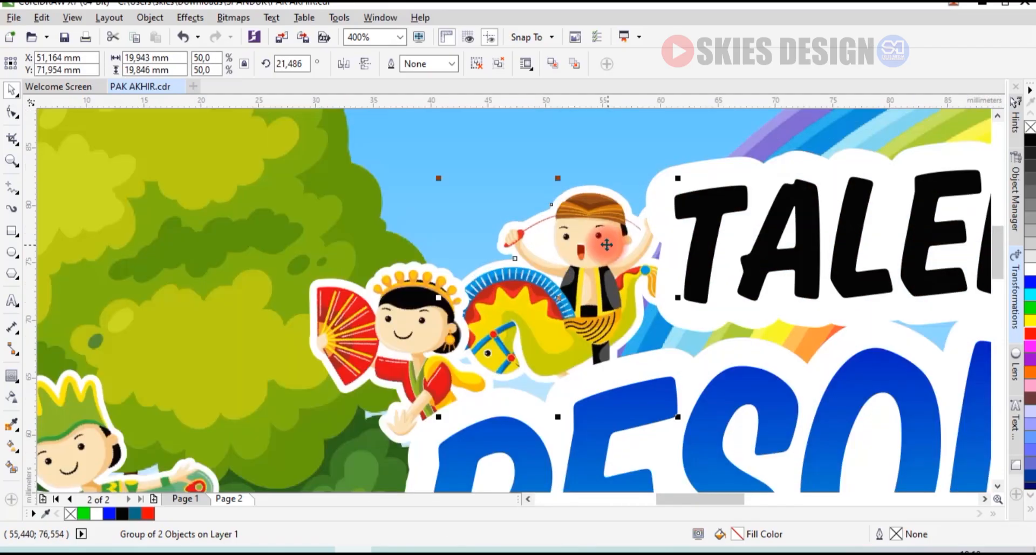
pyautogui.scroll(-4, 607, 244)
pyautogui.scroll(2, 617, 286)
# Step: Ungroup all objects of the title so that its texts and white contours can be edited separately
pyautogui.click(551, 284)
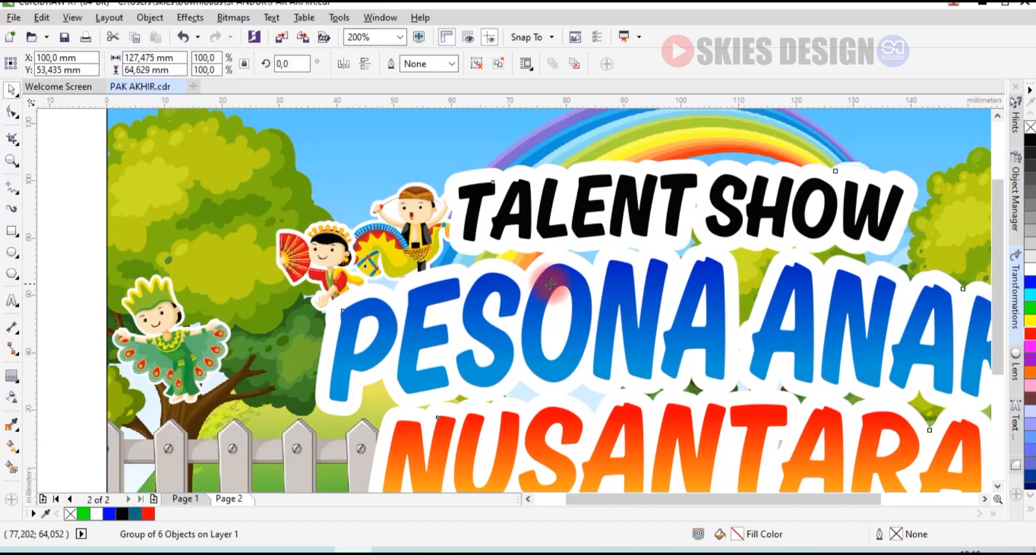
pyautogui.scroll(-1, 551, 283)
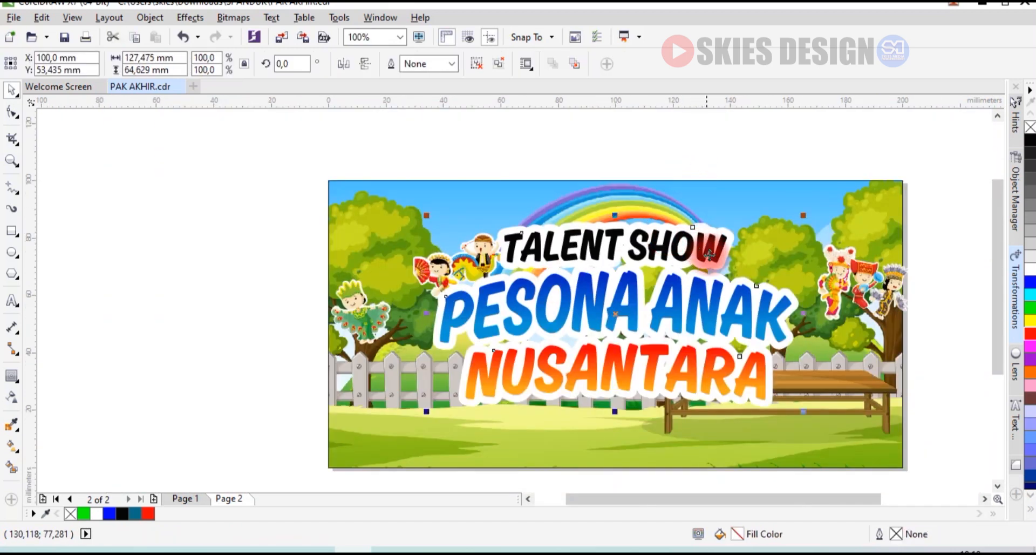
pyautogui.click(499, 65)
pyautogui.click(518, 133)
# Step: Widen PESONA ANAK and NUSANTARA together with their white contours symmetrically to about 140 mm
pyautogui.click(637, 334)
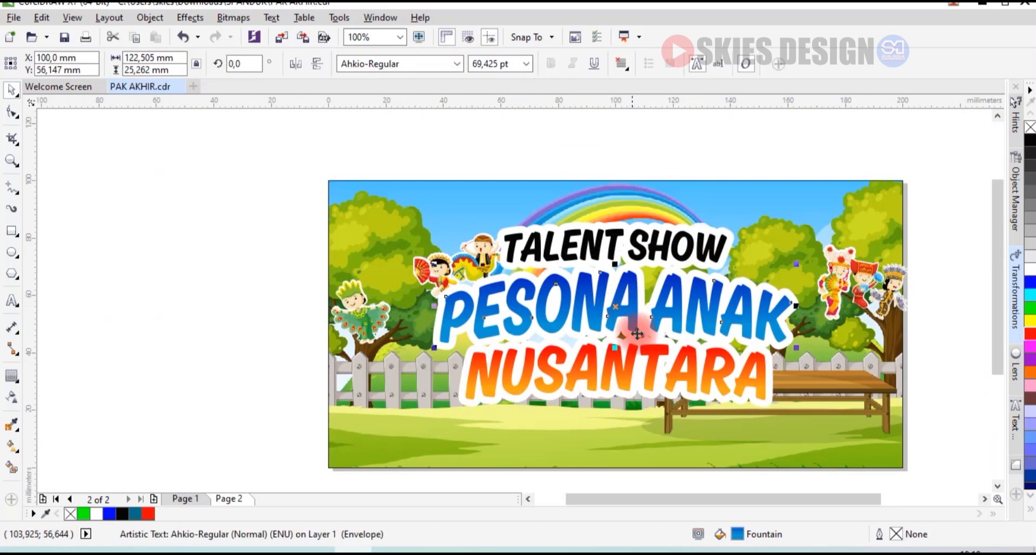
pyautogui.keyDown('shift'); pyautogui.click(653, 359); pyautogui.keyUp('shift')
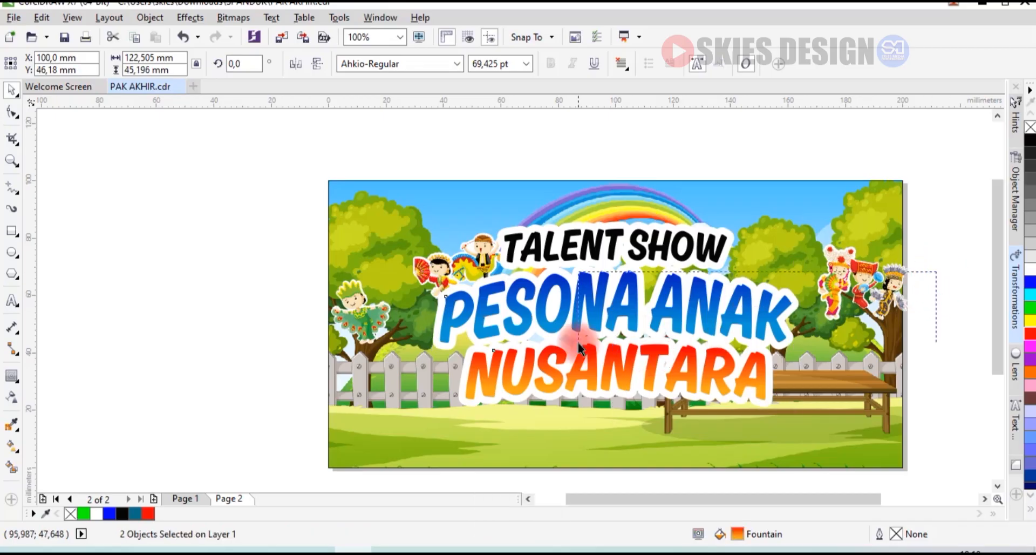
pyautogui.click(444, 356)
pyautogui.scroll(1, 444, 356)
pyautogui.click(443, 316)
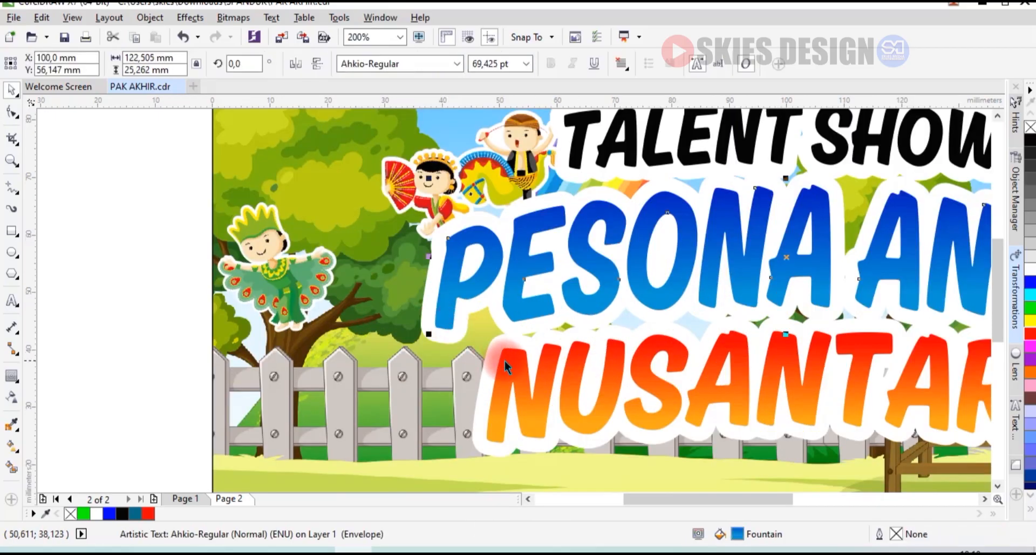
pyautogui.keyDown('shift'); pyautogui.click(505, 360); pyautogui.keyUp('shift')
pyautogui.keyDown('shift'); pyautogui.click(425, 327); pyautogui.keyUp('shift')
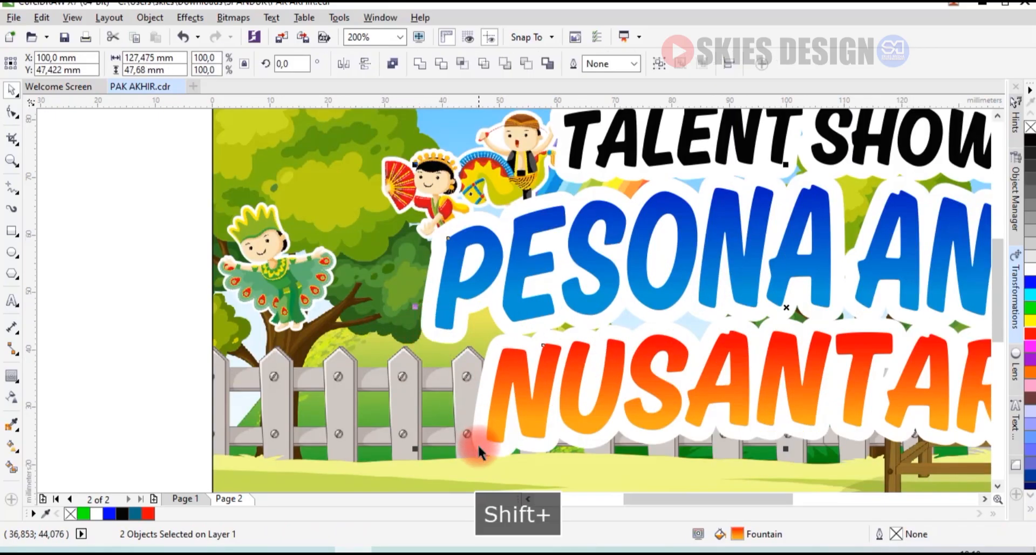
pyautogui.keyDown('shift'); pyautogui.click(479, 445); pyautogui.keyUp('shift')
pyautogui.keyDown('shift'); pyautogui.click(495, 433); pyautogui.keyUp('shift')
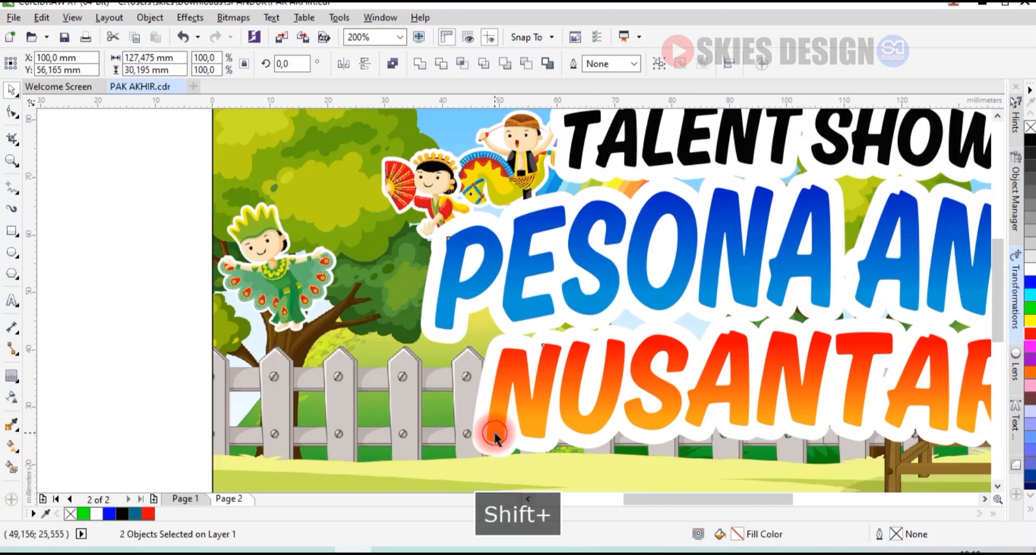
pyautogui.keyDown('shift'); pyautogui.click(437, 349); pyautogui.keyUp('shift')
pyautogui.scroll(-2, 437, 350)
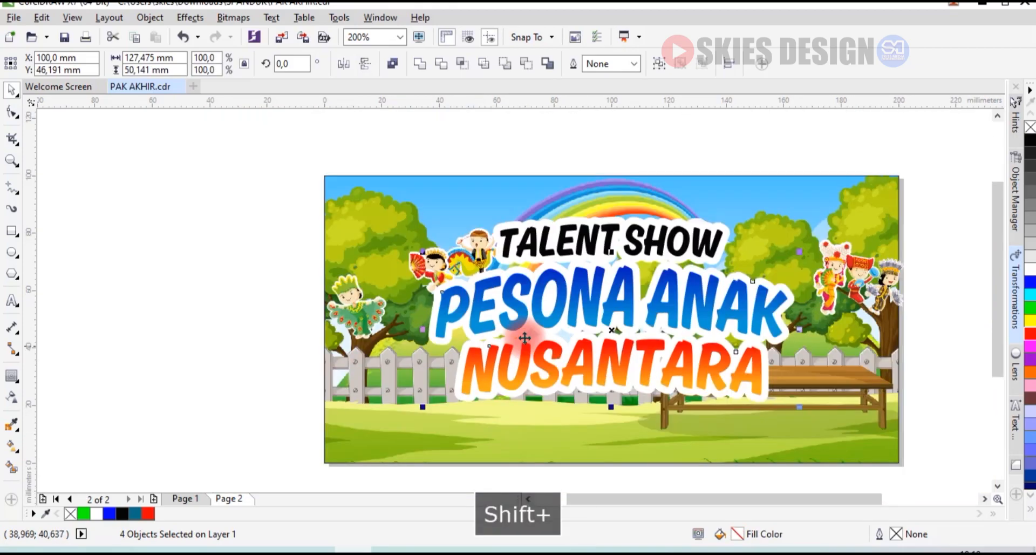
pyautogui.hotkey('ctrl', 'z')
pyautogui.moveTo(802, 328); pyautogui.dragTo(819, 331)
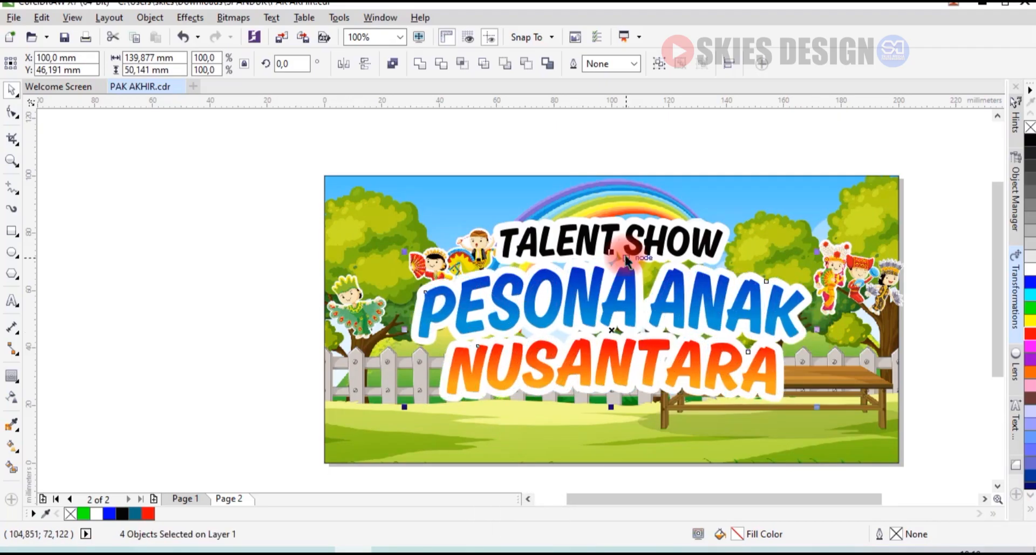
# Step: Shift the fan dancer along the upper edge of PESONA and bring the peacock dancer from the tree to beside it
pyautogui.scroll(2, 480, 234)
pyautogui.click(480, 237)
pyautogui.scroll(2, 481, 240)
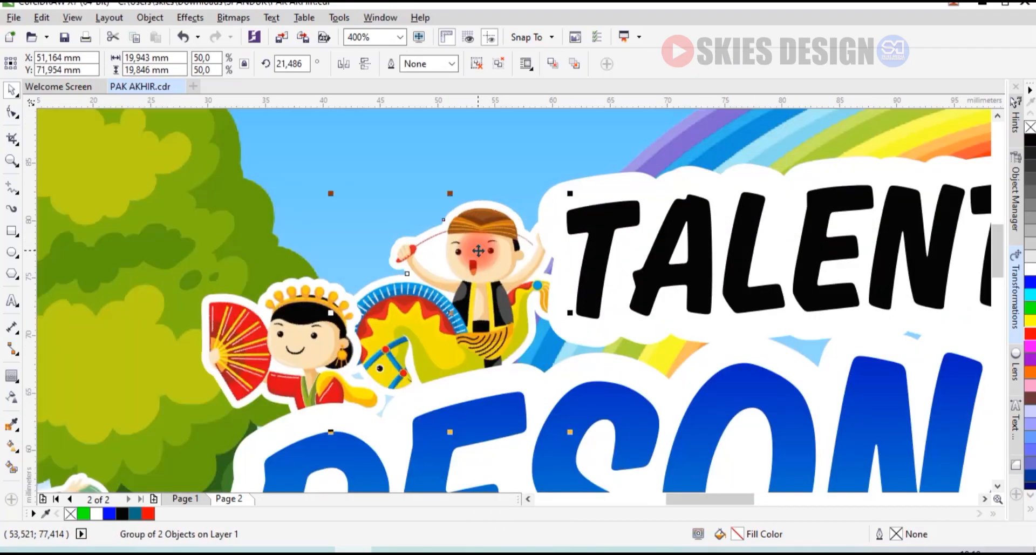
pyautogui.moveTo(480, 240); pyautogui.dragTo(329, 257)
pyautogui.moveTo(329, 270)
pyautogui.mouseDown()
pyautogui.moveTo(321, 278)
pyautogui.moveTo(332, 274)
pyautogui.mouseUp()
pyautogui.scroll(-2, 424, 248)
pyautogui.moveTo(216, 392); pyautogui.dragTo(314, 291)
pyautogui.scroll(2, 316, 296)
pyautogui.scroll(-2, 316, 293)
pyautogui.scroll(2, 750, 277)
# Step: Move the crowned, red-hatted and feathered dancers from the tree at the banner's right end into a row after SHOW, above ANAK
pyautogui.moveTo(737, 263); pyautogui.dragTo(553, 230)
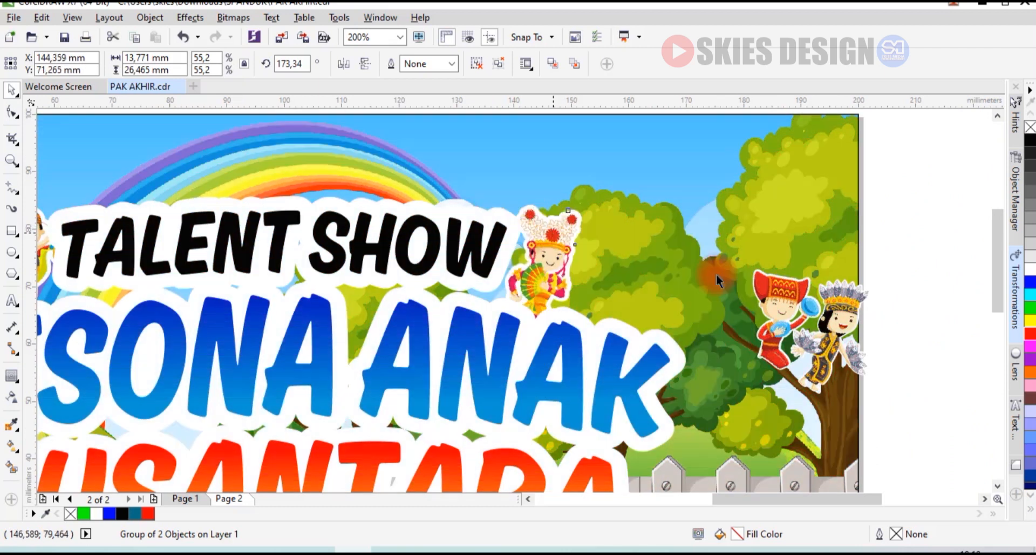
pyautogui.moveTo(721, 285); pyautogui.dragTo(601, 267)
pyautogui.moveTo(643, 238); pyautogui.dragTo(649, 233)
pyautogui.scroll(2, 624, 267)
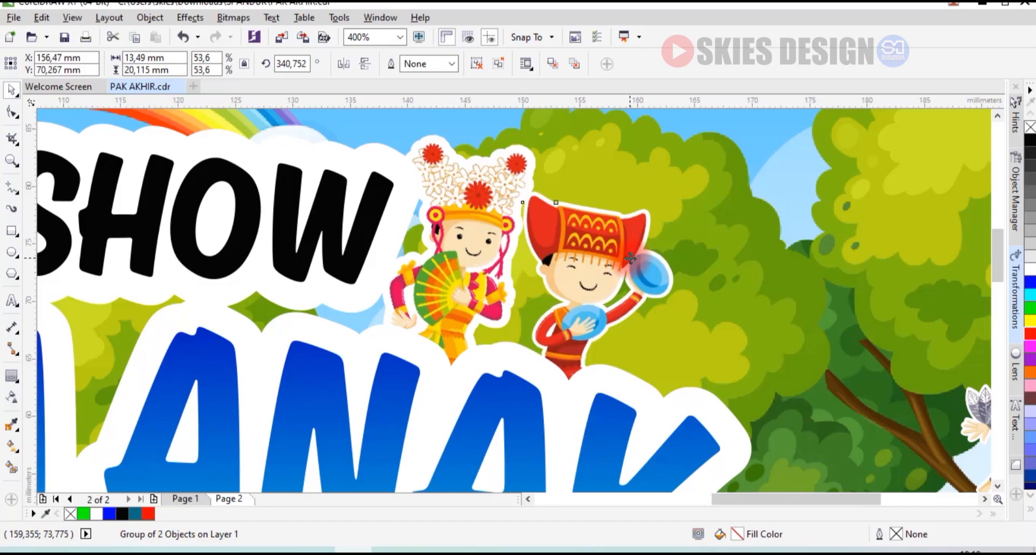
pyautogui.scroll(-1, 630, 258)
pyautogui.moveTo(842, 318); pyautogui.dragTo(673, 301)
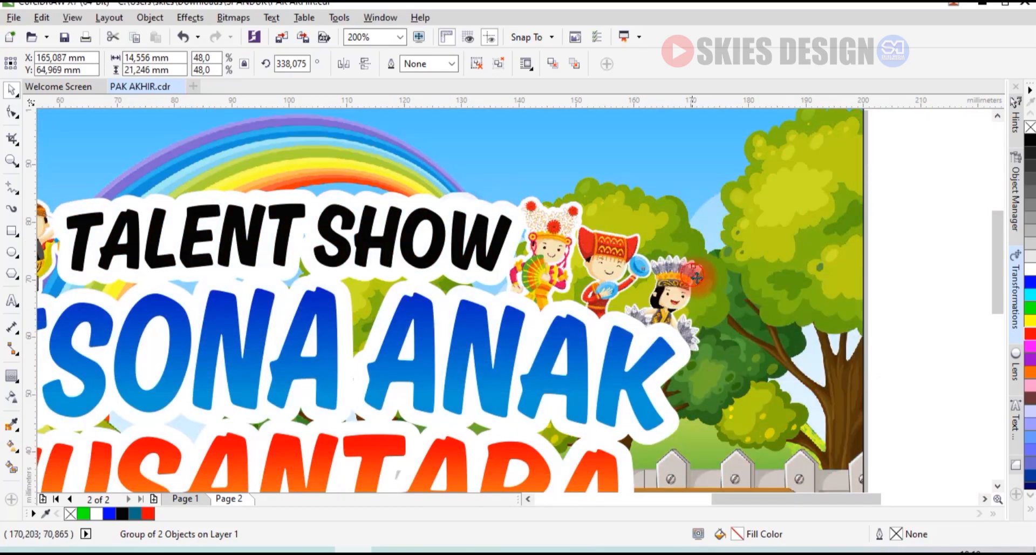
pyautogui.scroll(-1, 708, 280)
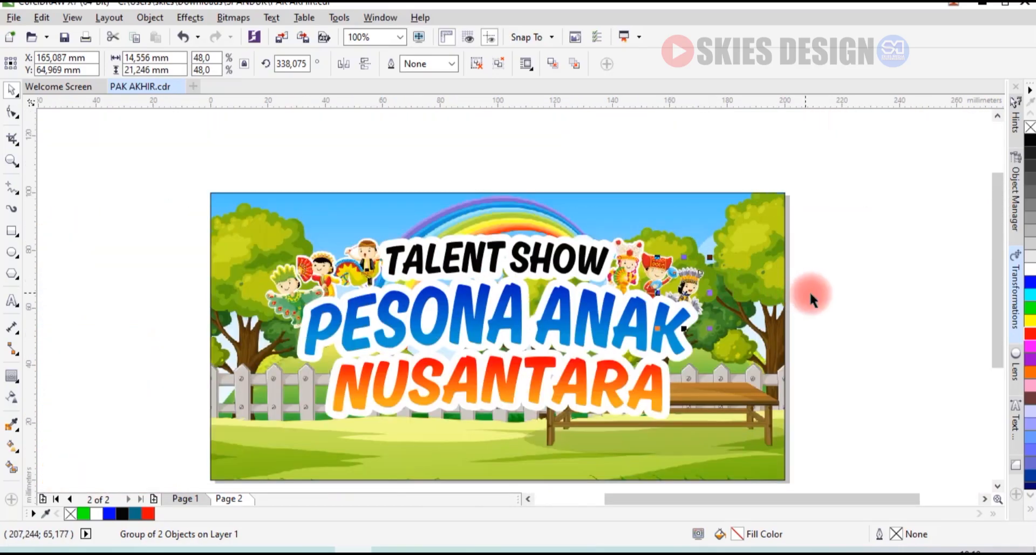
pyautogui.click(827, 292)
# Step: Enlarge and space out the three dancers after SHOW, scaling the red-hatted one to 56.6% and the crowned one to 58.5%
pyautogui.scroll(1, 724, 295)
pyautogui.moveTo(651, 279)
pyautogui.mouseDown()
pyautogui.moveTo(671, 274)
pyautogui.moveTo(662, 277)
pyautogui.mouseUp()
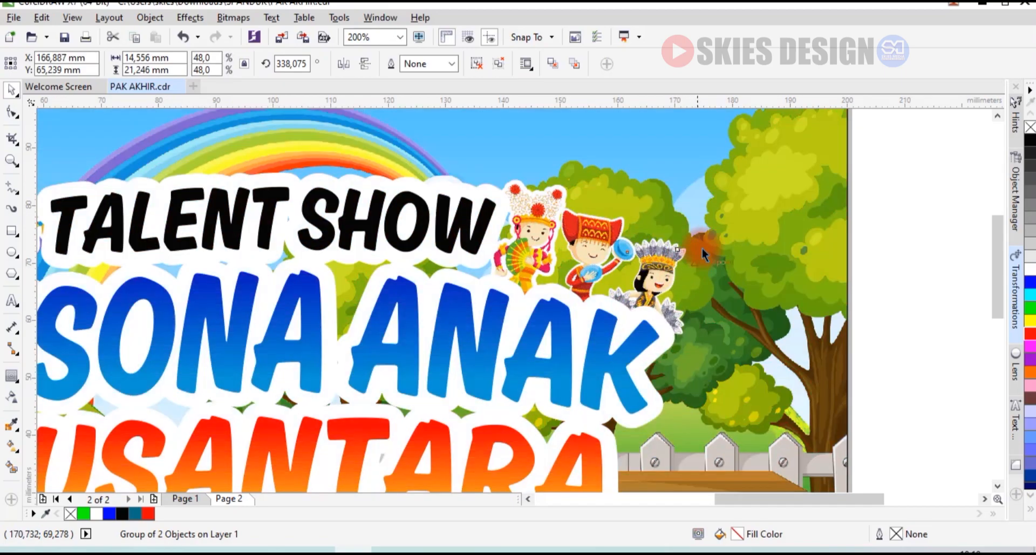
pyautogui.moveTo(707, 223); pyautogui.dragTo(718, 208)
pyautogui.click(625, 218)
pyautogui.moveTo(643, 200); pyautogui.dragTo(649, 193)
pyautogui.scroll(1, 608, 239)
pyautogui.moveTo(608, 236); pyautogui.dragTo(632, 243)
pyautogui.click(515, 205)
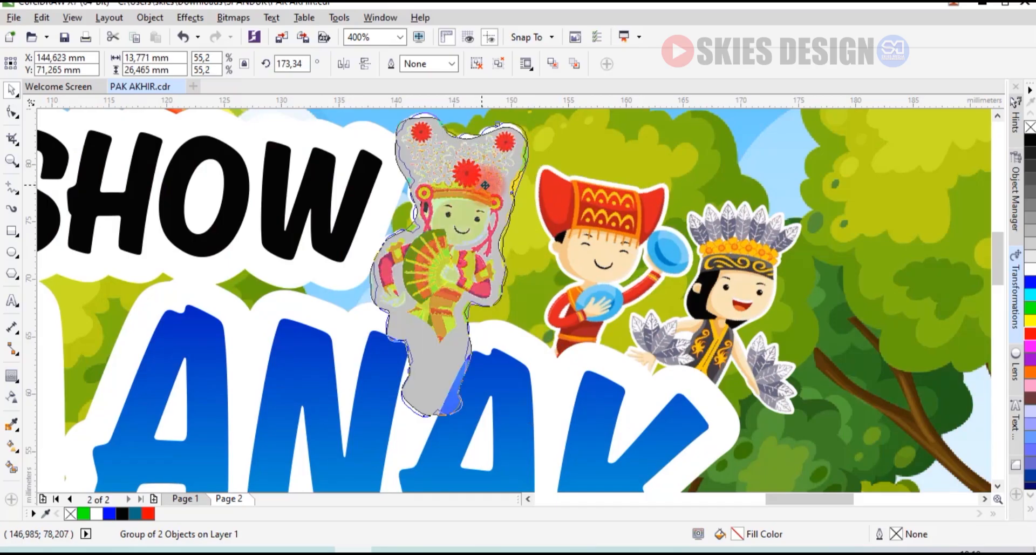
pyautogui.scroll(-1, 521, 195)
pyautogui.moveTo(515, 173); pyautogui.dragTo(521, 164)
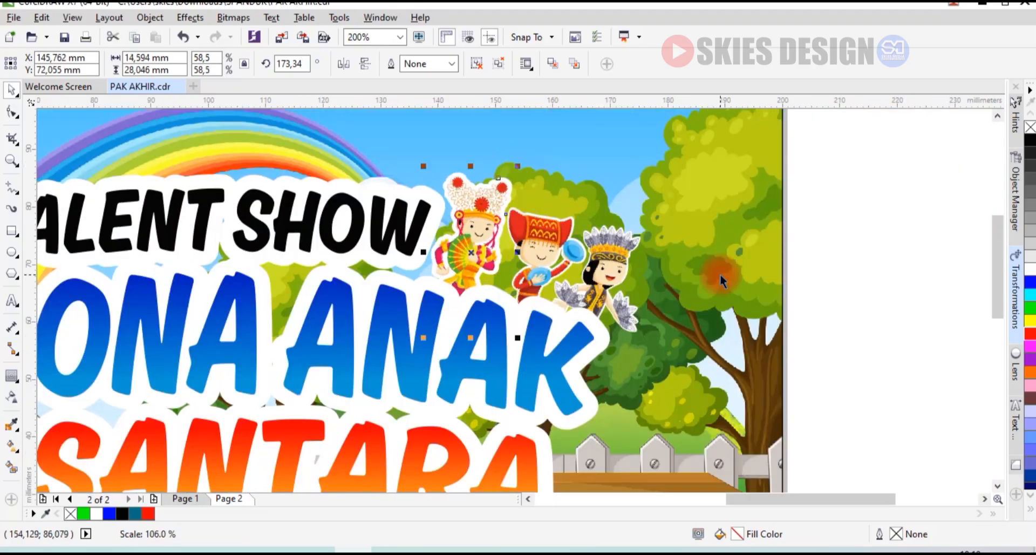
# Step: Fine-tune the positions of the dancers above ANAK, scale the feathered one to 59.3% and rotate it to about 333.8°
pyautogui.scroll(-1, 720, 274)
pyautogui.scroll(1, 614, 243)
pyautogui.moveTo(598, 235); pyautogui.dragTo(602, 243)
pyautogui.moveTo(657, 272); pyautogui.dragTo(661, 275)
pyautogui.moveTo(723, 287); pyautogui.dragTo(735, 302)
pyautogui.click(735, 302)
pyautogui.moveTo(772, 254); pyautogui.dragTo(783, 238)
pyautogui.moveTo(744, 294); pyautogui.dragTo(737, 299)
pyautogui.click(737, 299)
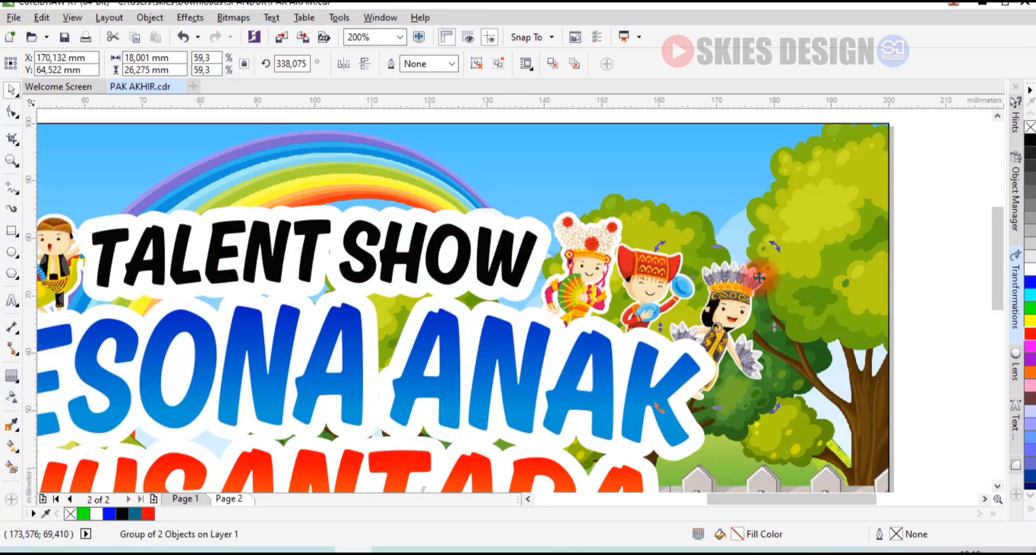
pyautogui.moveTo(770, 247); pyautogui.dragTo(776, 251)
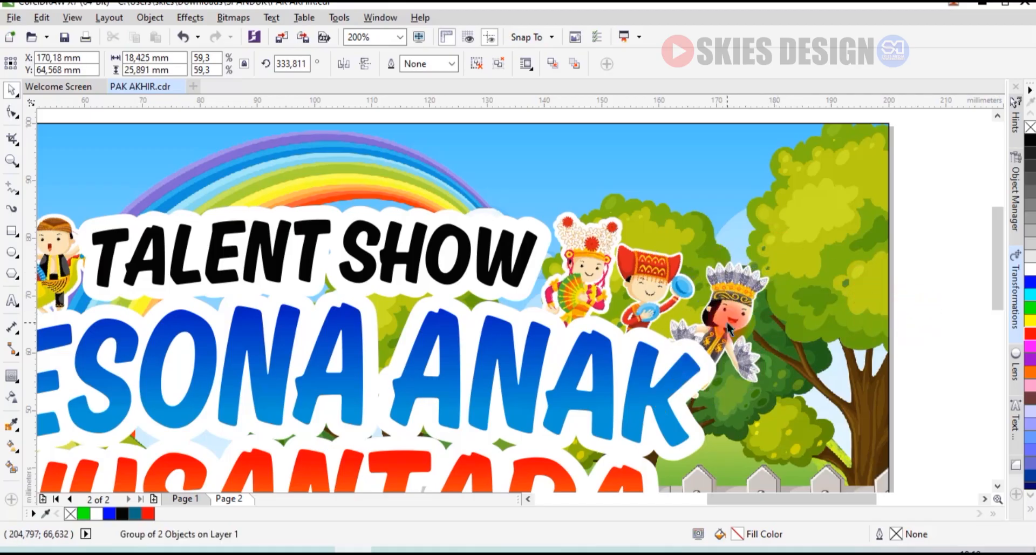
pyautogui.scroll(1, 727, 322)
pyautogui.moveTo(744, 290); pyautogui.dragTo(729, 288)
# Step: Enlarge the red-hatted dancer slightly and scale the crowned dancer beside SHOW to 61.8%
pyautogui.click(561, 235)
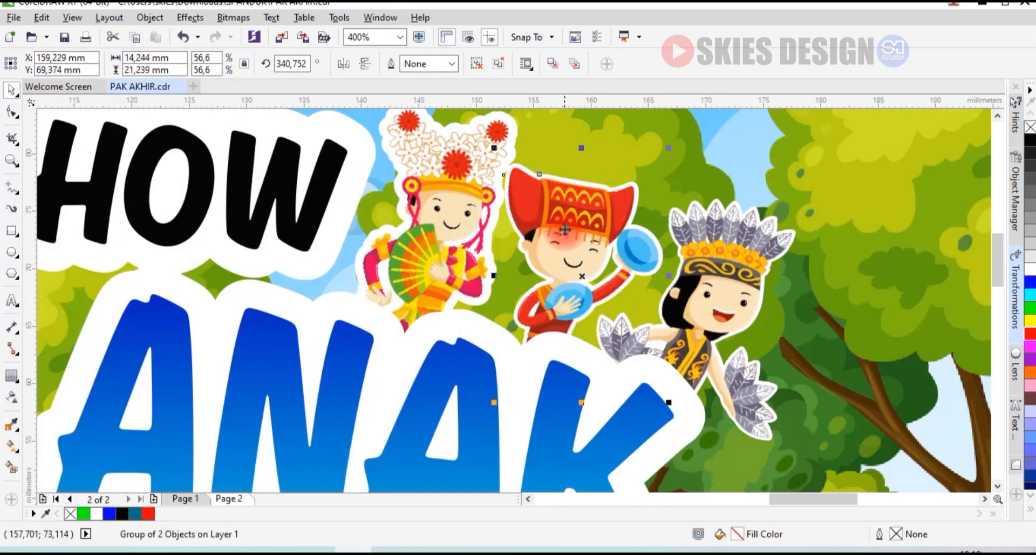
pyautogui.scroll(-1, 565, 230)
pyautogui.moveTo(620, 184)
pyautogui.mouseDown()
pyautogui.moveTo(634, 171)
pyautogui.moveTo(627, 178)
pyautogui.mouseUp()
pyautogui.click(514, 188)
pyautogui.moveTo(544, 171); pyautogui.dragTo(536, 171)
pyautogui.scroll(-1, 750, 230)
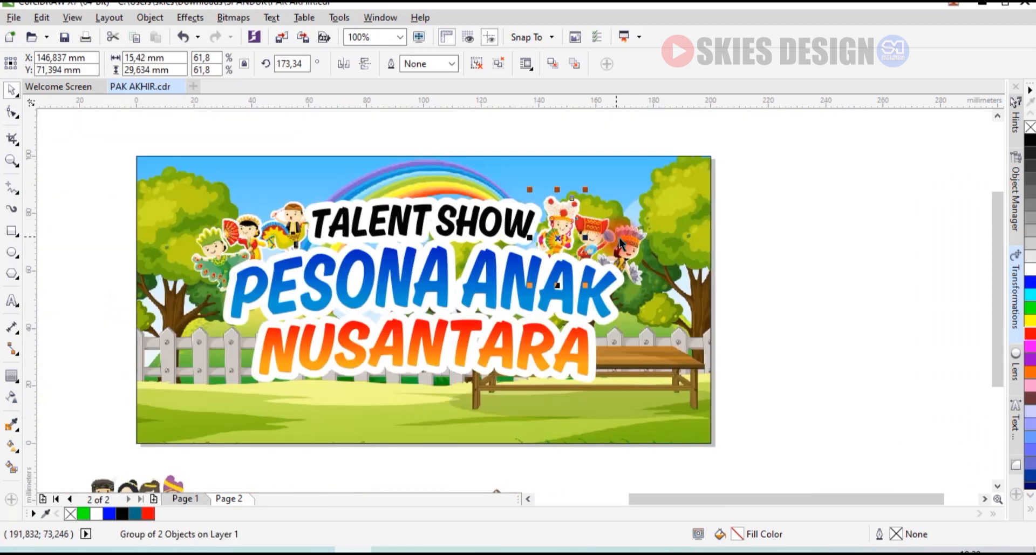
pyautogui.press('Escape')
# Step: Move the white picket fence onto the banner and align it to the background's bottom and left edges
pyautogui.scroll(-1, 594, 242)
pyautogui.moveTo(457, 416); pyautogui.dragTo(464, 359)
pyautogui.scroll(1, 419, 345)
pyautogui.moveTo(506, 335); pyautogui.dragTo(472, 332)
pyautogui.keyDown('shift'); pyautogui.click(508, 340); pyautogui.keyUp('shift')
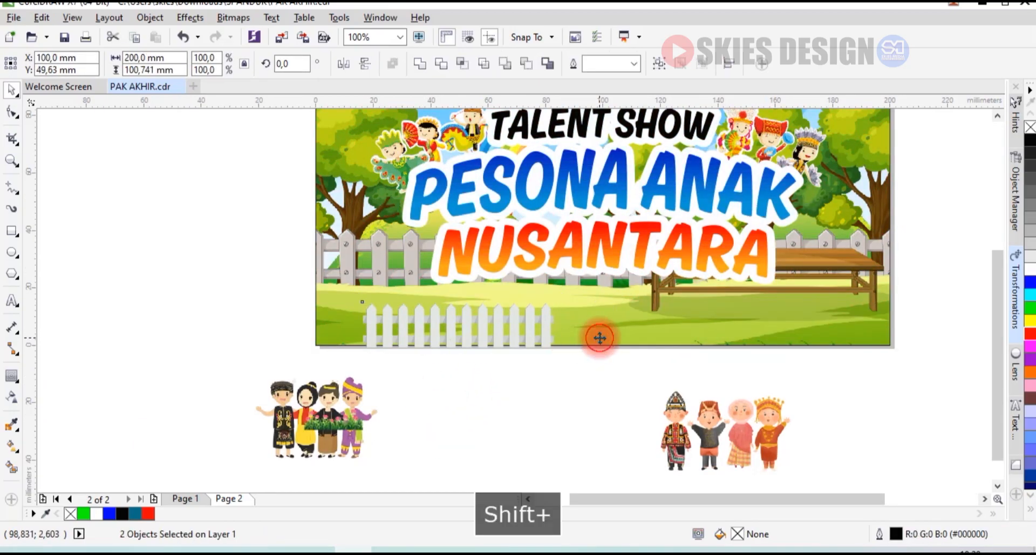
pyautogui.press('b')
pyautogui.press('l')
pyautogui.press('Escape')
# Step: Duplicate the white fence twice end to end so that it spans the full width of the banner
pyautogui.click(388, 328)
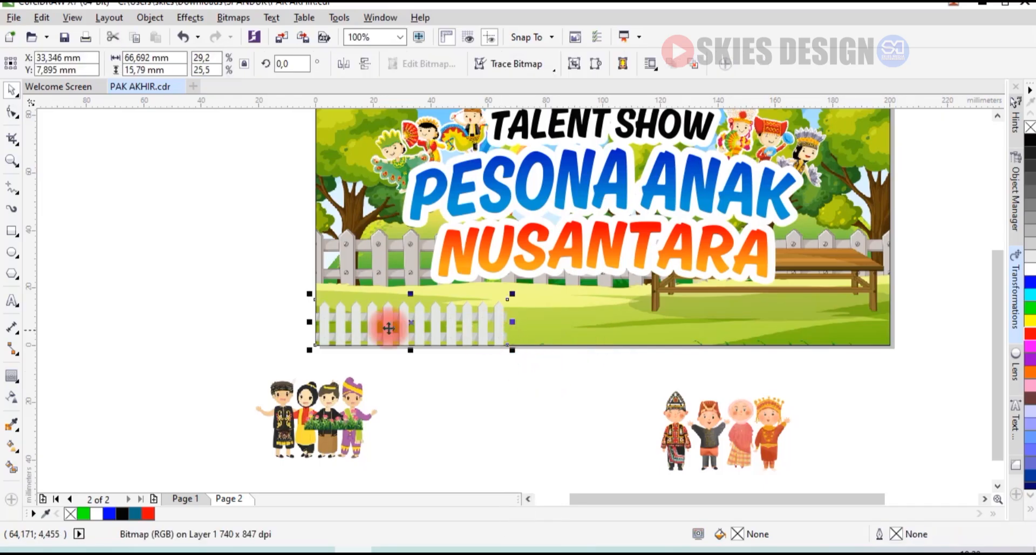
pyautogui.moveTo(314, 302); pyautogui.dragTo(510, 306)
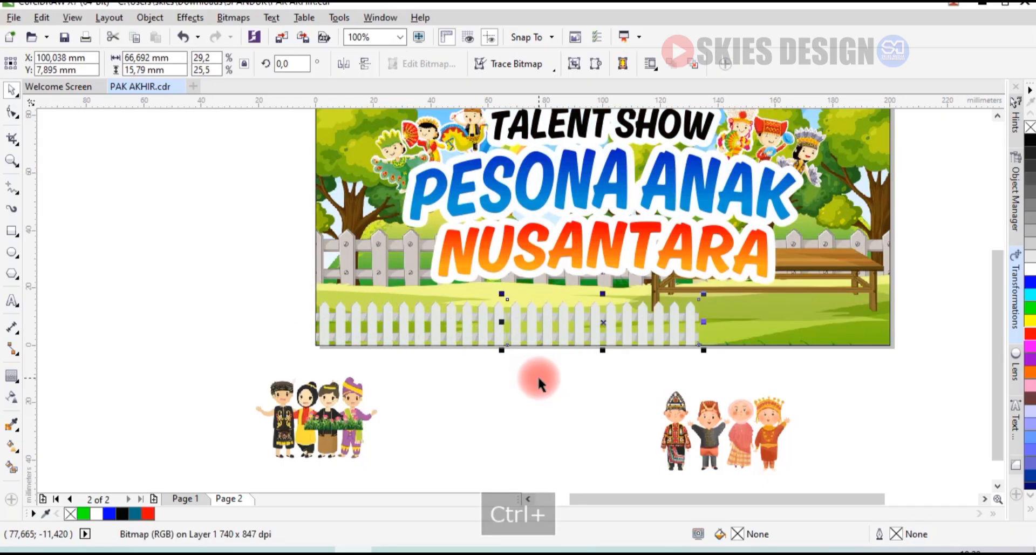
pyautogui.hotkey('ctrl', 'r')
pyautogui.click(917, 323)
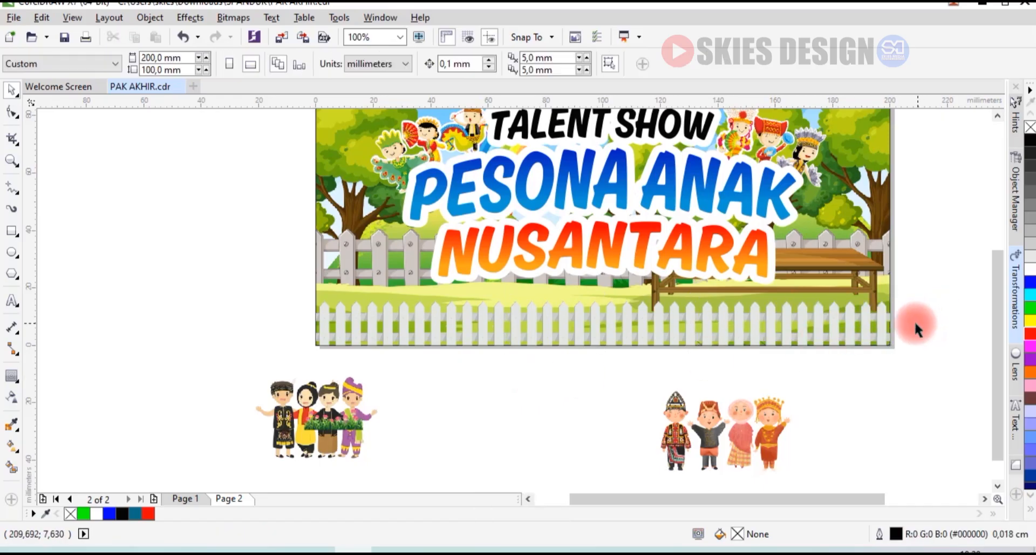
# Step: Place the group of four children with white contour at the banner's lower left, about 45 mm wide, leaving the flowers below
pyautogui.moveTo(332, 419); pyautogui.dragTo(397, 296)
pyautogui.moveTo(247, 360); pyautogui.dragTo(383, 467)
pyautogui.moveTo(340, 426); pyautogui.dragTo(402, 297)
pyautogui.scroll(2, 381, 295)
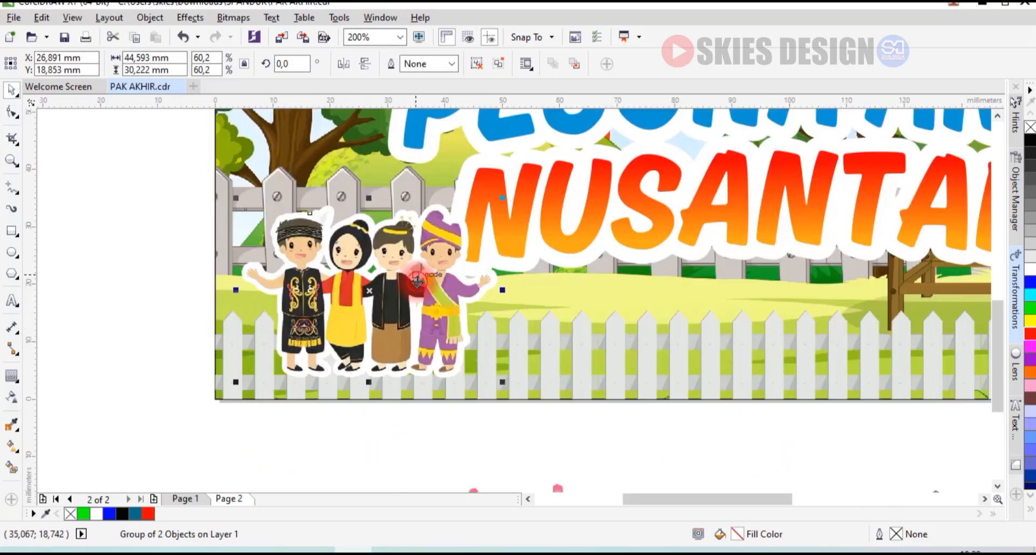
pyautogui.scroll(-2, 379, 291)
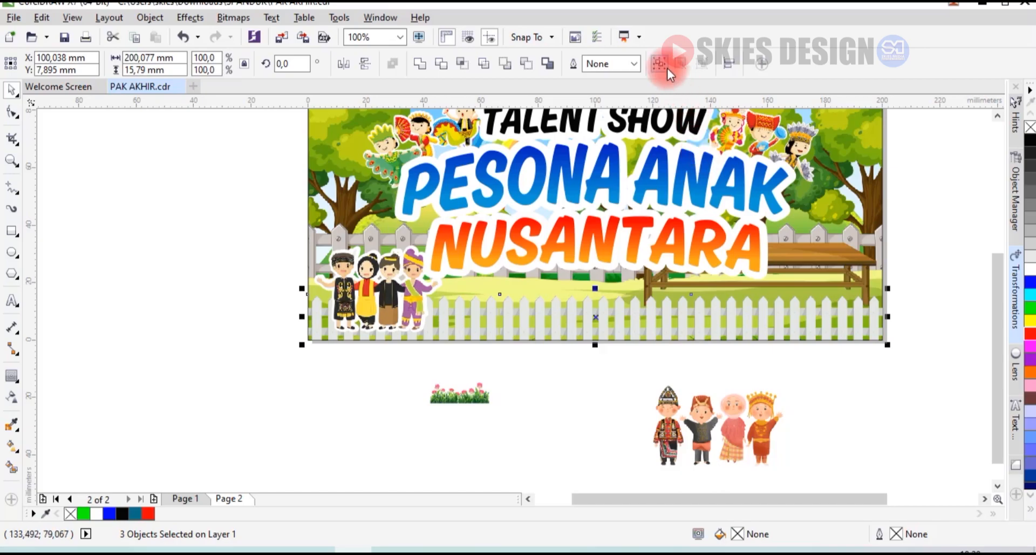
# Step: Group the three fence pieces and order the group to the front of the page, covering the children's legs
pyautogui.click(663, 68)
pyautogui.rightClick(631, 301)
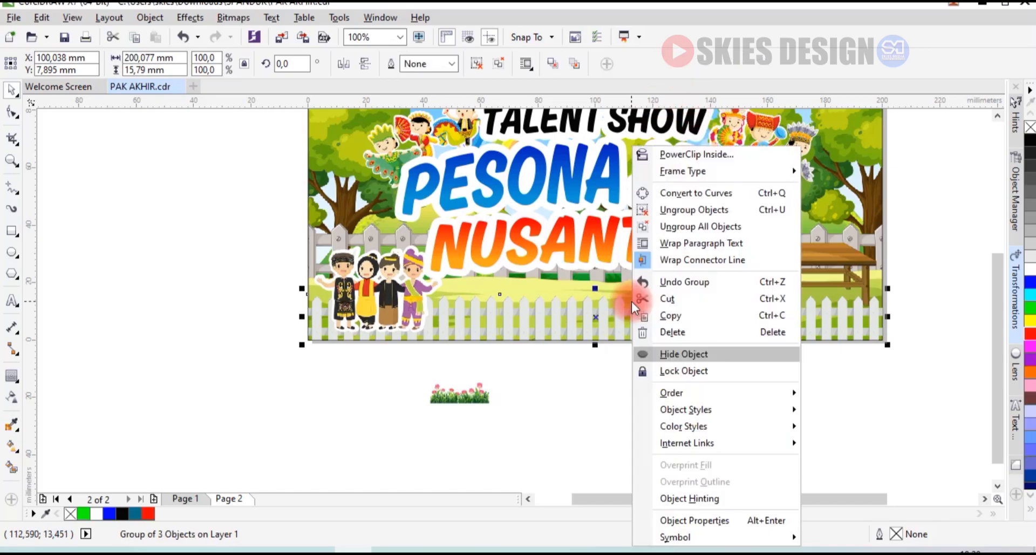
pyautogui.moveTo(681, 394)
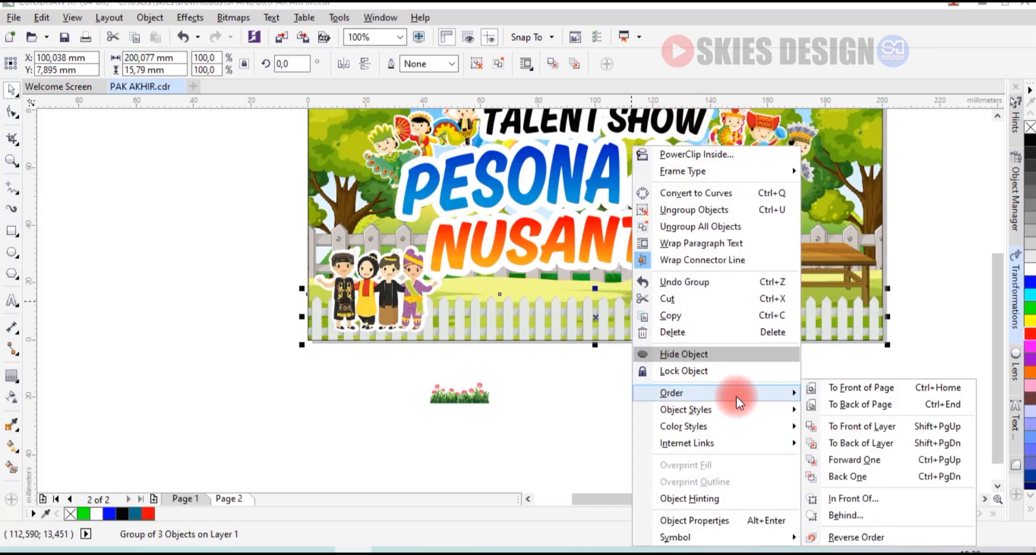
pyautogui.click(846, 394)
# Step: Place the second group of four children at the banner's lower right, about 47 mm wide, and bring the fence to the front
pyautogui.click(753, 415)
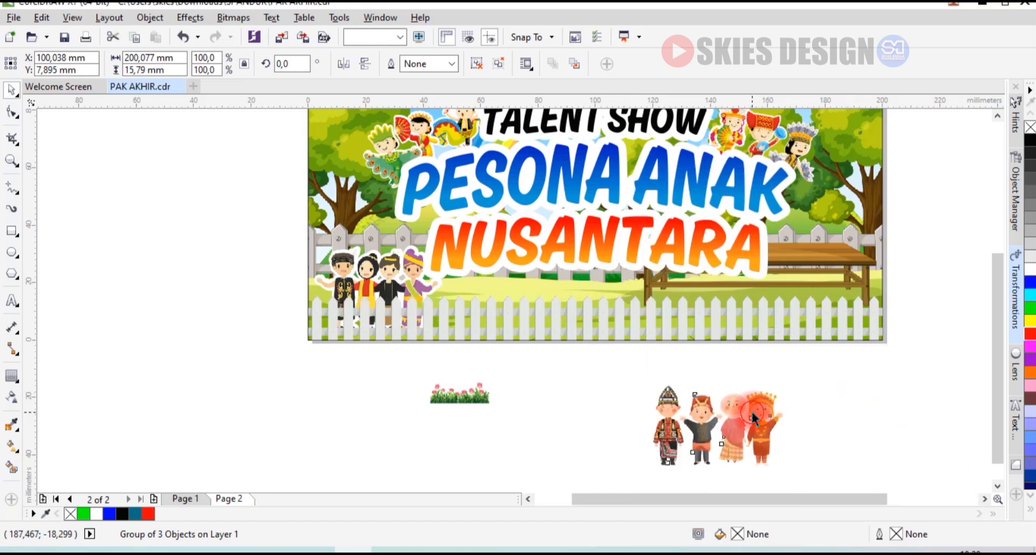
pyautogui.moveTo(783, 359); pyautogui.dragTo(840, 317)
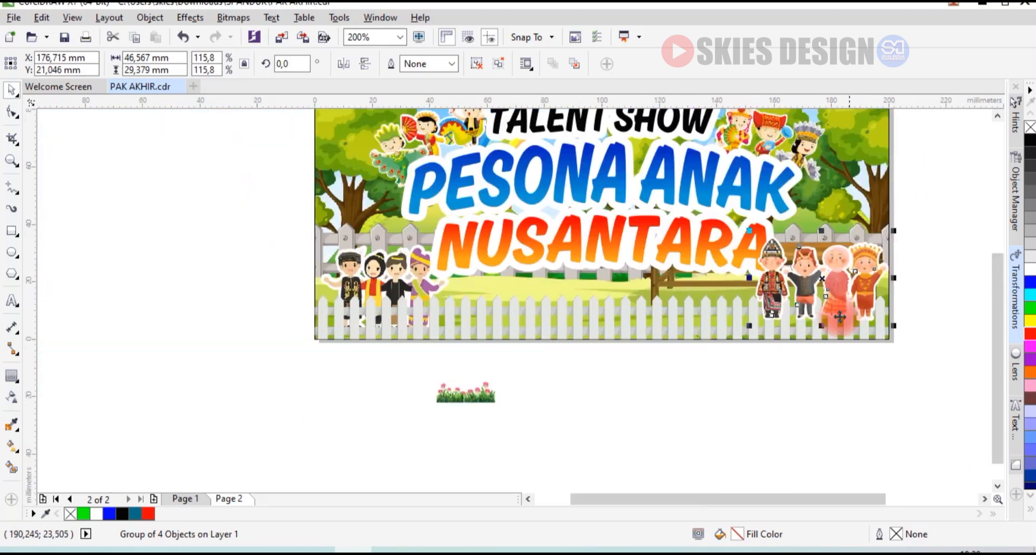
pyautogui.click(814, 333)
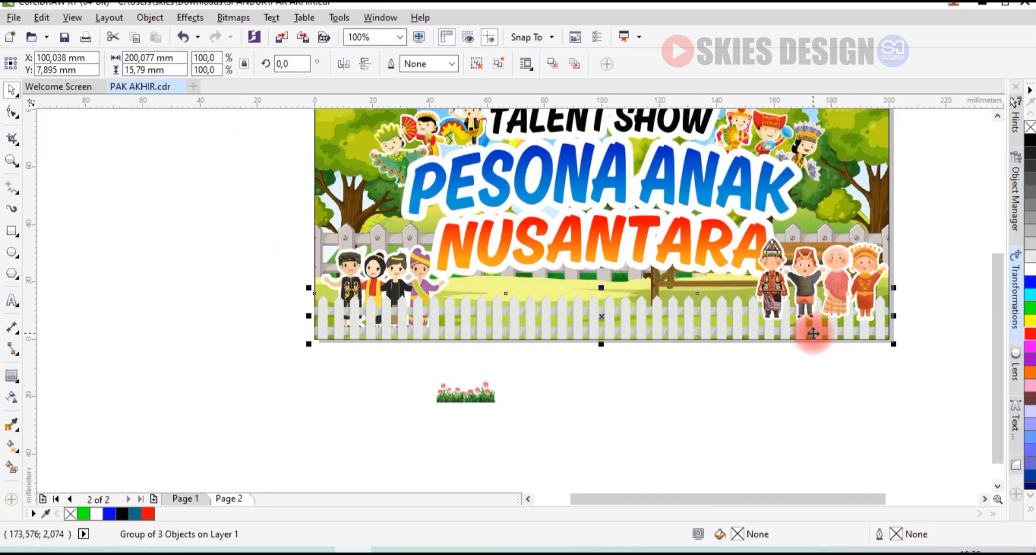
pyautogui.hotkey('shift', 'pageup')
pyautogui.click(791, 375)
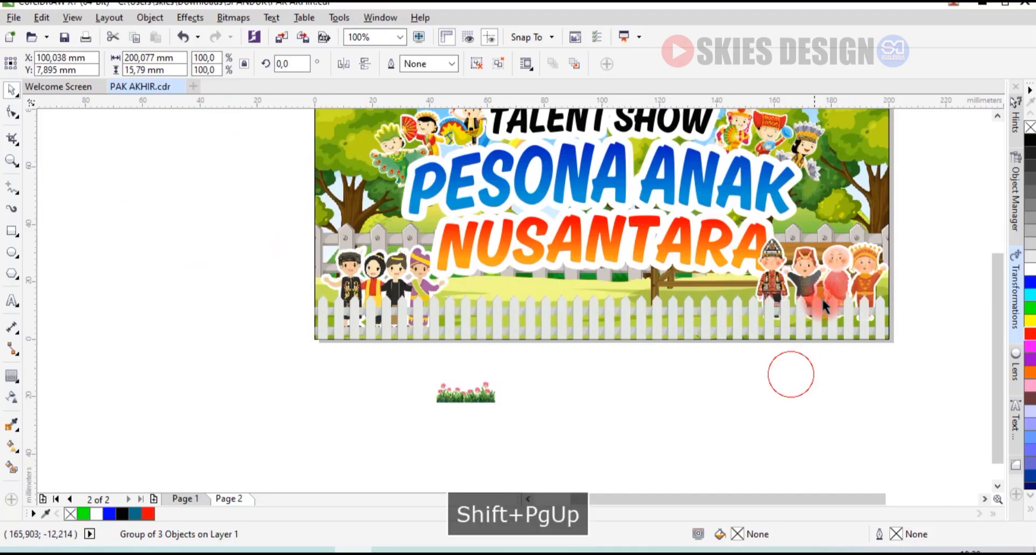
pyautogui.keyDown('shift'); pyautogui.click(408, 285); pyautogui.keyUp('shift')
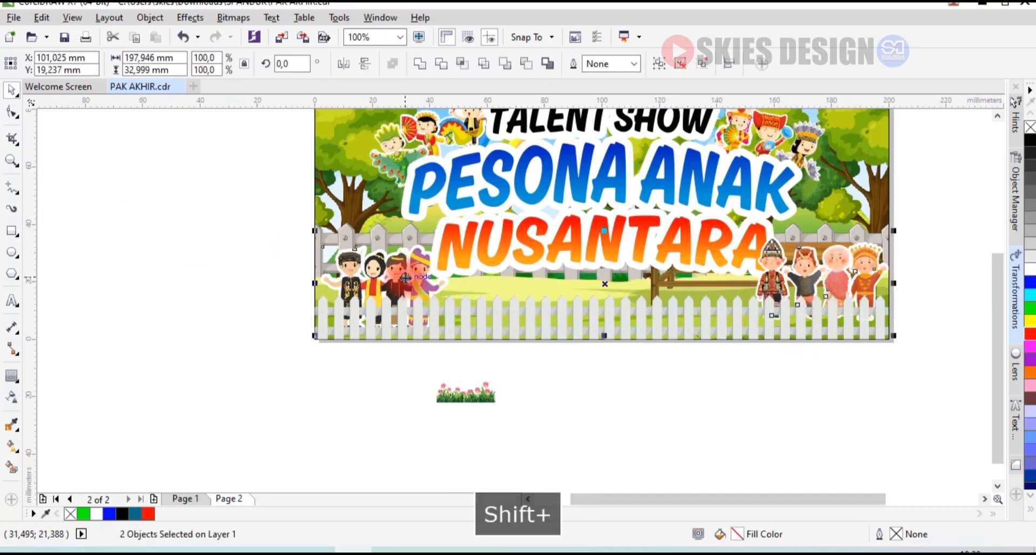
pyautogui.click(749, 362)
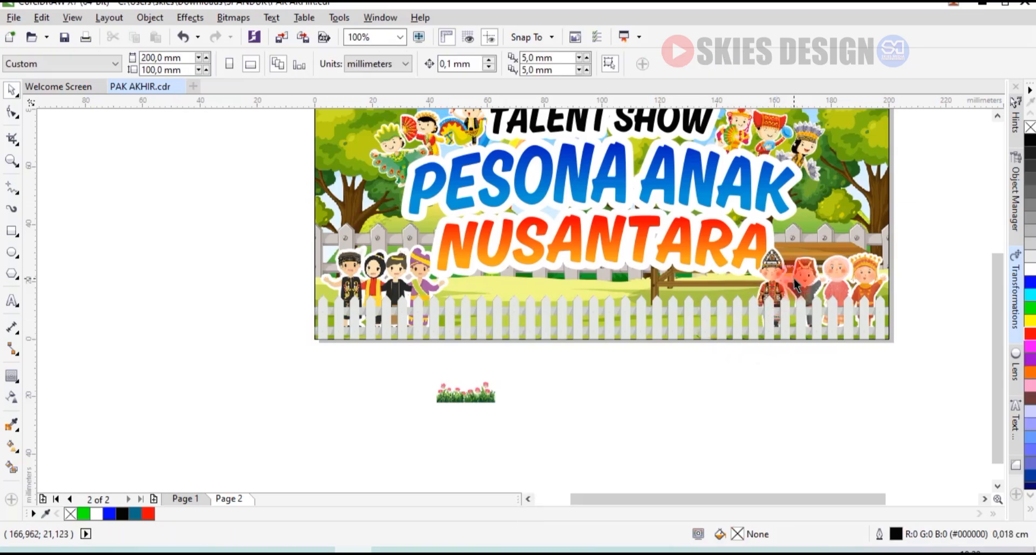
# Step: Resize the children group at the banner's lower right and align its bottom edge with the lower-left children group
pyautogui.click(886, 280)
pyautogui.scroll(2, 864, 305)
pyautogui.click(657, 390)
pyautogui.moveTo(623, 384); pyautogui.dragTo(634, 374)
pyautogui.scroll(-2, 826, 278)
pyautogui.moveTo(826, 278); pyautogui.dragTo(379, 266)
pyautogui.press('b')
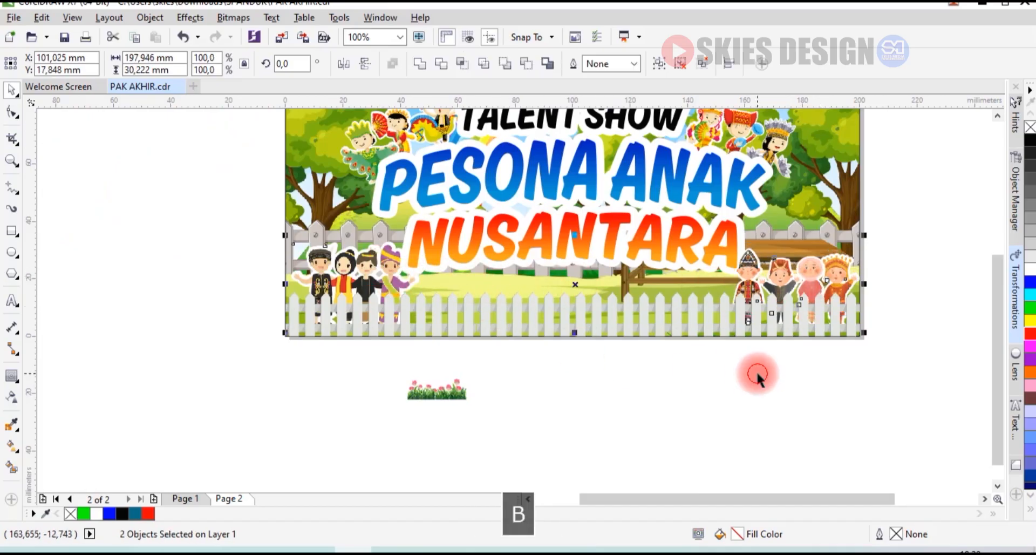
# Step: Scale the lower-right children group to about 44 mm wide, keeping it against the banner's right edge
pyautogui.click(826, 275)
pyautogui.scroll(2, 831, 271)
pyautogui.moveTo(830, 270); pyautogui.dragTo(830, 262)
pyautogui.scroll(-2, 881, 287)
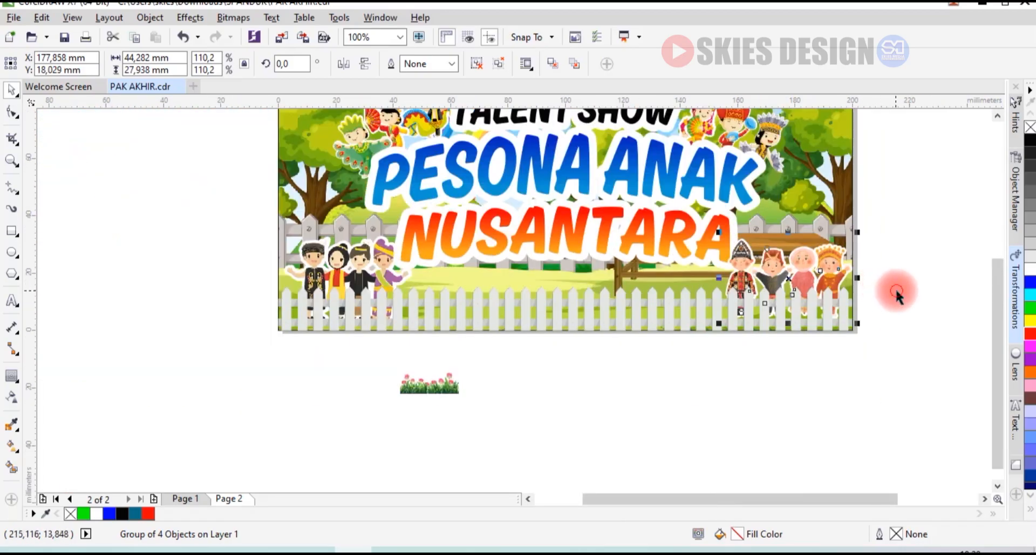
pyautogui.click(896, 294)
# Step: Try to align the flower strip with the bottom edge of the white fence
pyautogui.click(407, 384)
pyautogui.scroll(2, 399, 385)
pyautogui.moveTo(447, 369); pyautogui.dragTo(348, 317)
pyautogui.keyDown('shift'); pyautogui.click(351, 270); pyautogui.keyUp('shift')
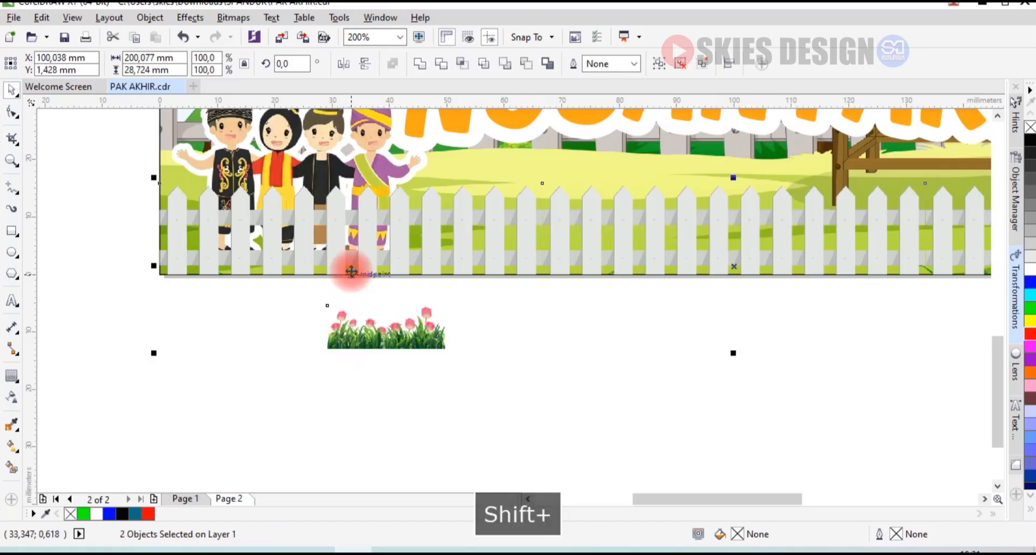
pyautogui.press('b')
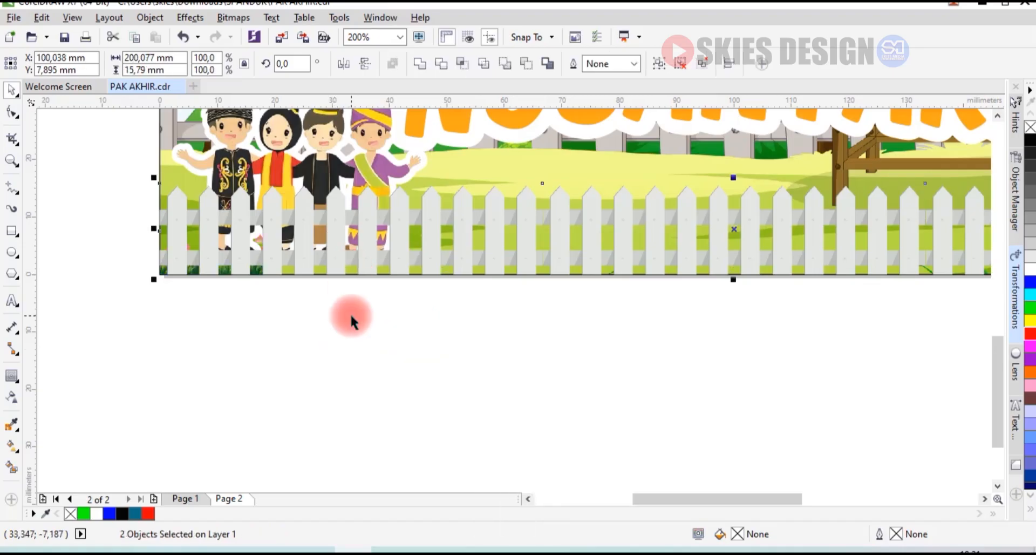
pyautogui.hotkey('ctrl', 'z')
# Step: Move the flower strip to the fence's lower edge near the first children and order it to the front of the page
pyautogui.moveTo(405, 340); pyautogui.dragTo(279, 282)
pyautogui.rightClick(283, 283)
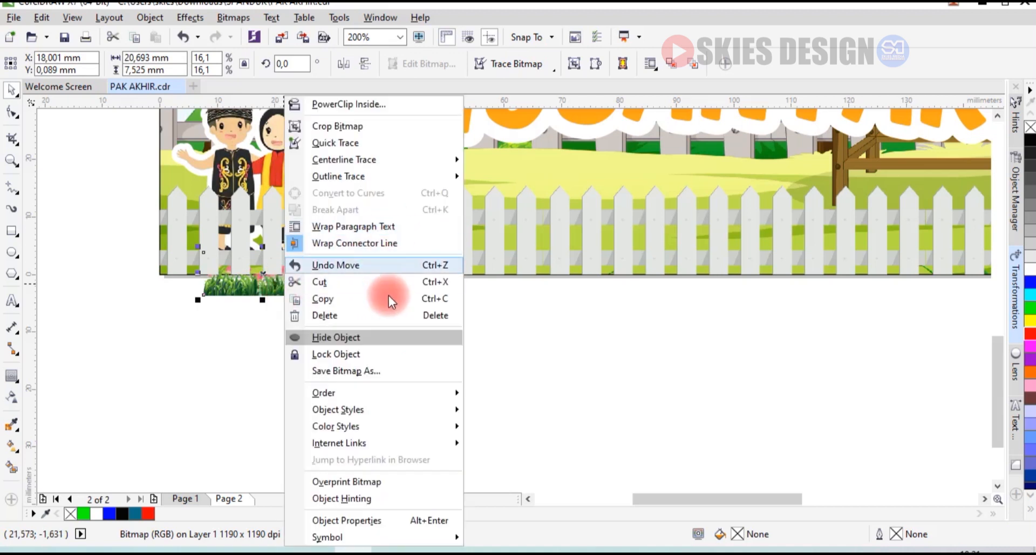
pyautogui.moveTo(440, 398)
pyautogui.click(507, 387)
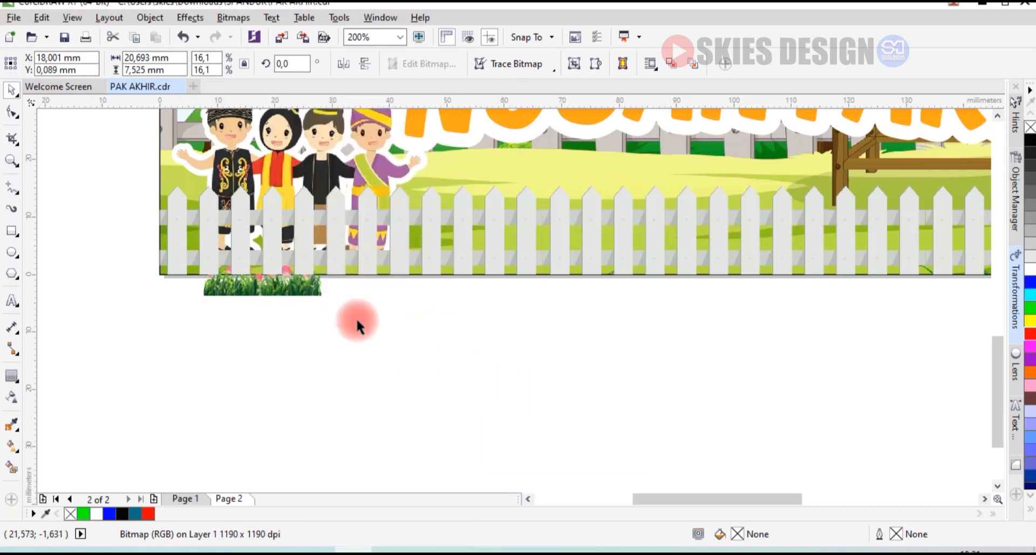
# Step: Align the flower strip with the fence's lower-left corner and enlarge it to about 23 mm wide
pyautogui.keyDown('shift'); pyautogui.click(370, 272); pyautogui.keyUp('shift')
pyautogui.press('b')
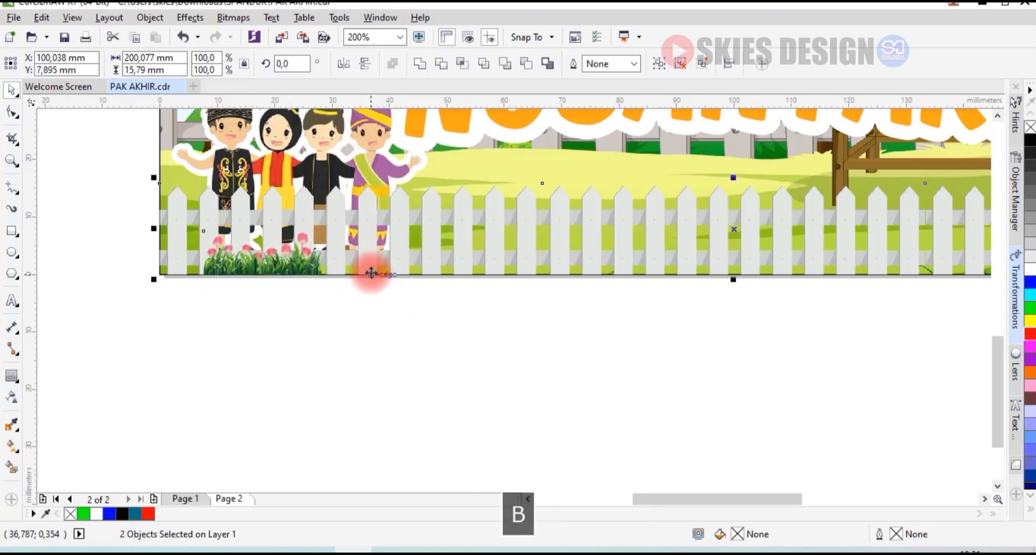
pyautogui.press('l')
pyautogui.click(271, 278)
pyautogui.moveTo(287, 224); pyautogui.dragTo(296, 221)
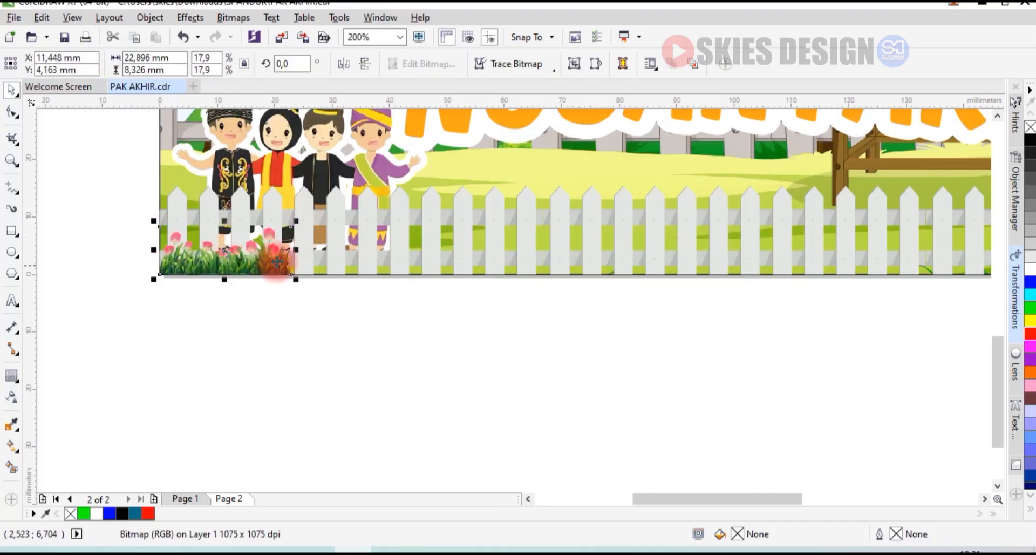
# Step: Duplicate the flower strip once directly to its right and shift the copy back about 1 mm so the two overlap
pyautogui.click(1016, 302)
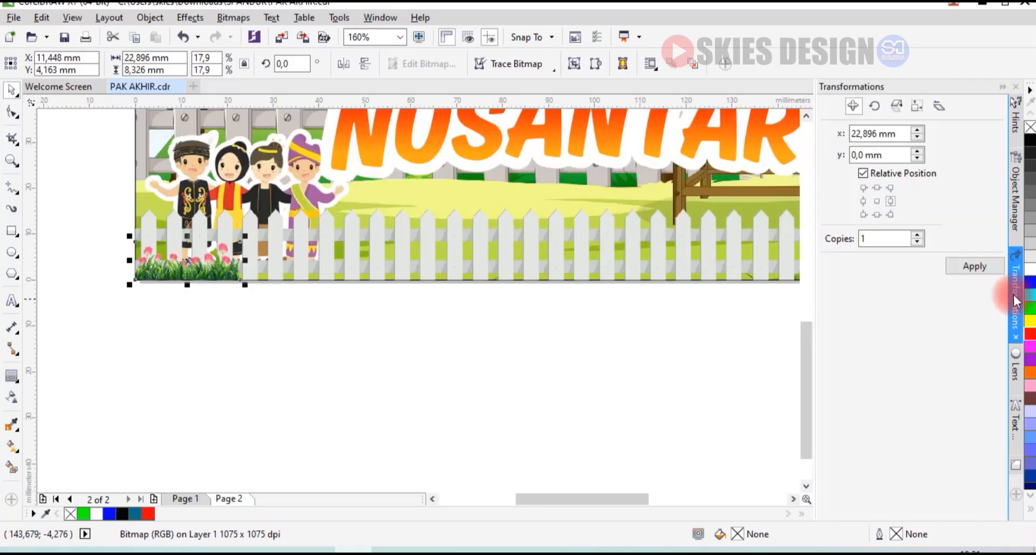
pyautogui.click(890, 201)
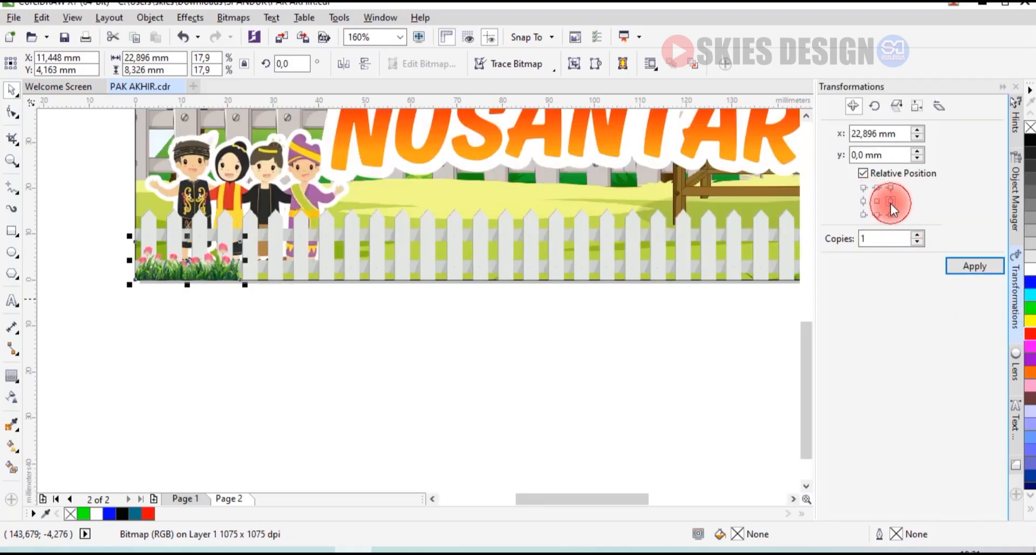
pyautogui.click(955, 268)
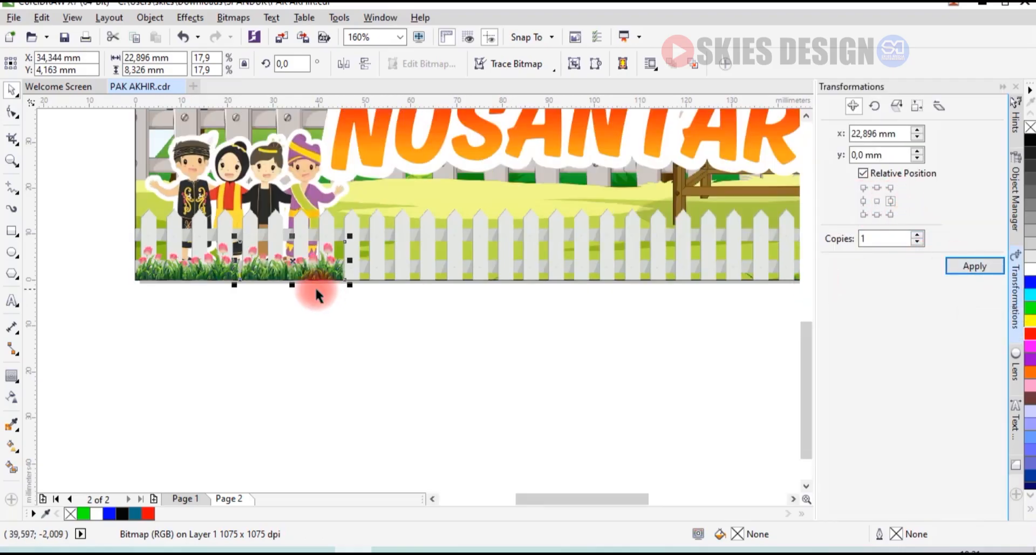
pyautogui.scroll(2, 272, 269)
pyautogui.moveTo(273, 270); pyautogui.dragTo(261, 268)
pyautogui.hotkey('ctrl', 'z')
pyautogui.scroll(-2, 262, 269)
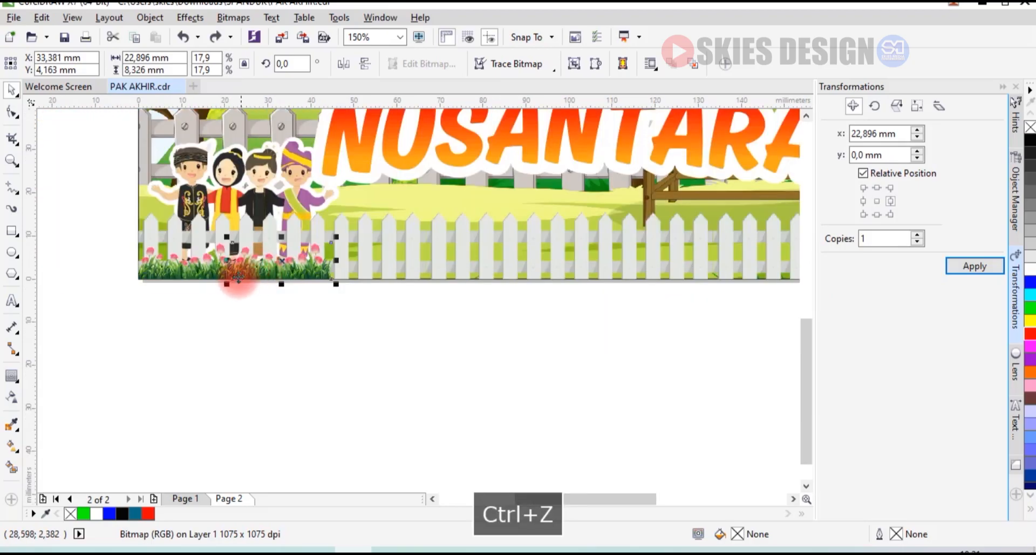
# Step: Duplicate the pair of flower strips four times end to end at 44.829 mm spacing along the fence's base
pyautogui.keyDown('shift'); pyautogui.click(234, 277); pyautogui.keyUp('shift')
pyautogui.moveTo(234, 277); pyautogui.dragTo(382, 309)
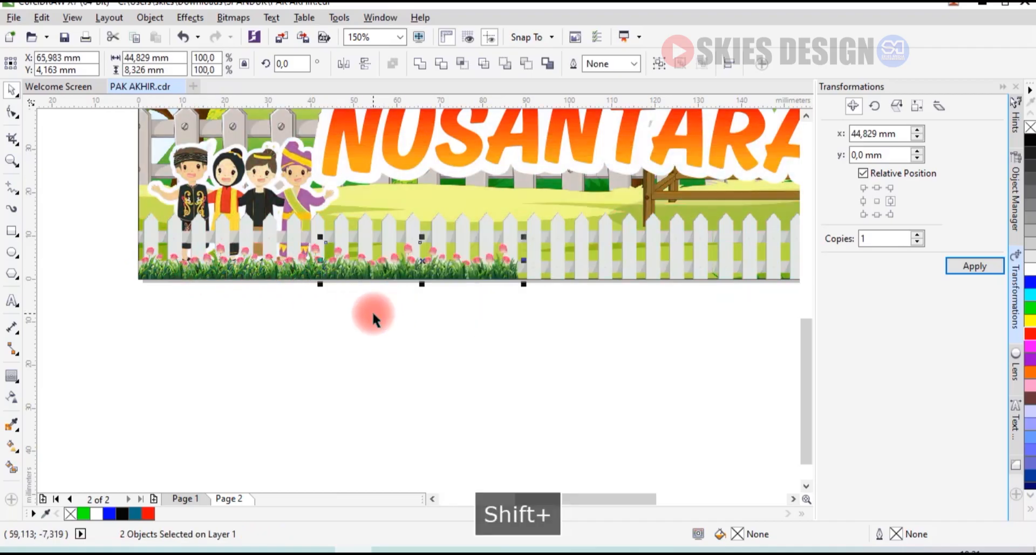
pyautogui.scroll(-2, 373, 319)
pyautogui.hotkey('ctrl', 'r')
pyautogui.hotkey('ctrl', 'r')
pyautogui.hotkey('ctrl', 'r')
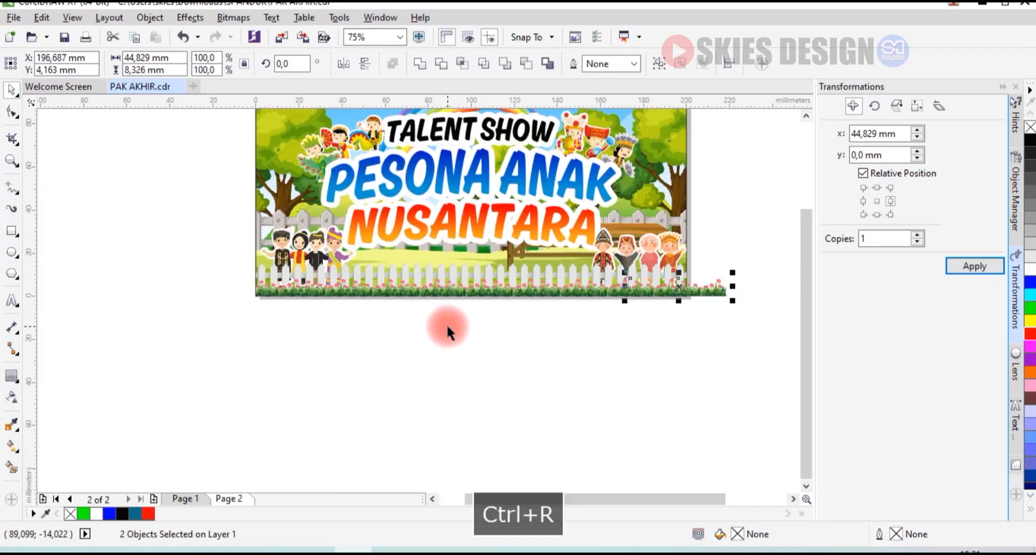
# Step: Delete the last flower strip that overhangs the banner's right edge
pyautogui.click(1002, 88)
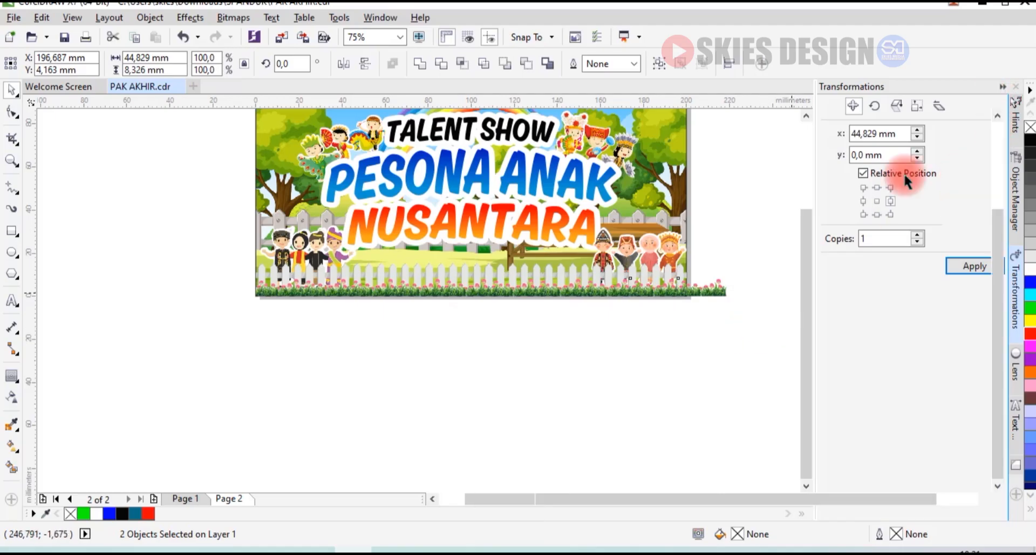
pyautogui.click(810, 290)
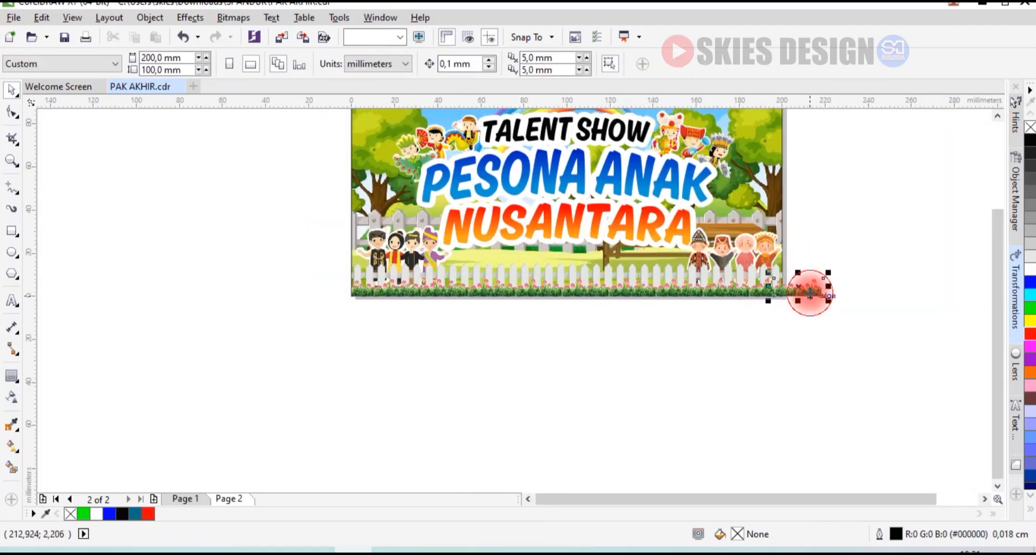
pyautogui.press('Delete')
# Step: Select the whole row of flower strips and stretch it to about 200 mm wide, reaching the banner's right edge
pyautogui.moveTo(799, 272); pyautogui.dragTo(331, 352)
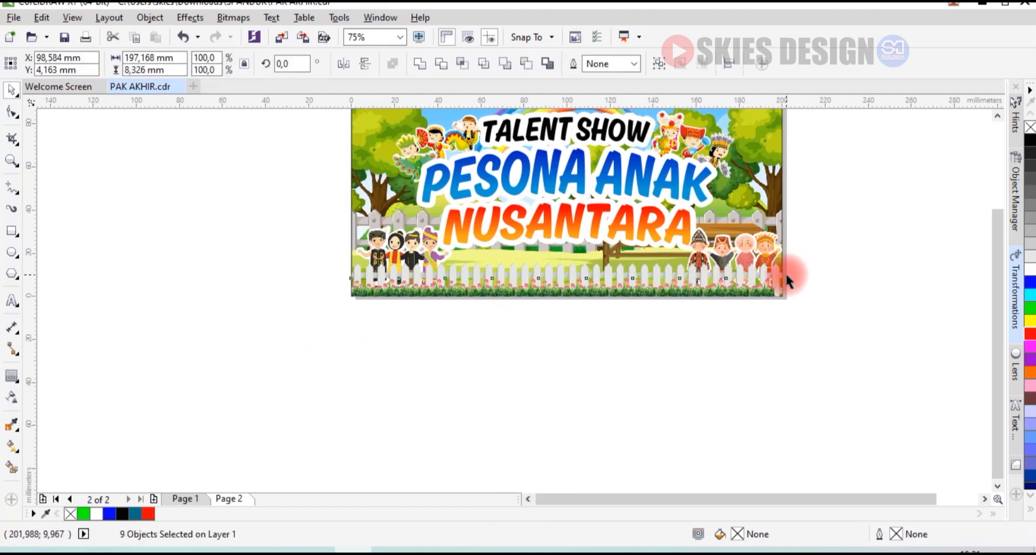
pyautogui.scroll(3, 786, 274)
pyautogui.moveTo(747, 281); pyautogui.dragTo(773, 277)
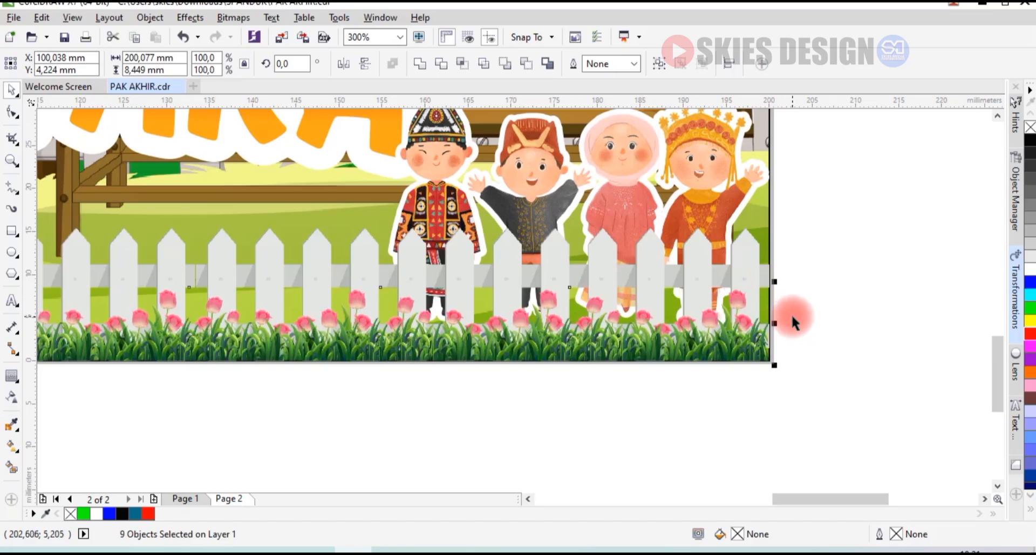
pyautogui.scroll(-3, 792, 313)
pyautogui.scroll(-2, 746, 350)
pyautogui.moveTo(805, 359); pyautogui.dragTo(520, 220)
pyautogui.hotkey('shift', 'F2')
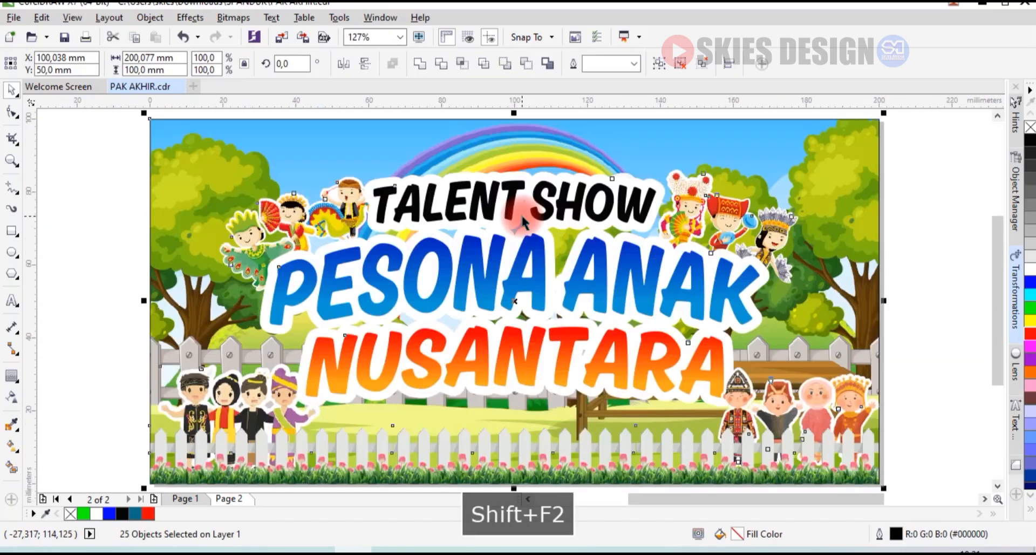
pyautogui.click(926, 226)
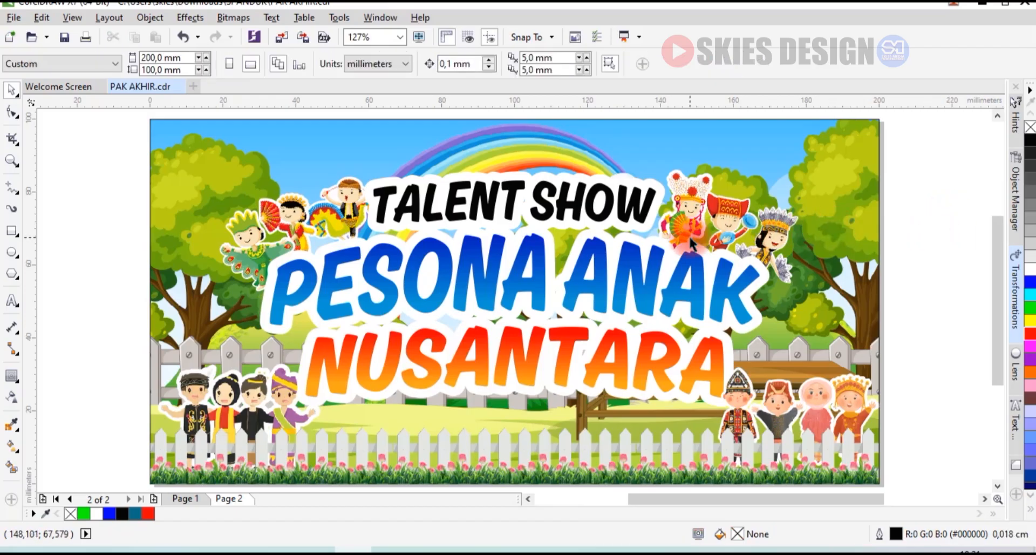
# Step: Apply the Small Glow drop shadow preset in black to the white contour behind "NUSANTARA"
pyautogui.click(420, 397)
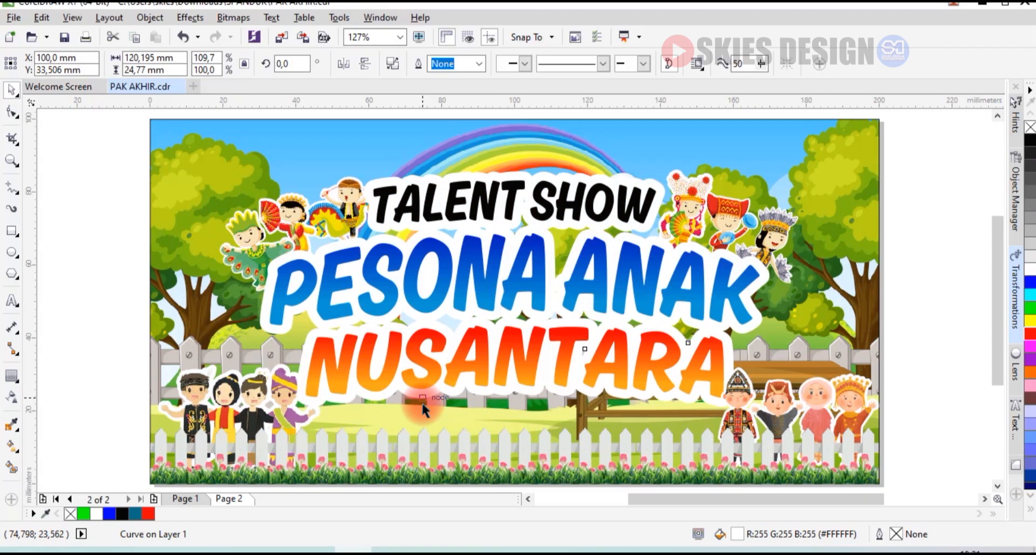
pyautogui.click(18, 378)
pyautogui.click(30, 377)
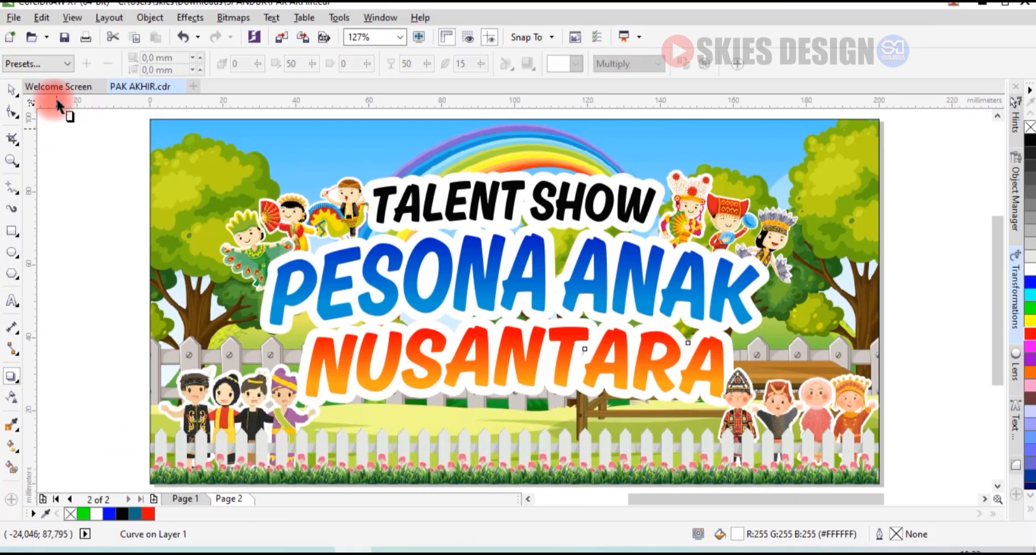
pyautogui.click(48, 64)
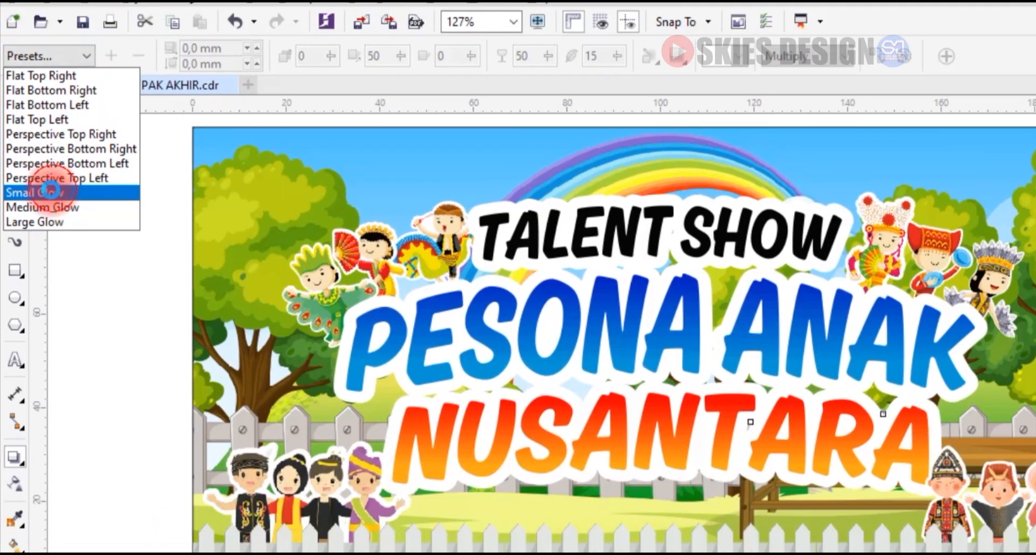
pyautogui.click(50, 192)
pyautogui.click(730, 59)
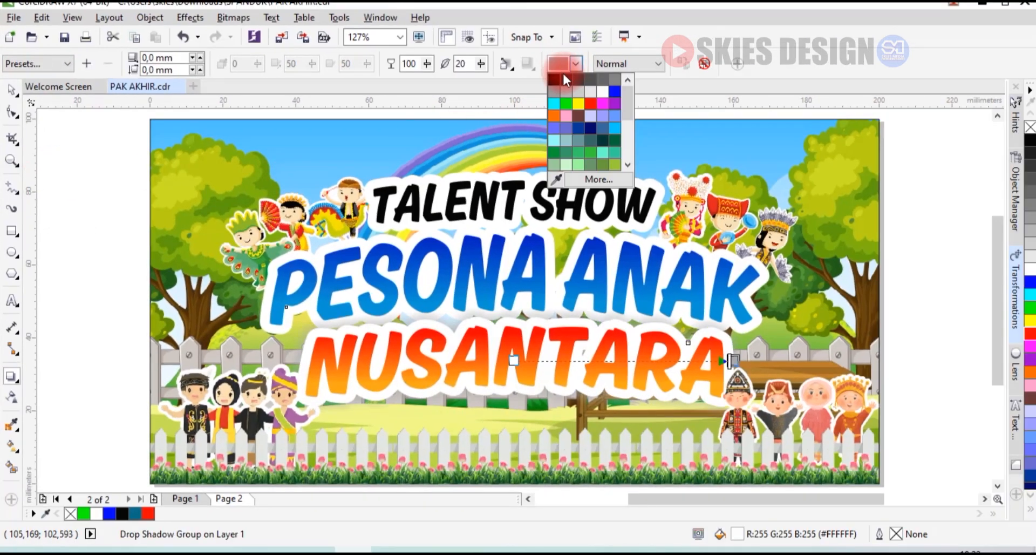
pyautogui.click(559, 79)
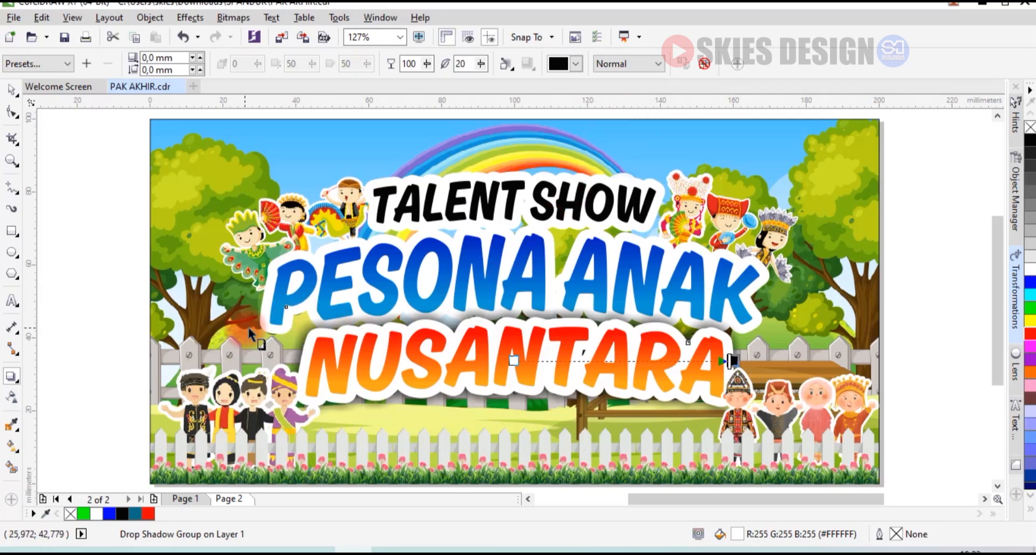
# Step: Copy the black drop shadow from the "NUSANTARA" contour to the white contour behind "PESONA ANAK"
pyautogui.scroll(2, 253, 331)
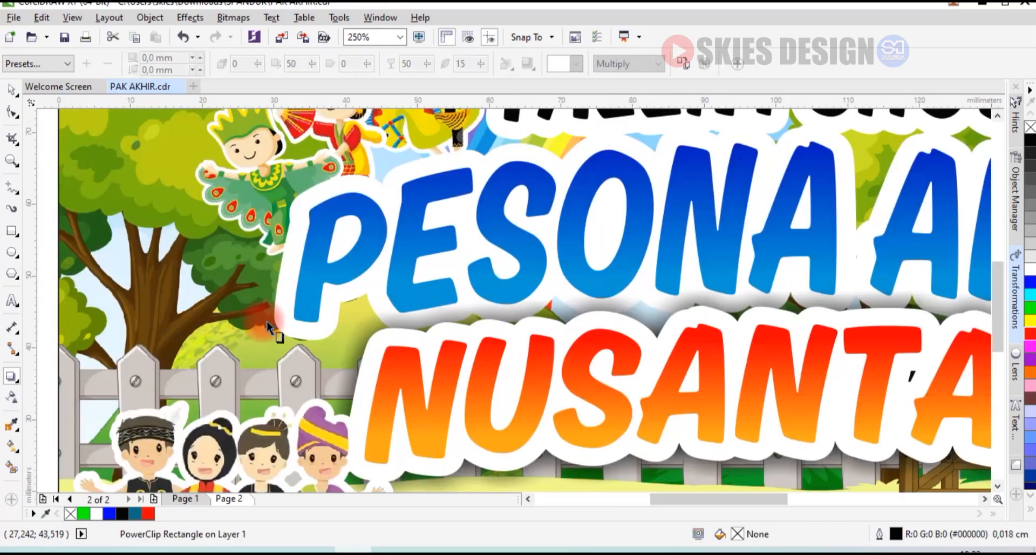
pyautogui.click(279, 322)
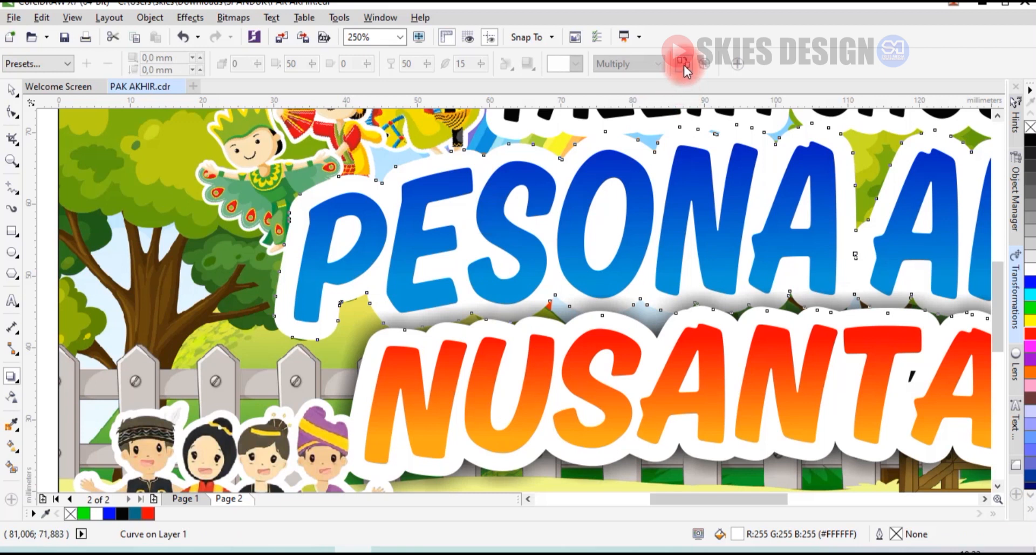
pyautogui.click(559, 459)
pyautogui.scroll(-2, 454, 326)
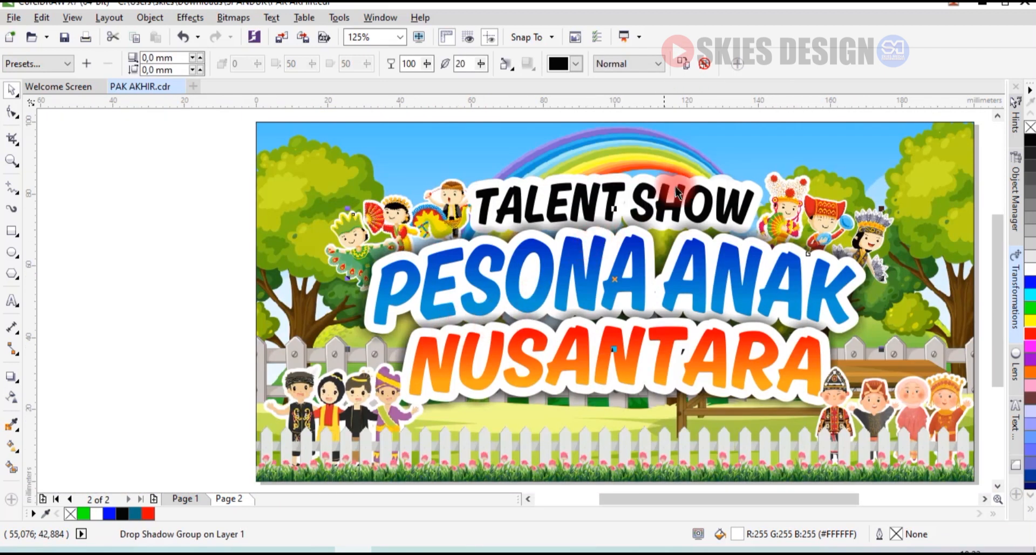
# Step: Try to copy the title's black drop shadow to the white contour behind "TALENT SHOW"
pyautogui.scroll(2, 735, 177)
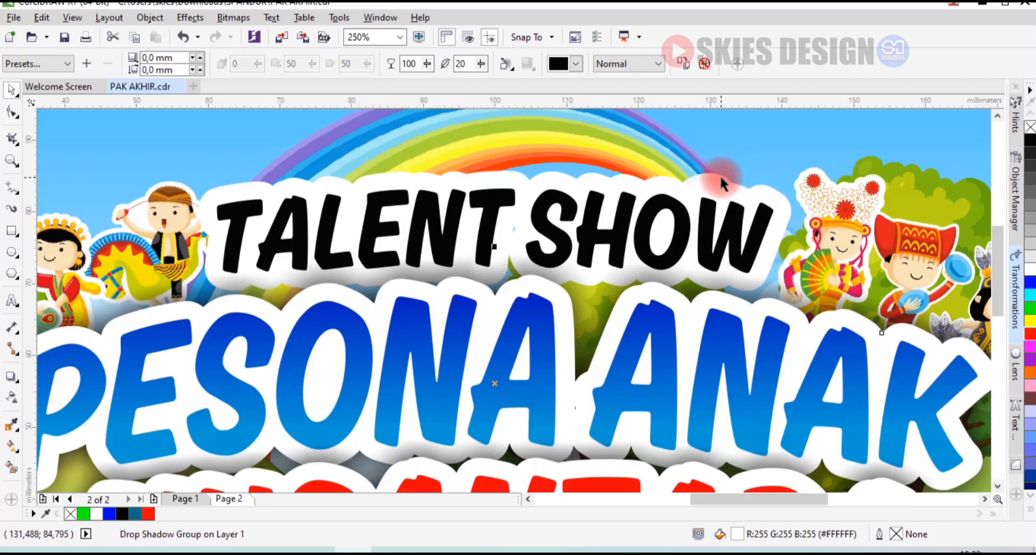
pyautogui.click(681, 64)
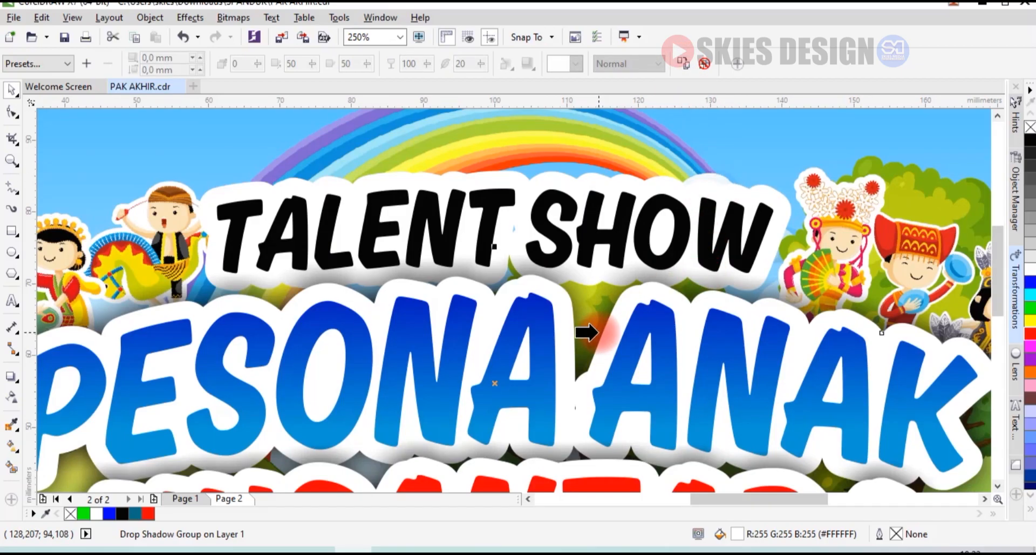
pyautogui.click(588, 332)
pyautogui.click(613, 294)
pyautogui.press('space')
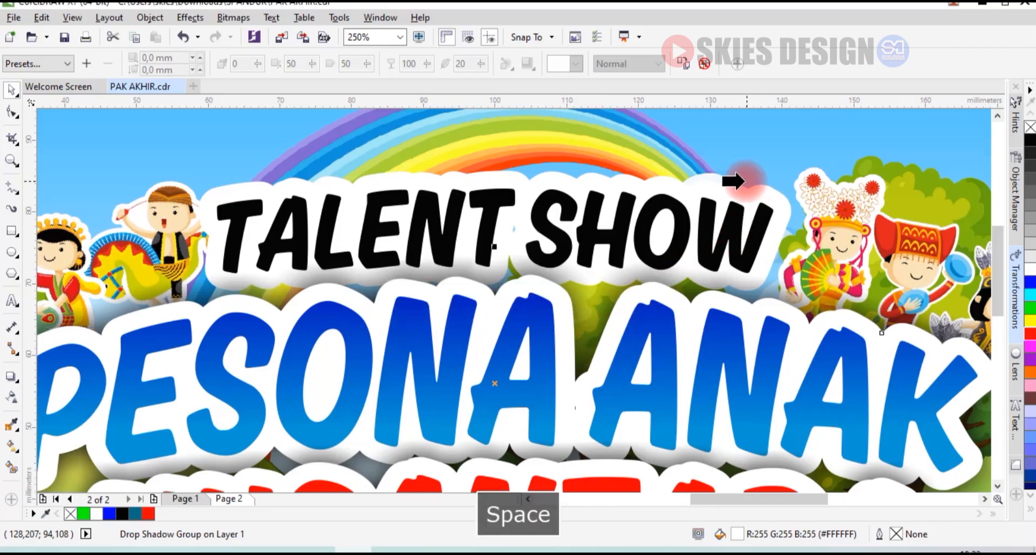
pyautogui.click(732, 176)
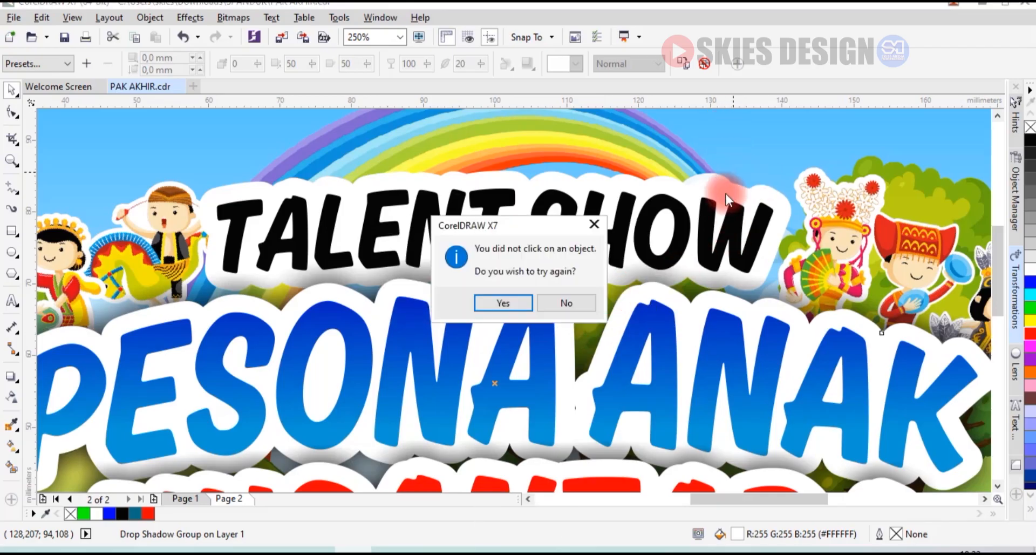
pyautogui.click(566, 303)
pyautogui.click(692, 179)
pyautogui.moveTo(696, 176); pyautogui.dragTo(698, 164)
pyautogui.scroll(-2, 691, 180)
pyautogui.hotkey('ctrl', 'z')
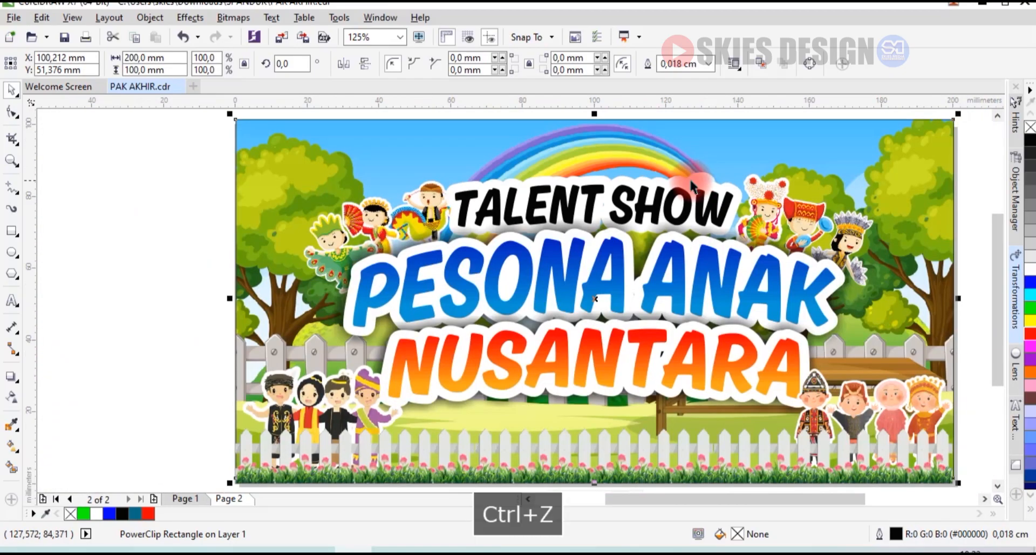
# Step: Select the white contour behind "TALENT SHOW" and copy the "PESONA ANAK" contour's black drop shadow onto it
pyautogui.click(555, 176)
pyautogui.moveTo(555, 176); pyautogui.dragTo(555, 157)
pyautogui.hotkey('ctrl', 'z')
pyautogui.press('space')
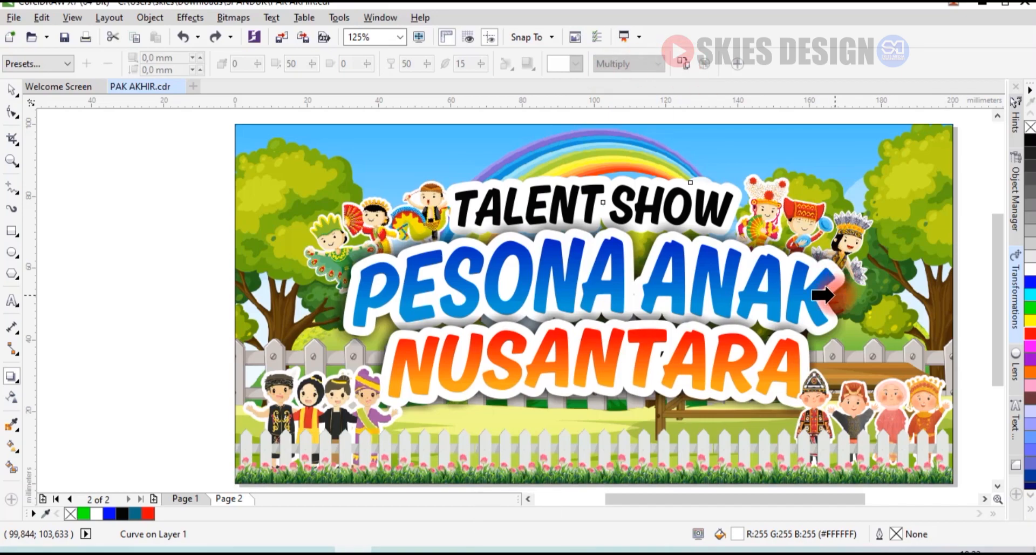
pyautogui.click(823, 295)
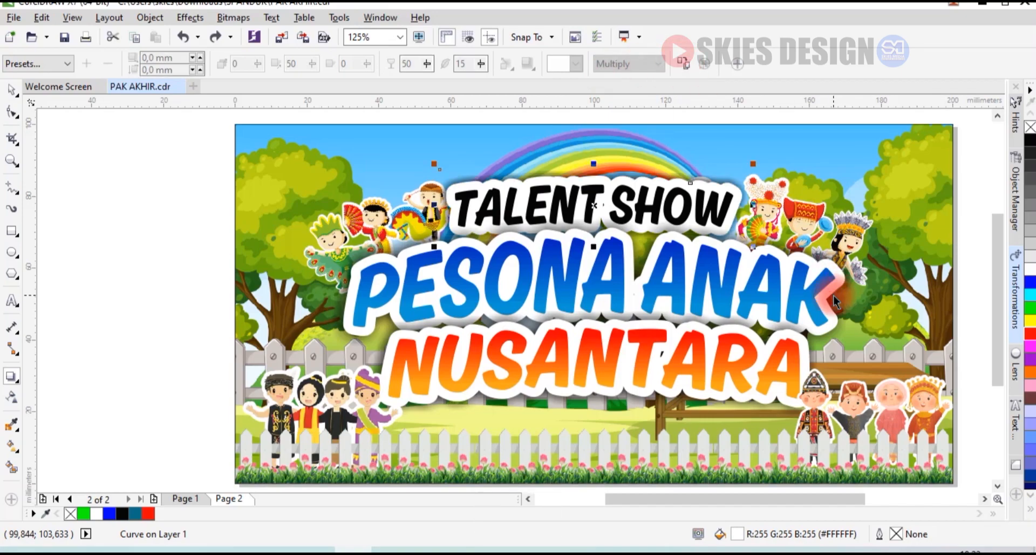
pyautogui.click(664, 426)
pyautogui.click(676, 399)
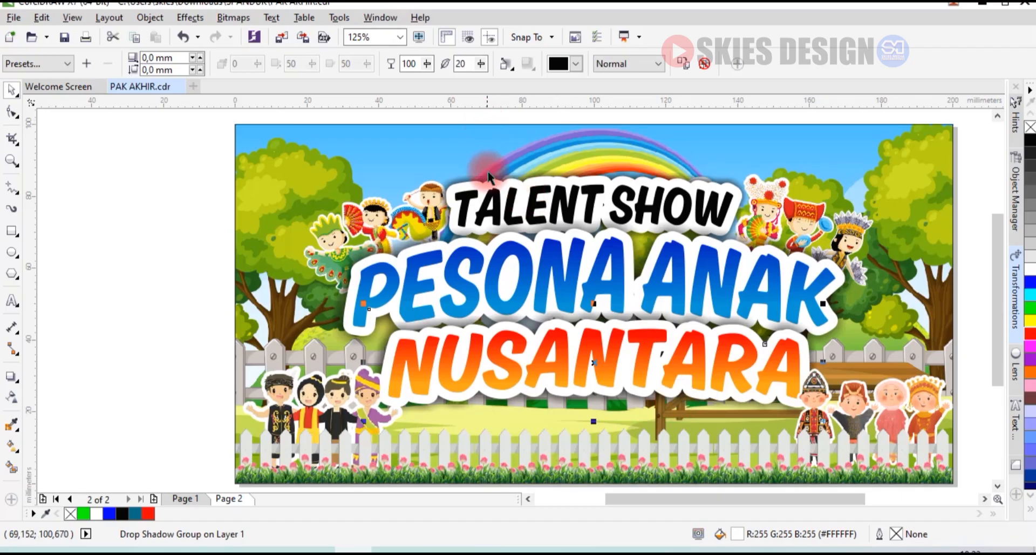
pyautogui.scroll(-2, 488, 171)
pyautogui.moveTo(777, 127); pyautogui.dragTo(305, 373)
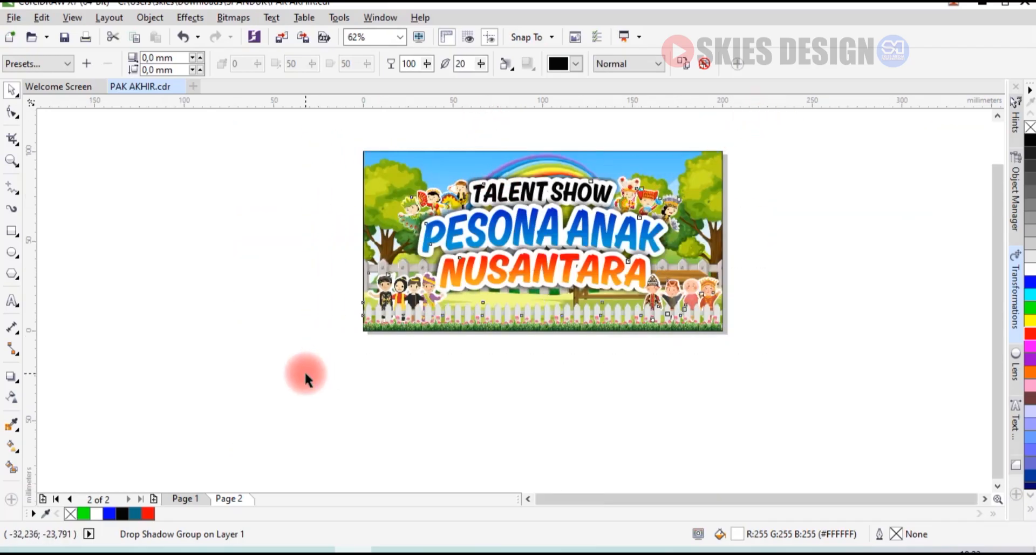
pyautogui.hotkey('shift', 'F2')
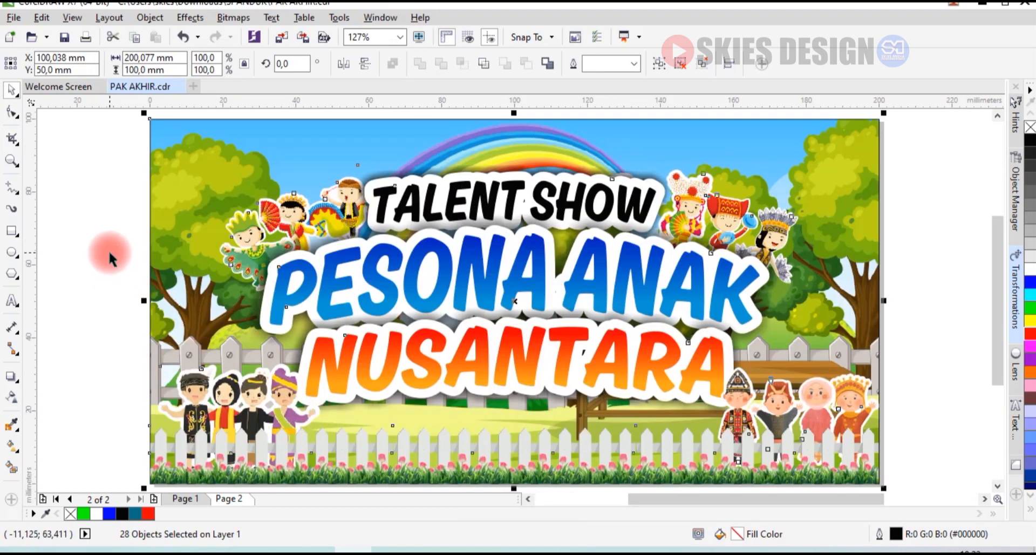
# Step: Select the "TALENT SHOW" text together with its white contour and shadow, and nudge them vertically to a Y position of 76.967 mm
pyautogui.moveTo(316, 112); pyautogui.dragTo(693, 260)
pyautogui.press('Up')
pyautogui.press('Up')
pyautogui.press('Up')
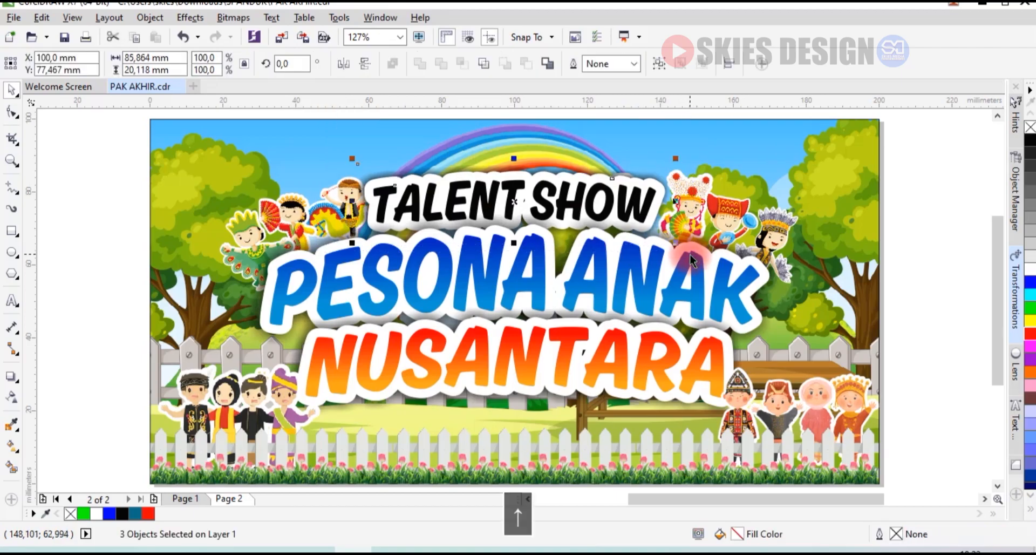
pyautogui.press('Up')
pyautogui.press('Up')
pyautogui.press('Up')
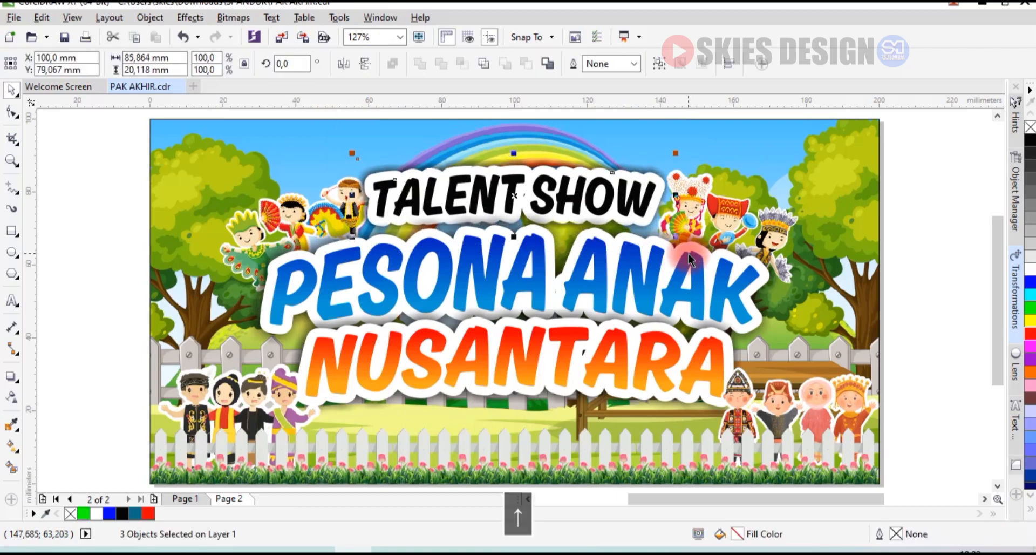
pyautogui.press('Down')
pyautogui.press('Down')
pyautogui.press('Down')
pyautogui.press('Down')
pyautogui.press('Down')
pyautogui.press('Down')
pyautogui.press('Down')
pyautogui.press('Down')
pyautogui.press('Down')
pyautogui.press('Down')
pyautogui.press('Down')
pyautogui.press('Down')
pyautogui.press('Down')
pyautogui.press('Down')
pyautogui.press('Down')
pyautogui.press('Down')
pyautogui.press('Down')
pyautogui.press('Down')
pyautogui.press('Down')
pyautogui.press('Down')
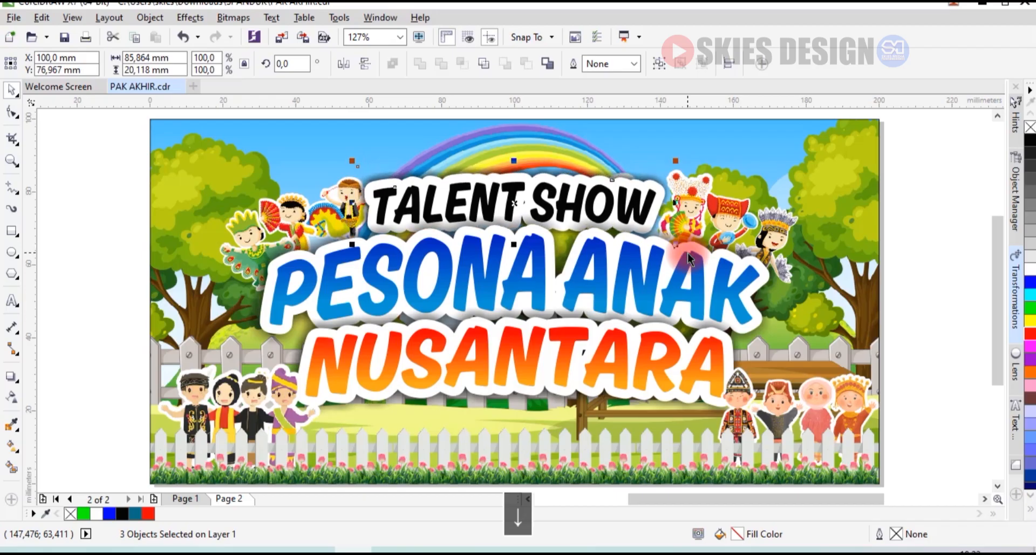
pyautogui.click(913, 250)
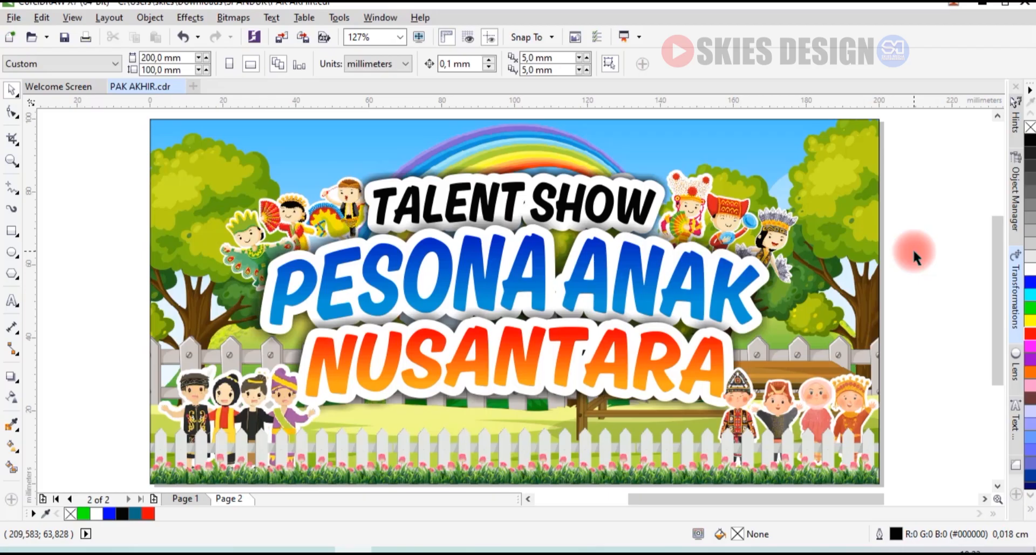